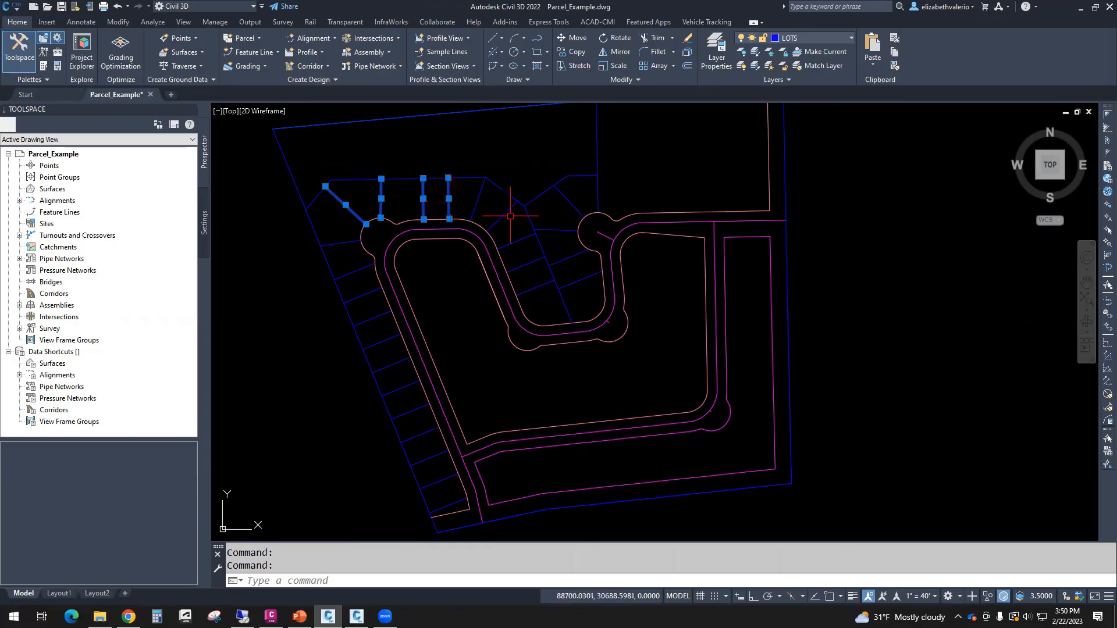
# - Highlight the individual lot lines along the west boundary to examine how they divide the lots, and clear the selection
pyautogui.click(335, 244)
pyautogui.click(359, 269)
pyautogui.click(367, 294)
pyautogui.click(373, 318)
pyautogui.click(381, 342)
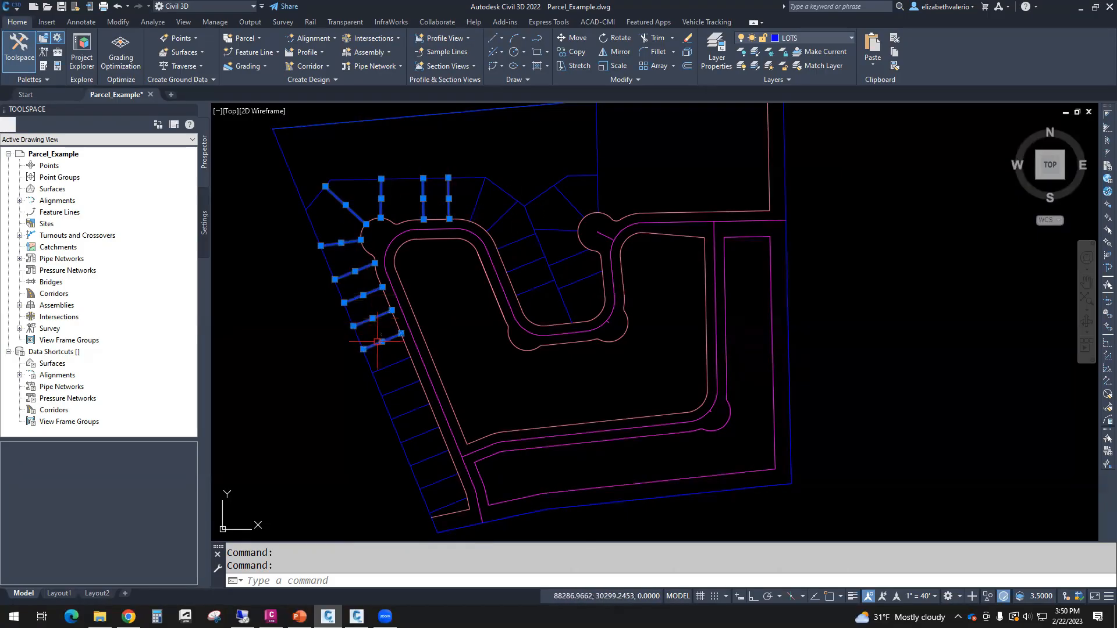
pyautogui.click(391, 364)
pyautogui.click(398, 386)
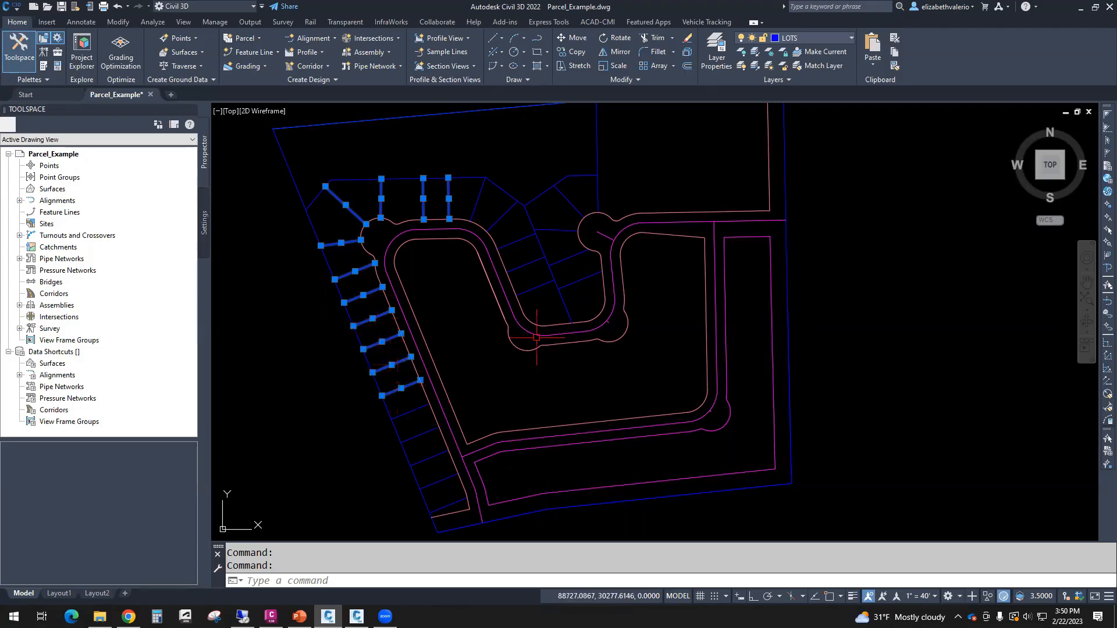
pyautogui.press('Escape')
pyautogui.press('Escape')
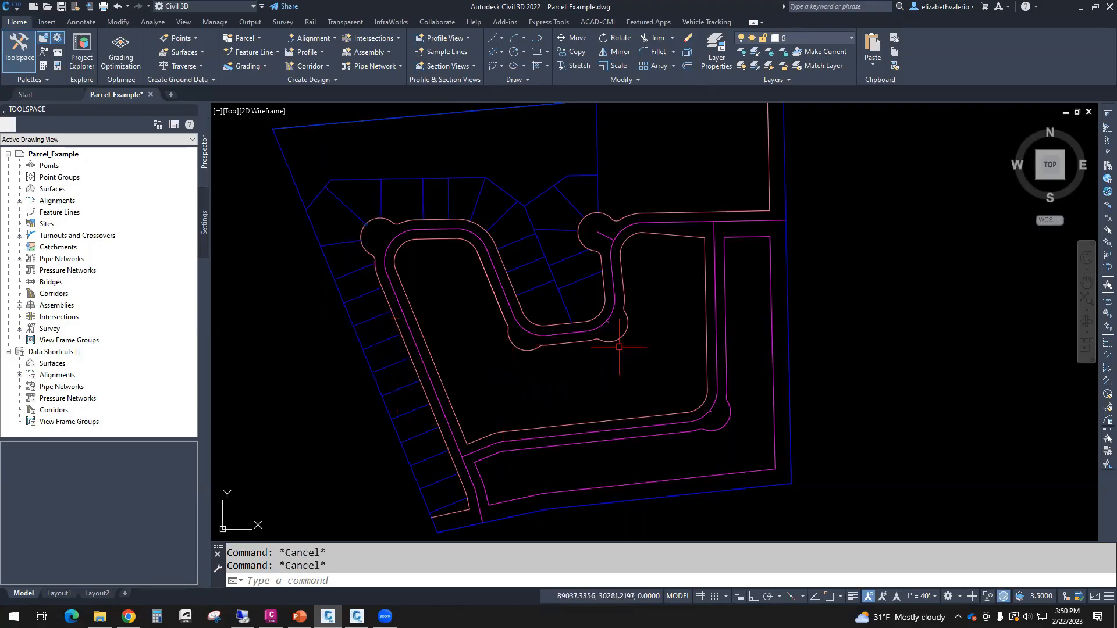
# - Examine the closed outlines of the central block and the southeast L-shaped block by selecting each one, and clear the selection
pyautogui.click(616, 341)
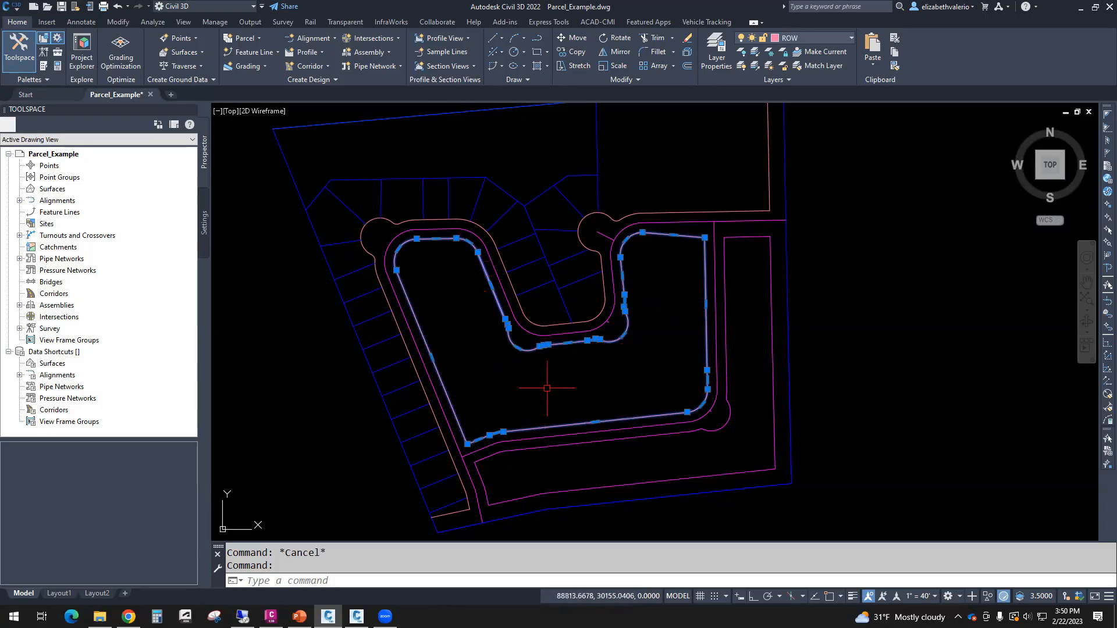
pyautogui.press('Escape')
pyautogui.click(727, 347)
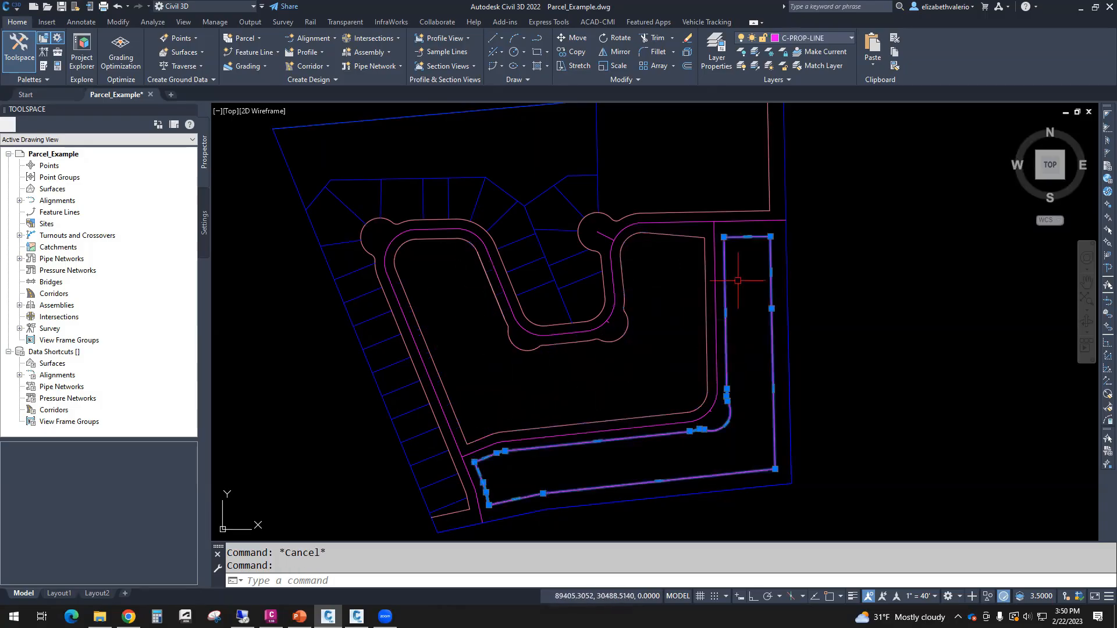
pyautogui.press('Escape')
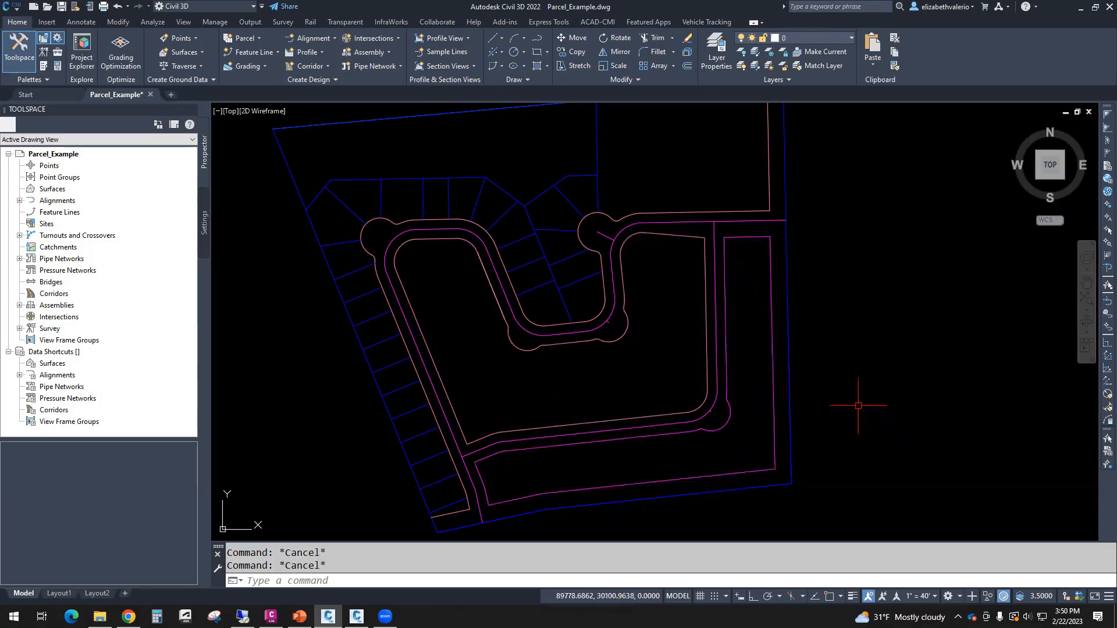
pyautogui.moveTo(861, 399); pyautogui.dragTo(902, 406, button='middle')
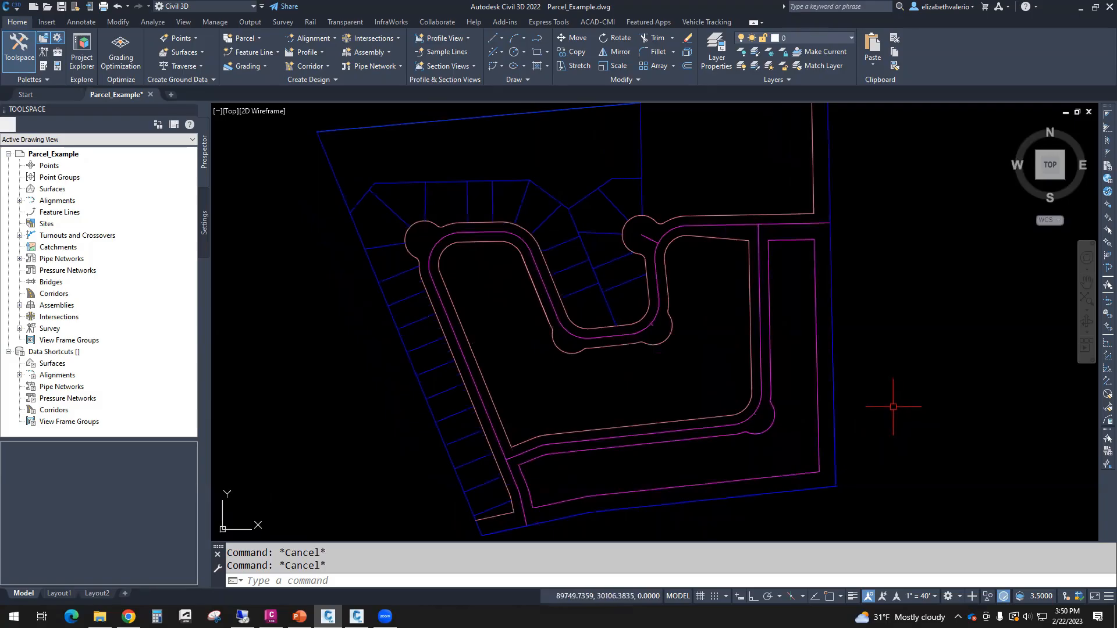
pyautogui.click(818, 381)
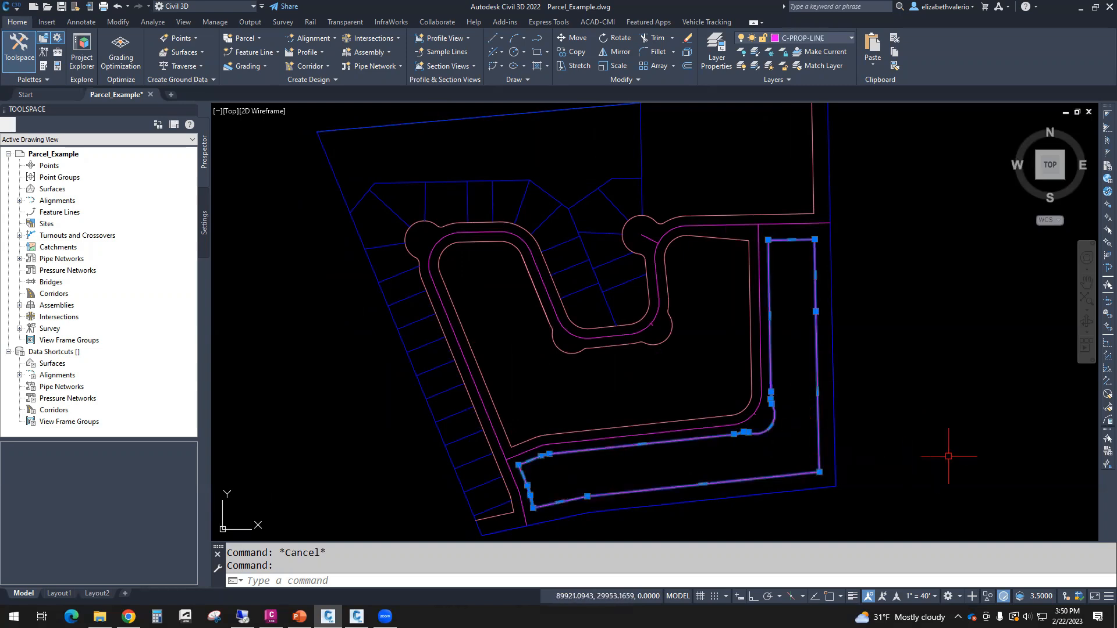
pyautogui.press('Escape')
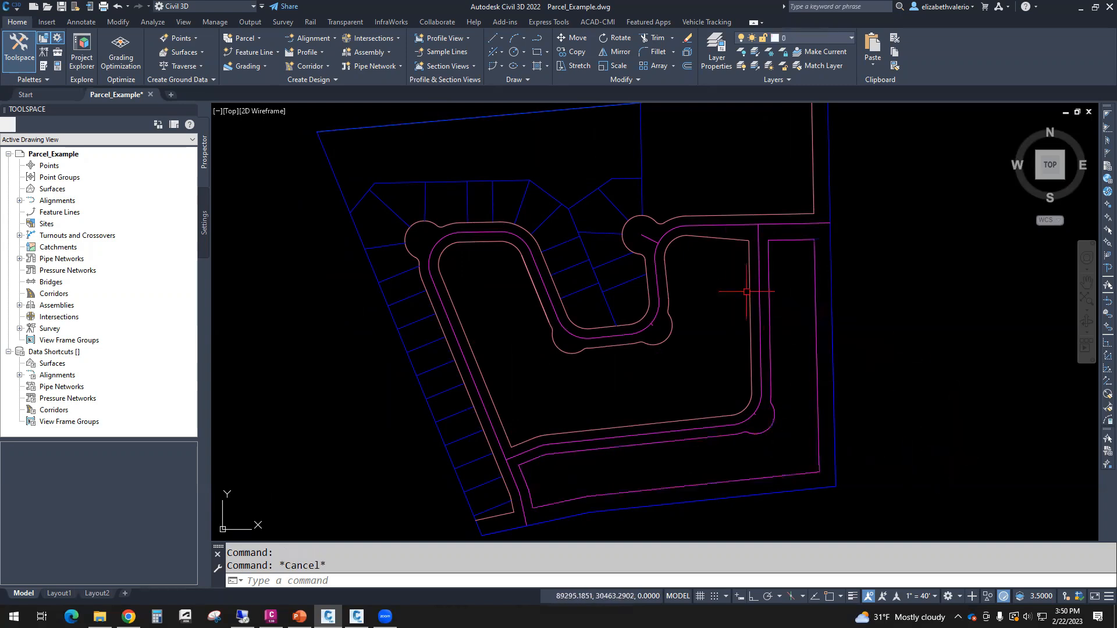
pyautogui.click(701, 237)
pyautogui.moveTo(710, 335)
pyautogui.mouseDown(button='middle')
pyautogui.moveTo(718, 312)
pyautogui.moveTo(731, 312)
pyautogui.mouseUp(button='middle')
pyautogui.press('Escape')
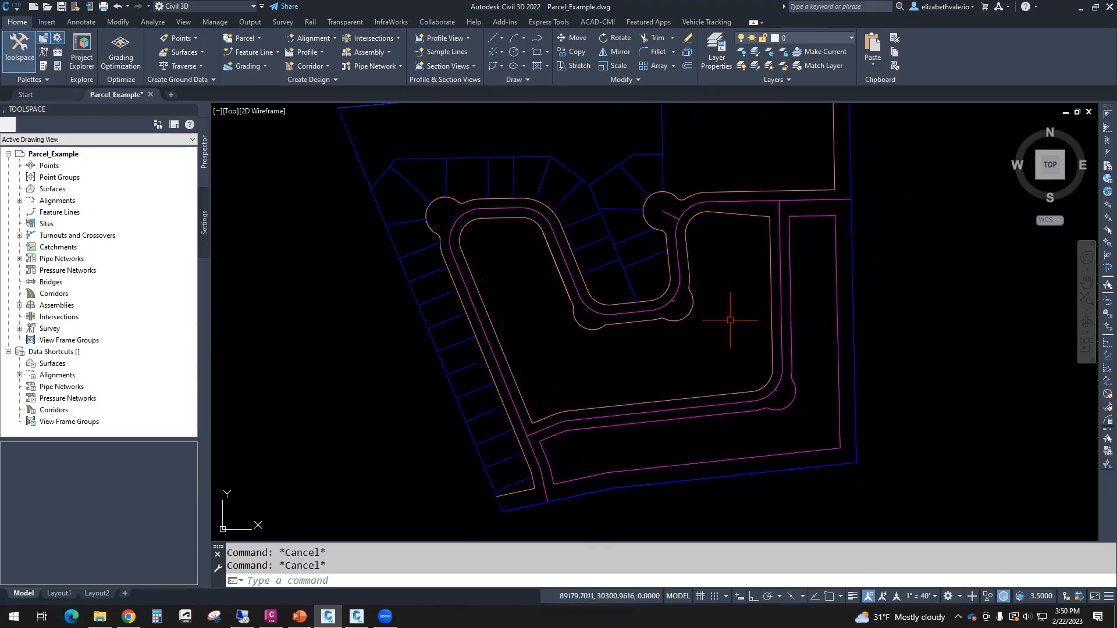
# - Create a Single Family parcel in Site 1 from the southeast L-shaped polyline, using the Number-Acres-SquareFeet area label and erasing existing entities
pyautogui.click(249, 37)
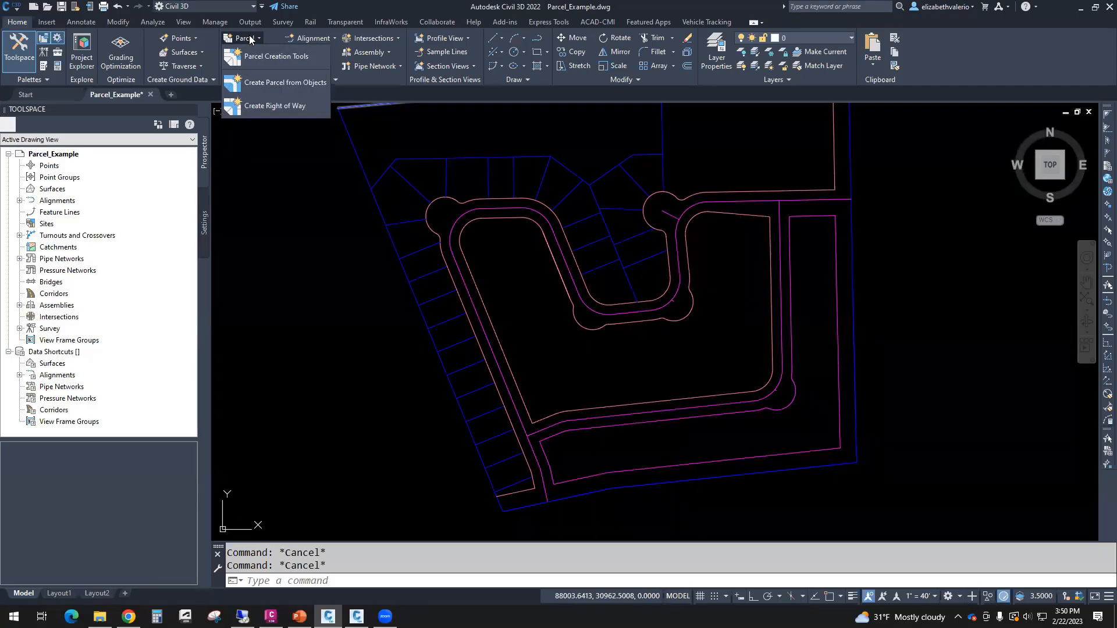
pyautogui.click(252, 82)
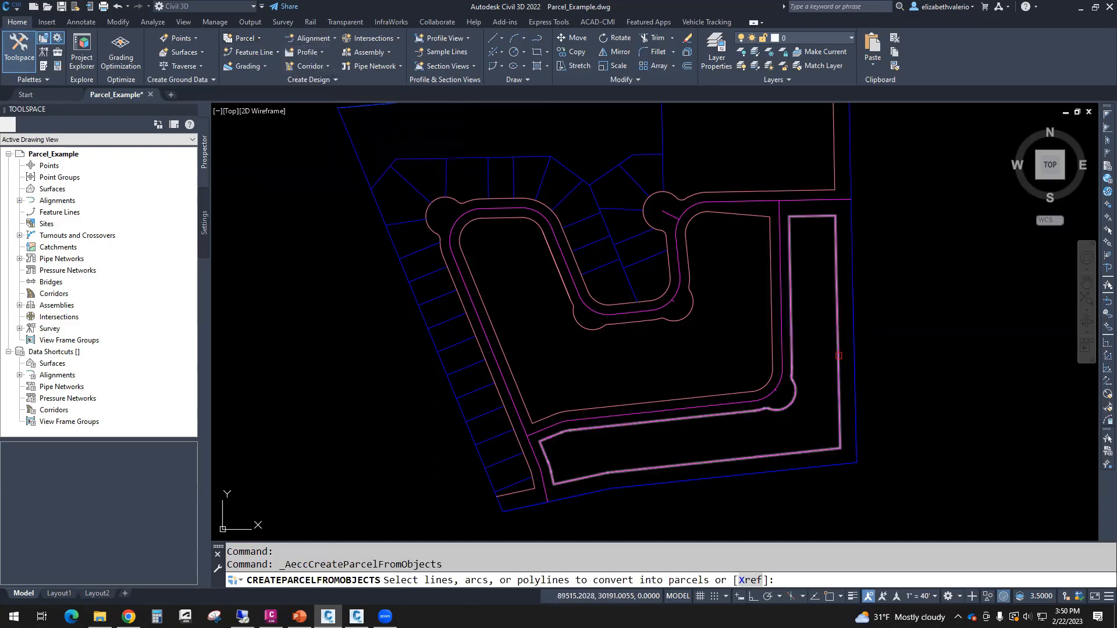
pyautogui.click(839, 356)
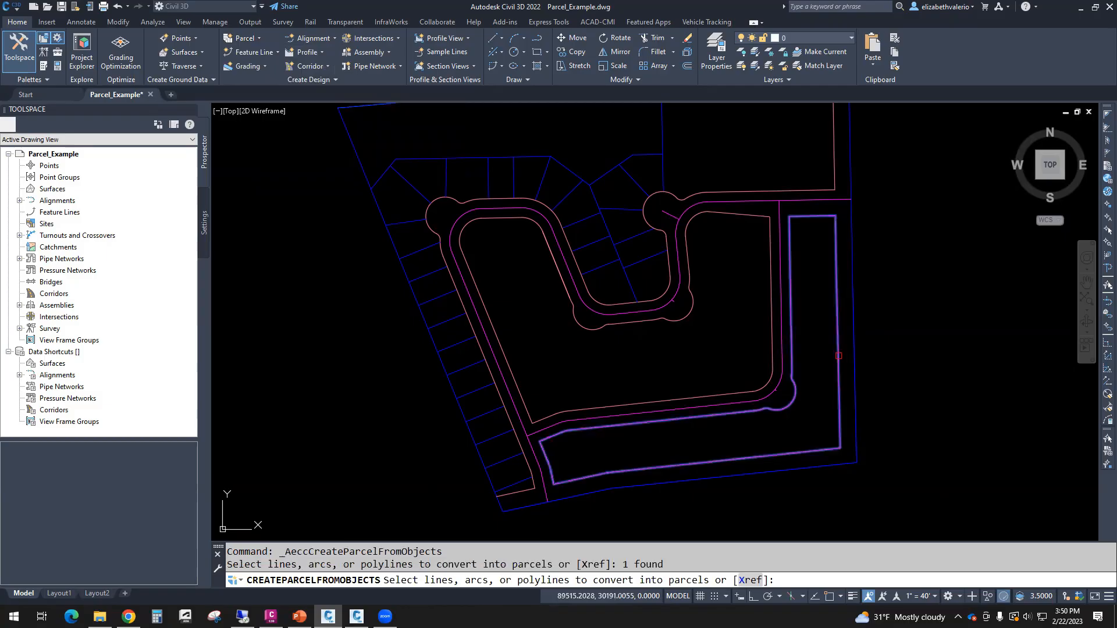
pyautogui.press('Return')
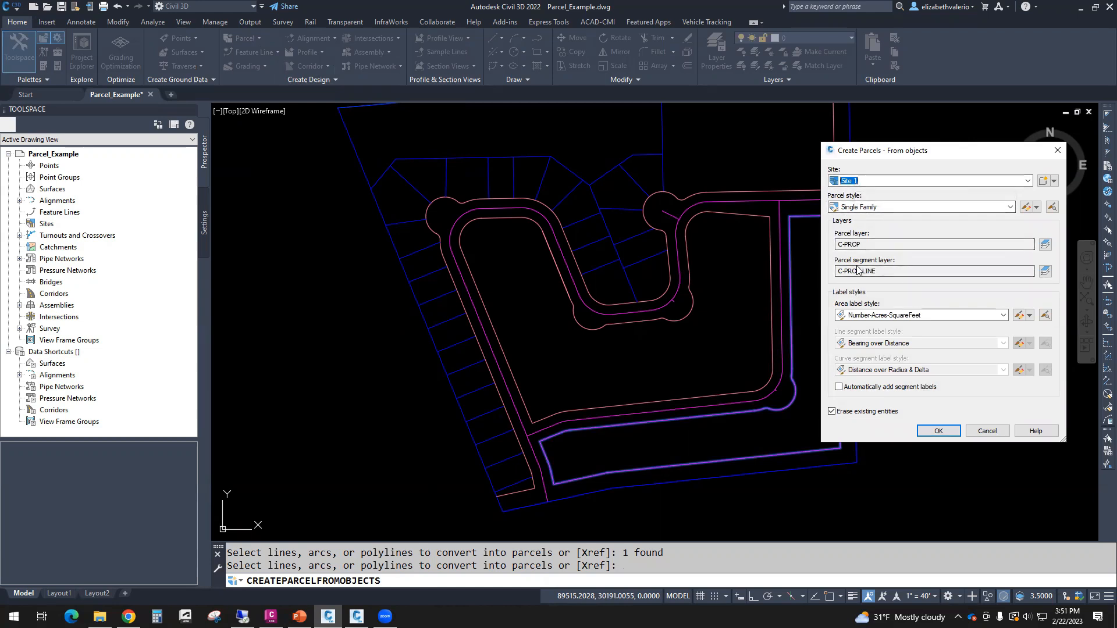
pyautogui.click(936, 318)
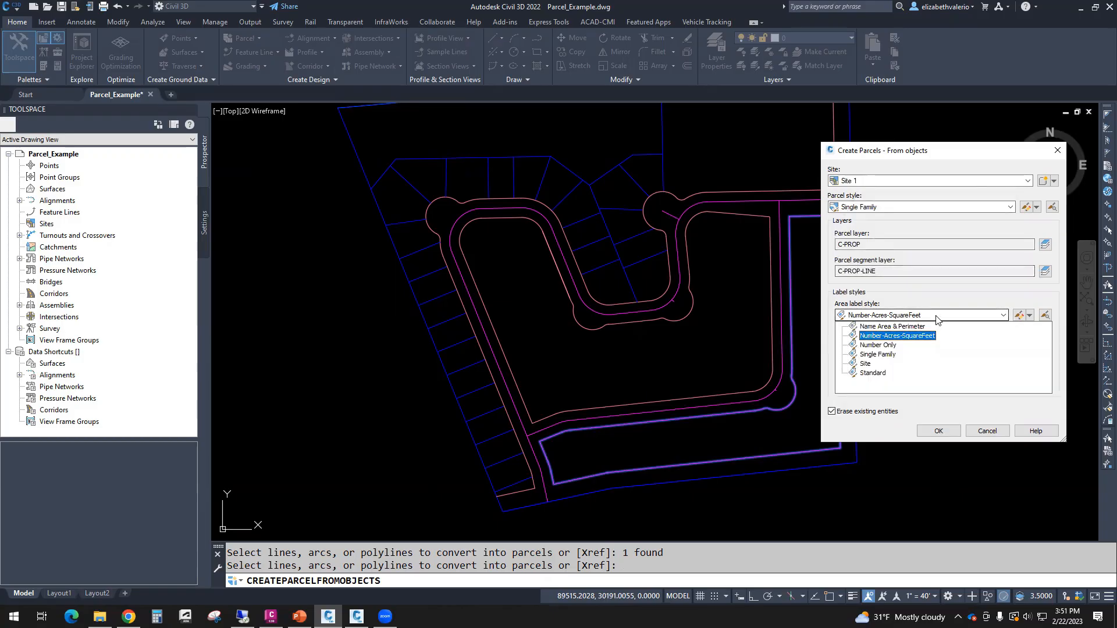
pyautogui.click(937, 319)
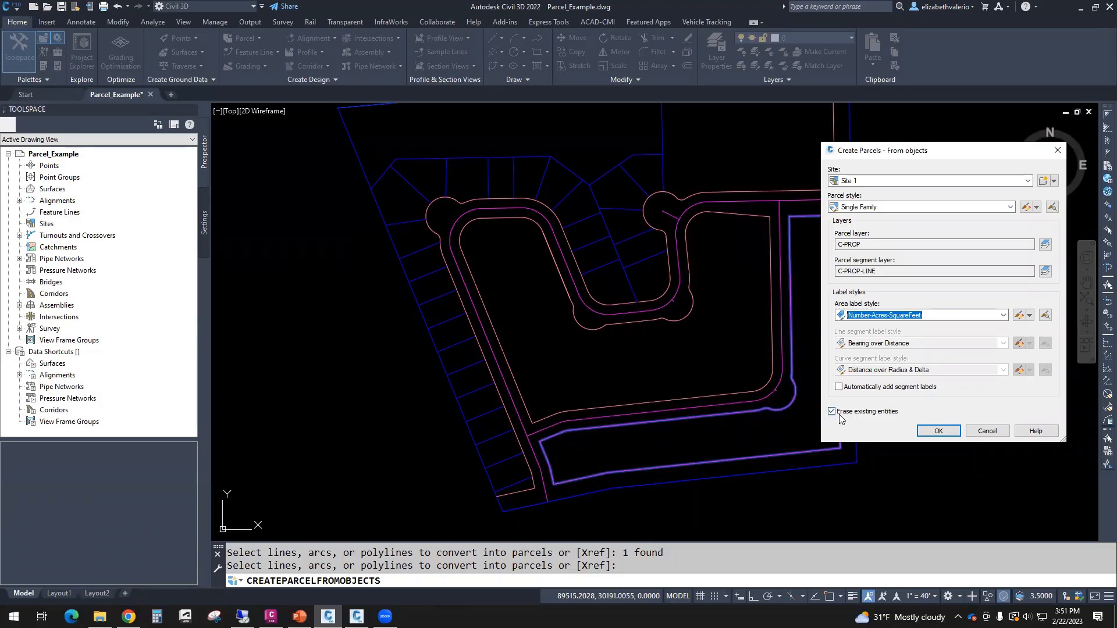
pyautogui.click(939, 431)
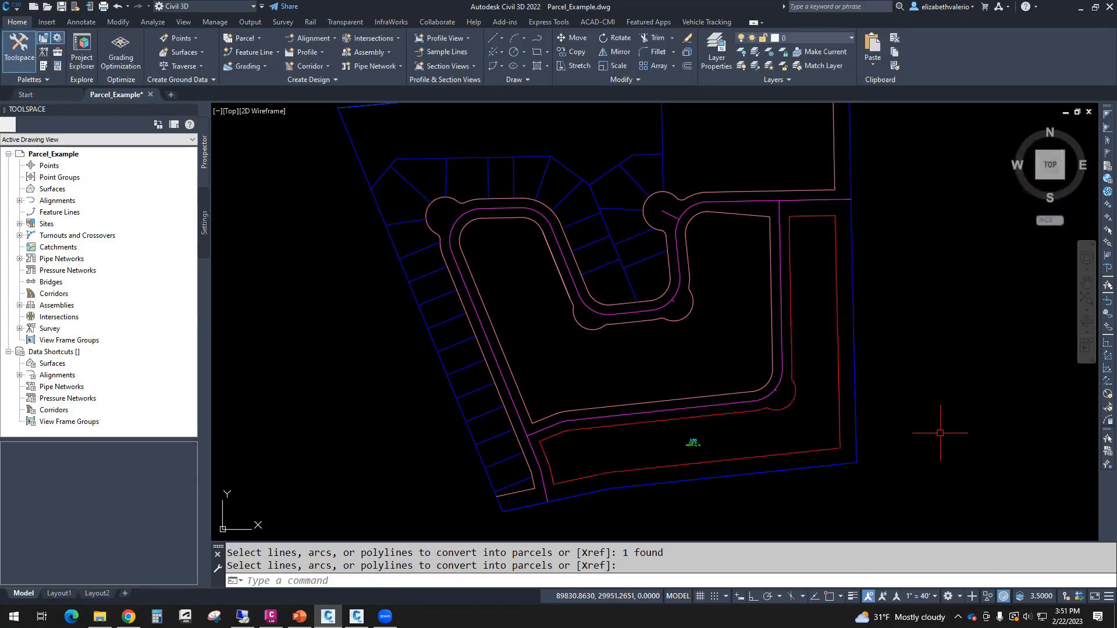
# - Check the new parcel's area label and open the parcel layout tools with their sizing and automatic layout parameters expanded
pyautogui.scroll(8, 694, 451)
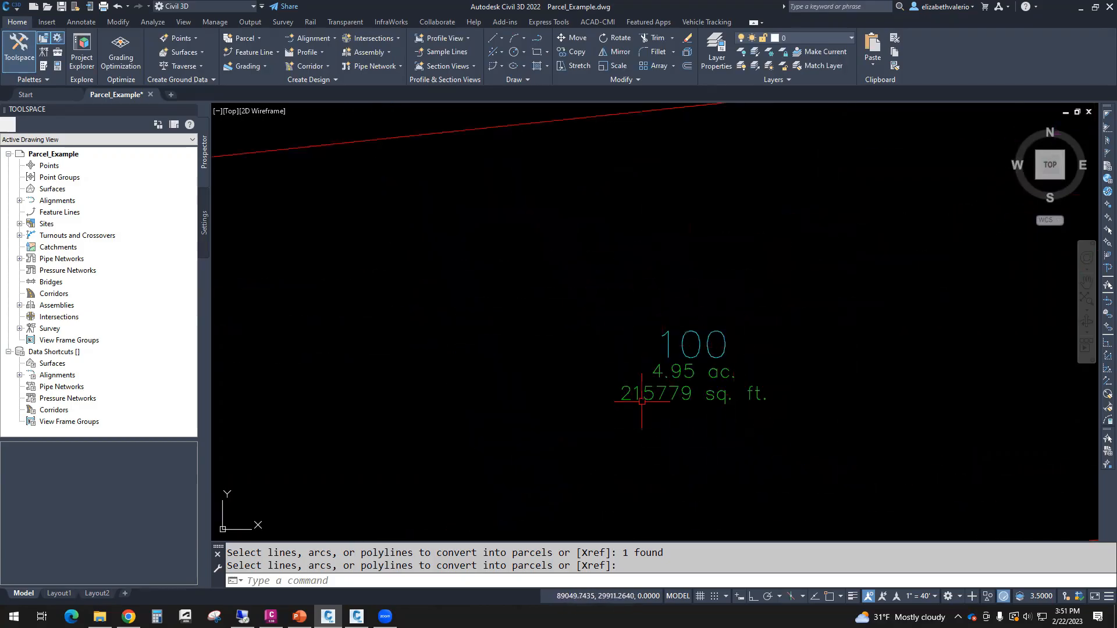
pyautogui.scroll(-9, 685, 423)
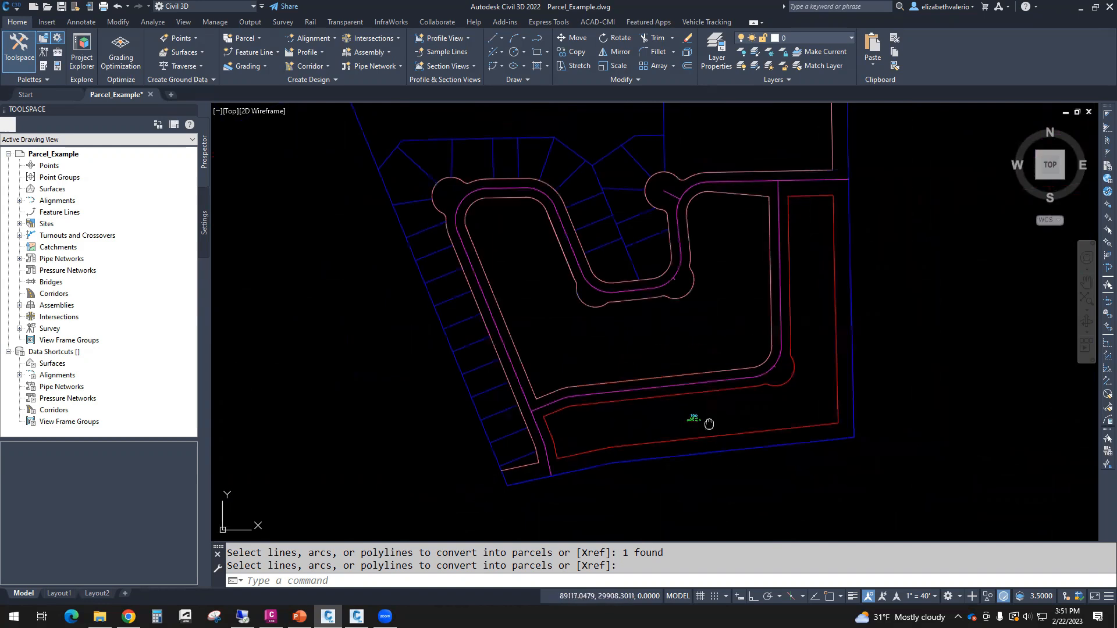
pyautogui.moveTo(689, 418); pyautogui.dragTo(868, 412, button='middle')
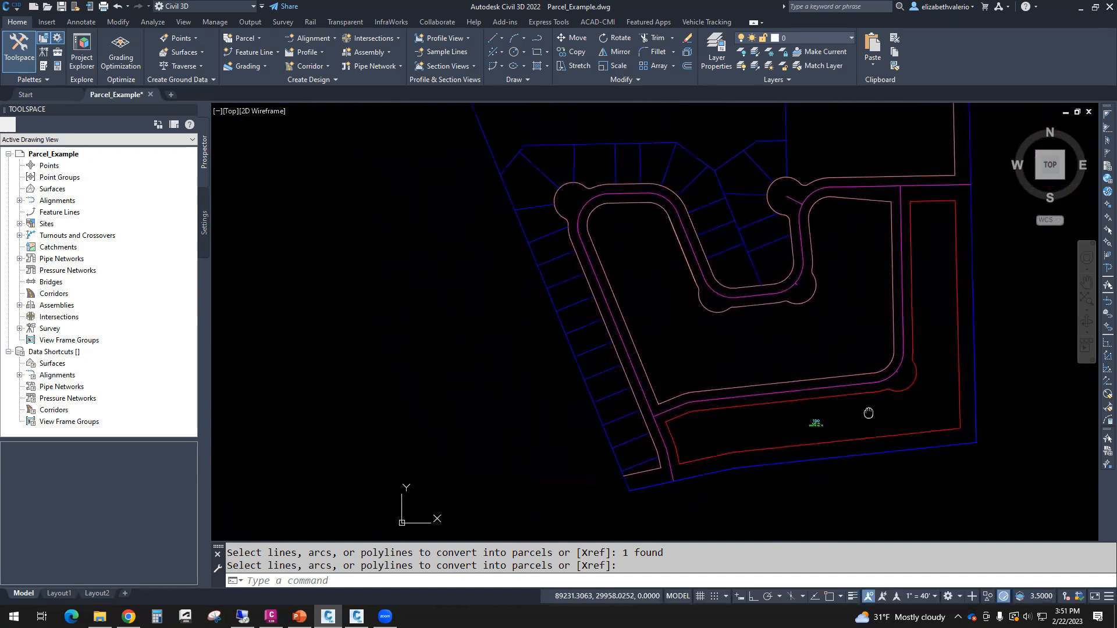
pyautogui.click(245, 38)
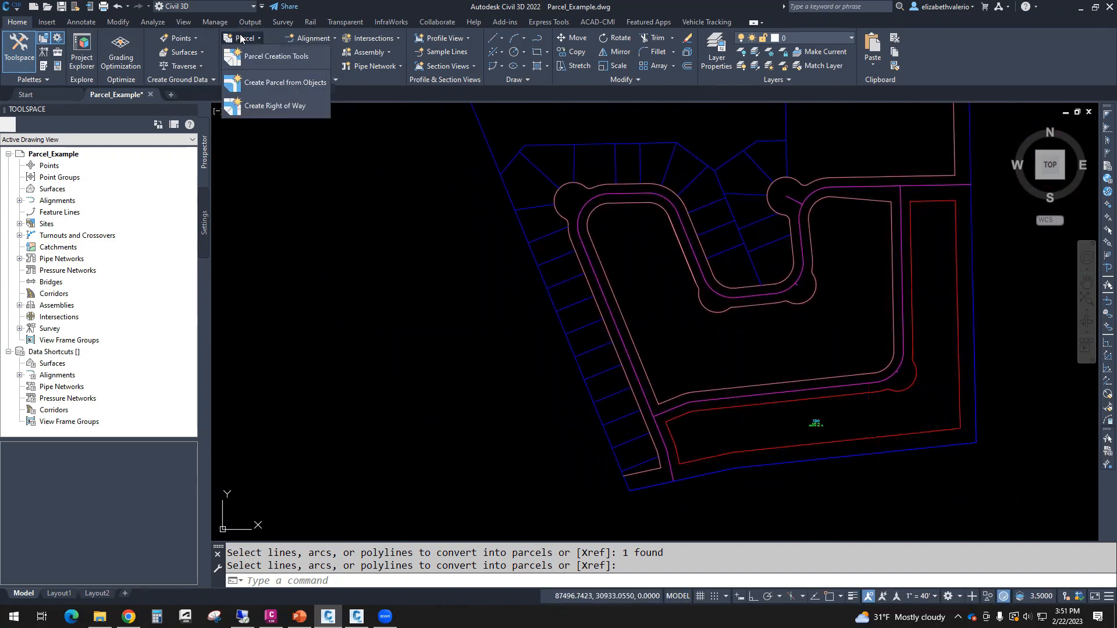
pyautogui.click(263, 58)
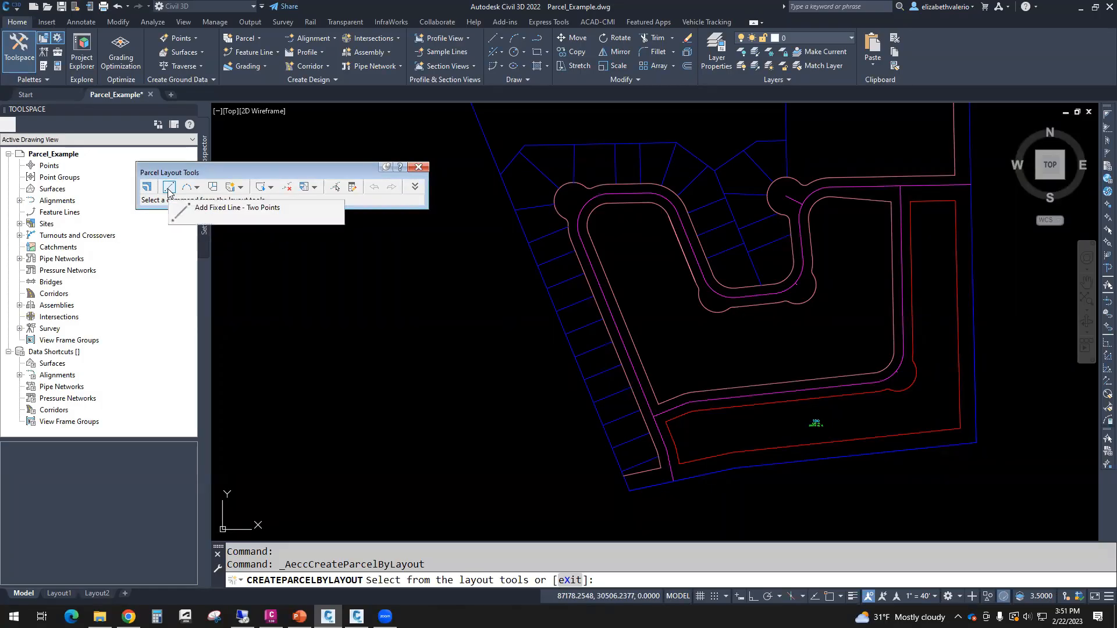
pyautogui.click(415, 187)
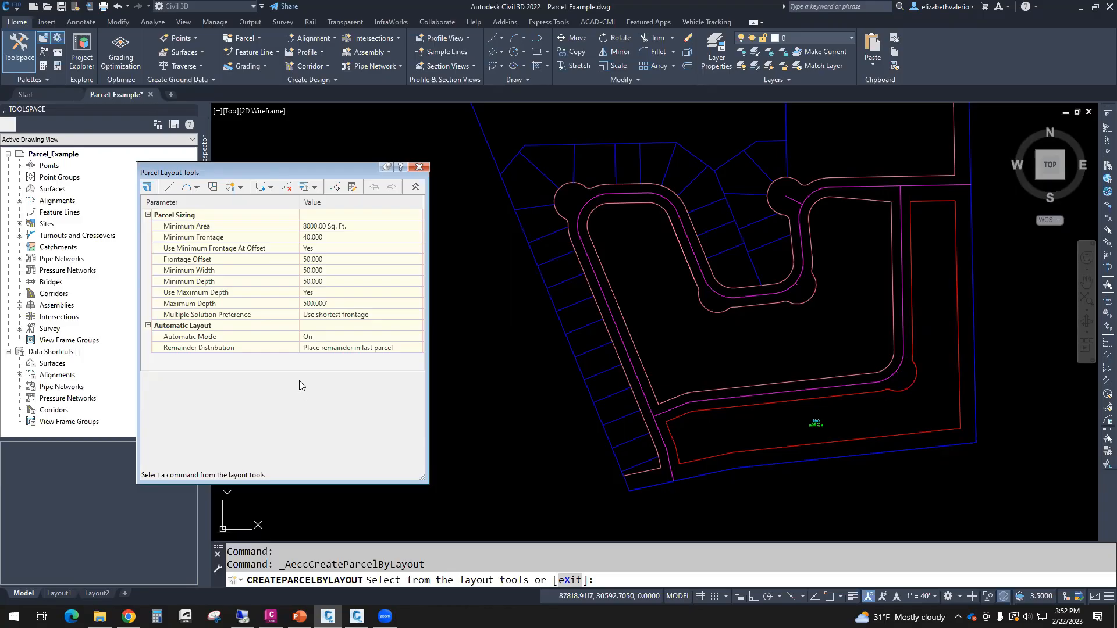
# - Review the minimum area, minimum frontage, frontage offset and minimum width parameters, and close the parcel layout tools
pyautogui.click(336, 227)
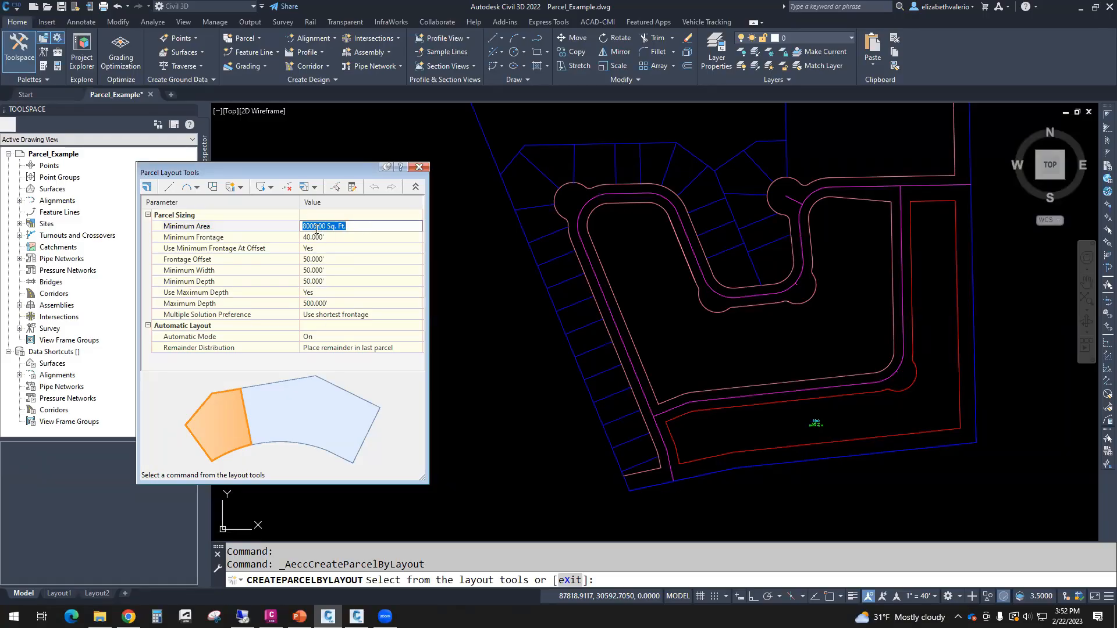
pyautogui.click(191, 239)
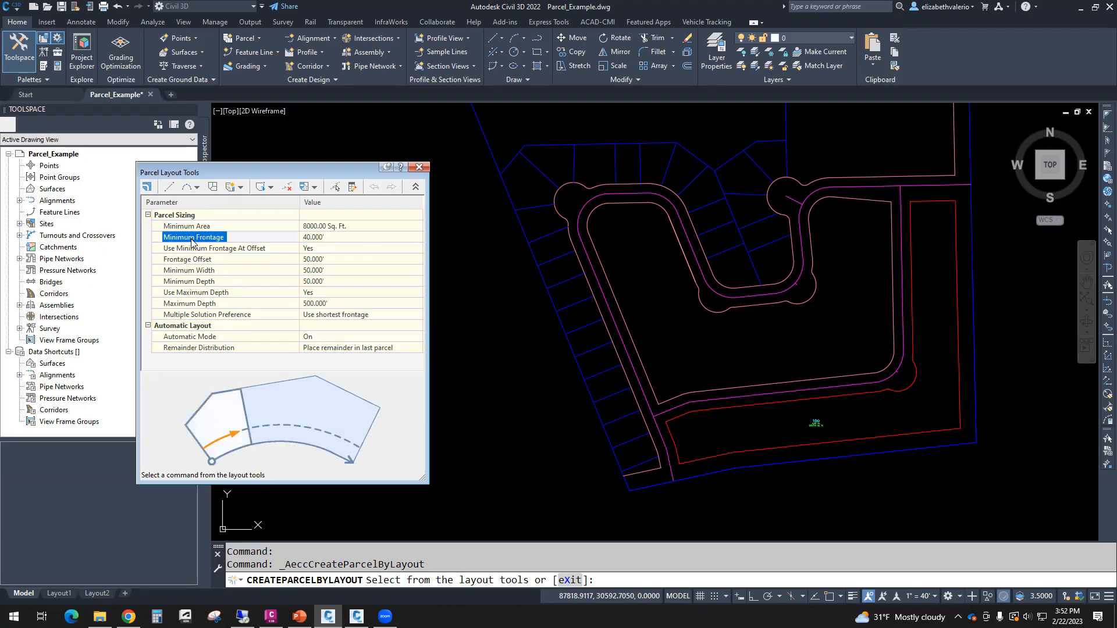
pyautogui.click(310, 238)
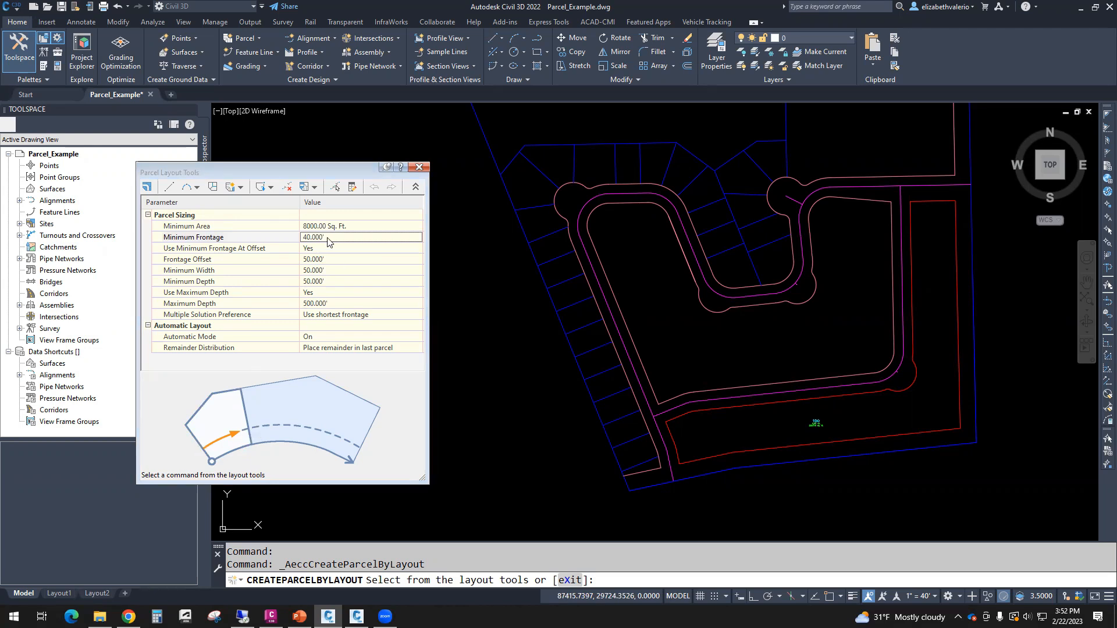
pyautogui.click(264, 251)
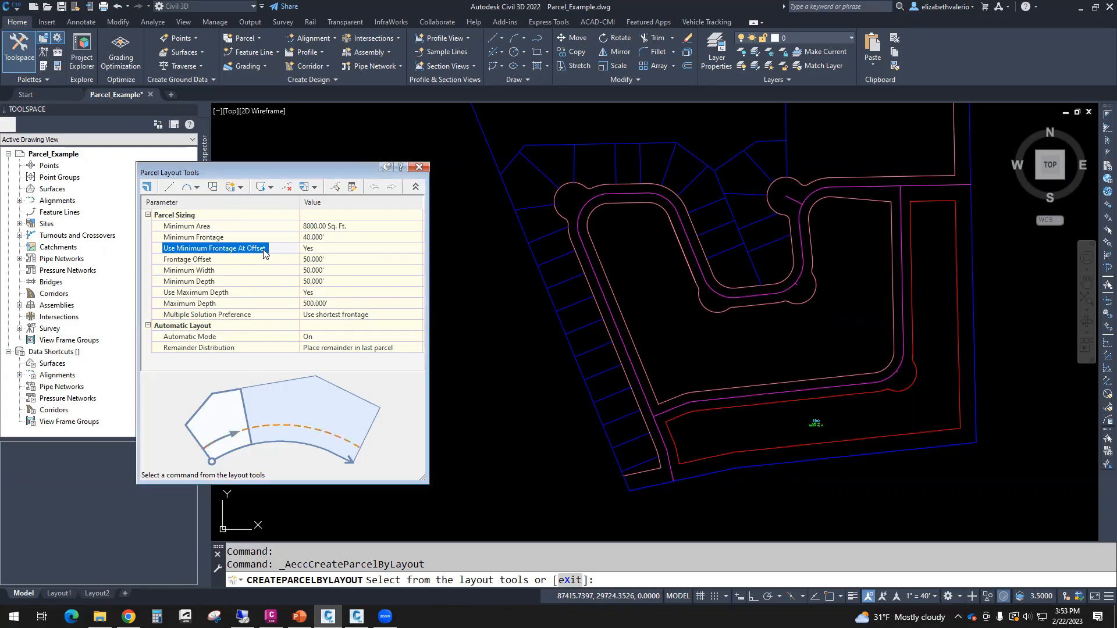
pyautogui.click(324, 251)
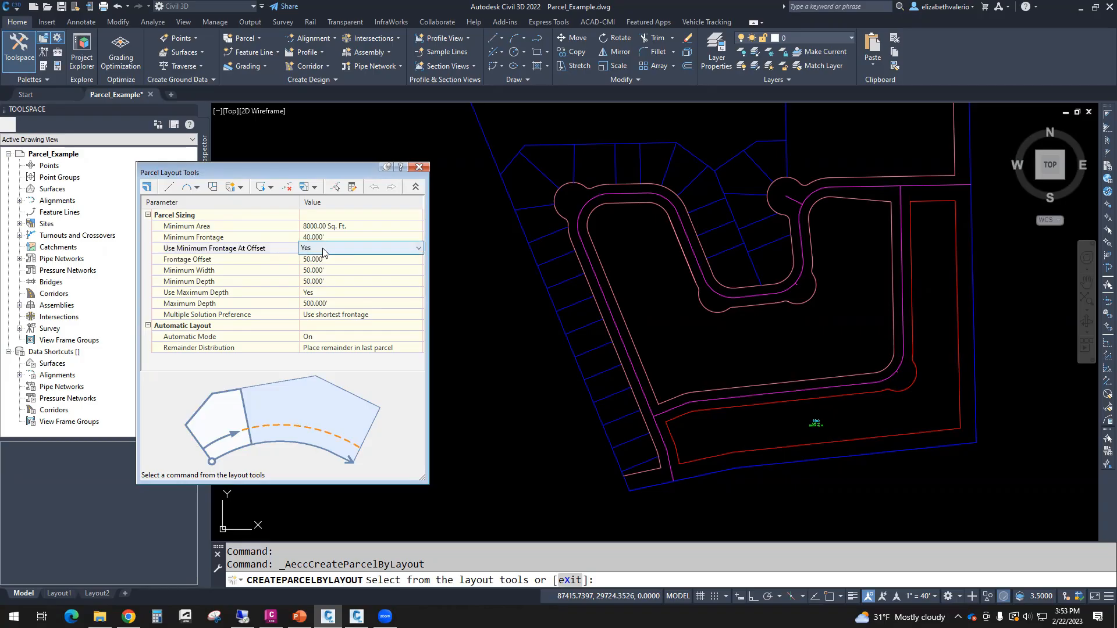
pyautogui.click(245, 263)
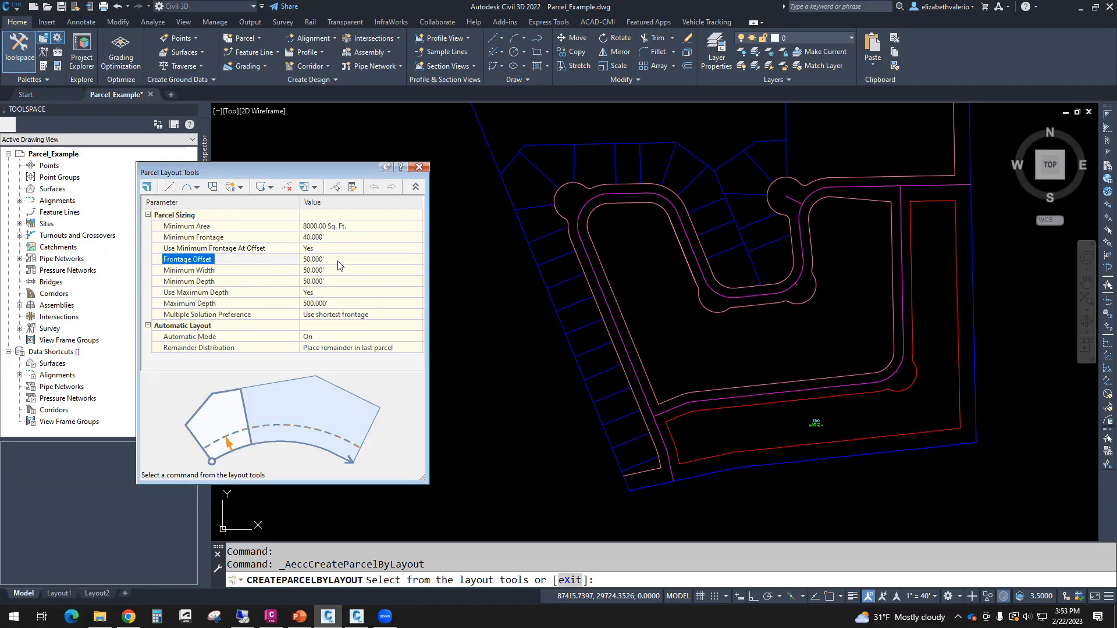
pyautogui.click(338, 261)
pyautogui.click(250, 274)
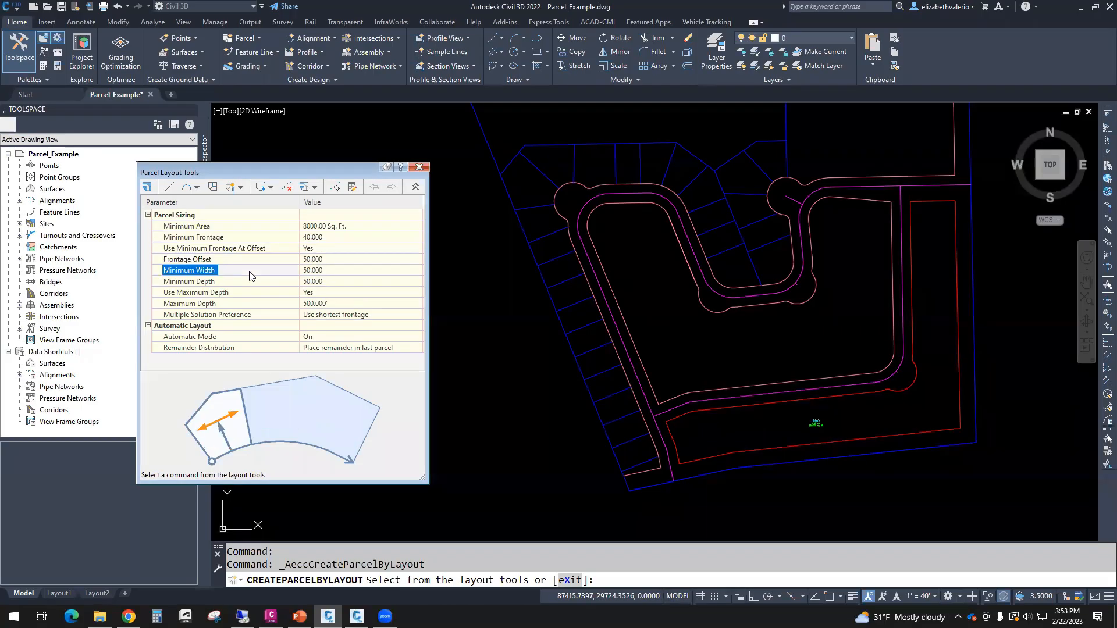
pyautogui.click(339, 270)
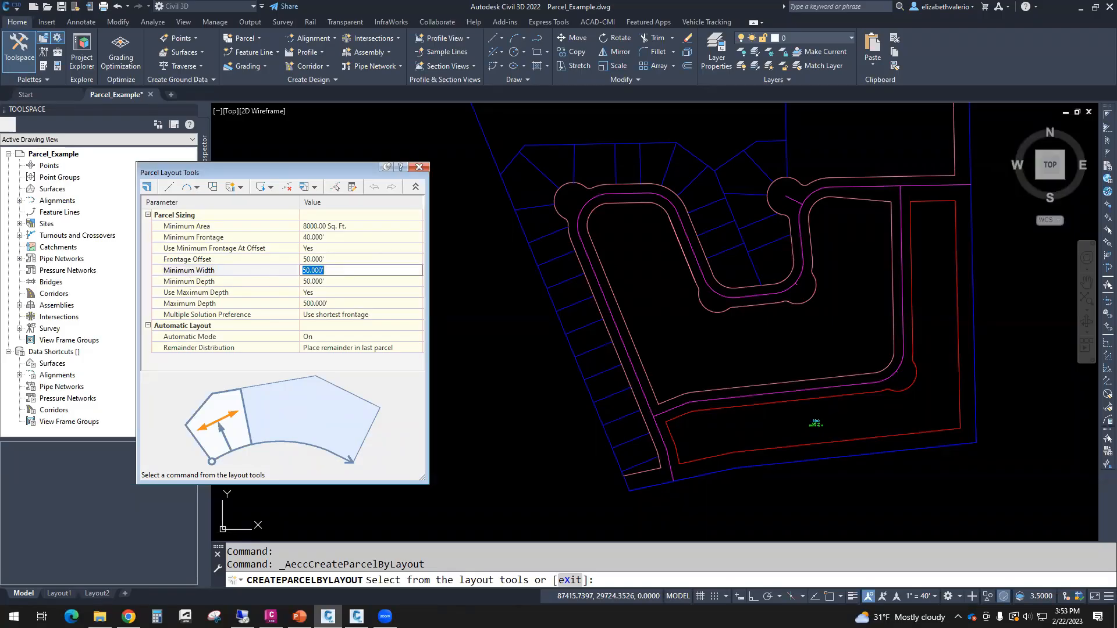
pyautogui.click(419, 167)
# - Draw a house rectangle inside the lot bordering the north edge of the northwest cul-de-sac
pyautogui.scroll(4, 487, 249)
pyautogui.moveTo(487, 249)
pyautogui.mouseDown(button='middle')
pyautogui.moveTo(594, 381)
pyautogui.moveTo(436, 349)
pyautogui.mouseUp(button='middle')
pyautogui.scroll(-8, 436, 349)
pyautogui.scroll(4, 489, 379)
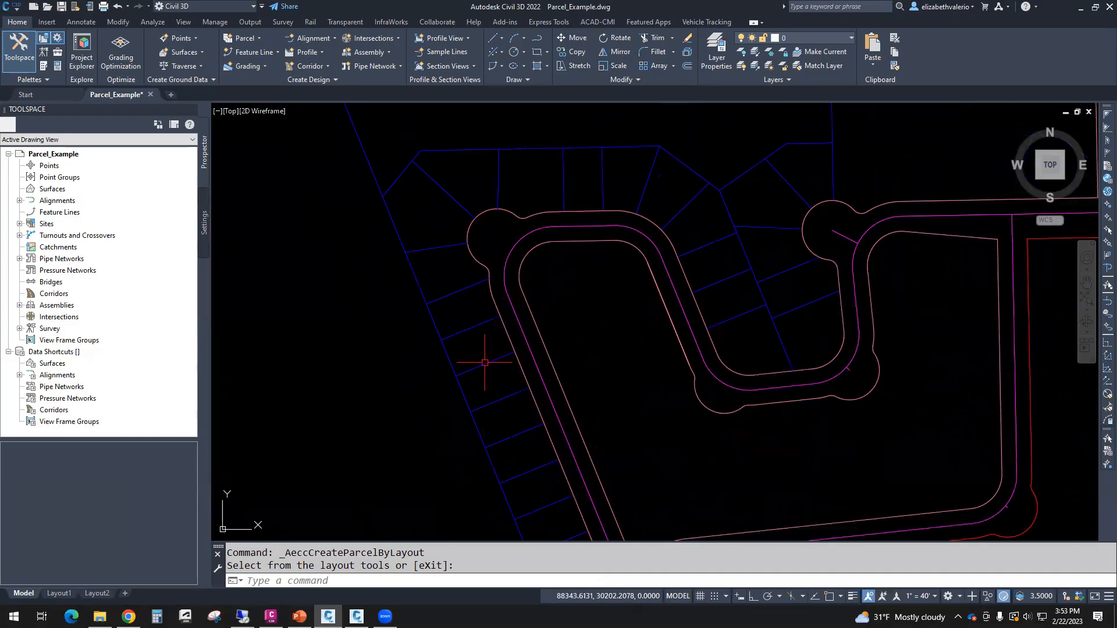
pyautogui.scroll(4, 427, 232)
pyautogui.moveTo(427, 232); pyautogui.dragTo(515, 401, button='middle')
pyautogui.scroll(2, 631, 314)
pyautogui.scroll(-2, 630, 289)
pyautogui.moveTo(627, 296); pyautogui.dragTo(541, 347, button='middle')
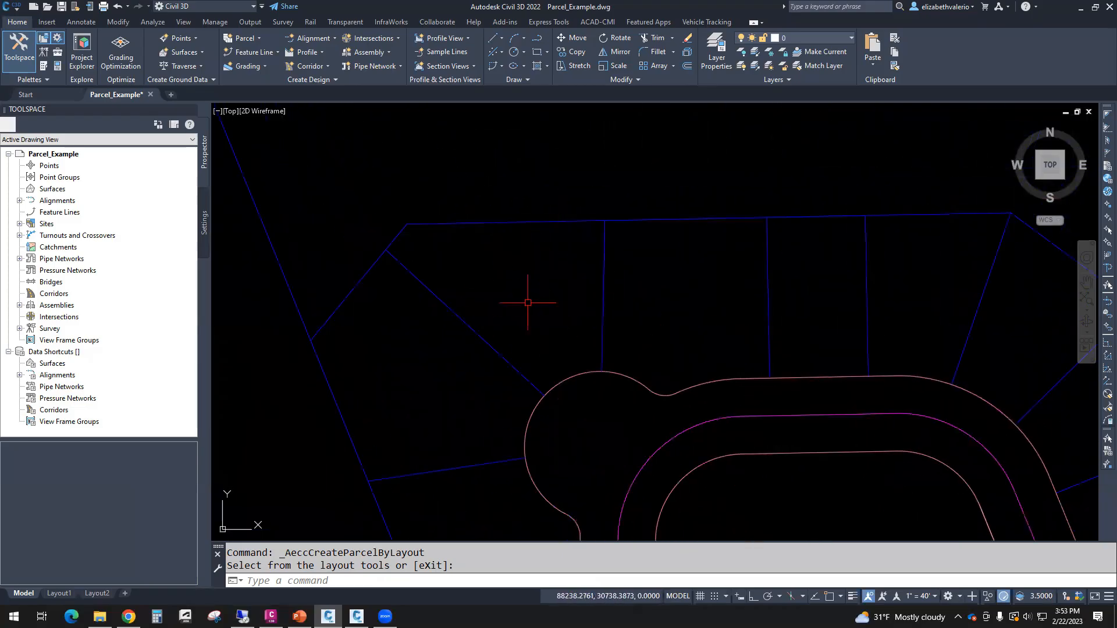
pyautogui.press('Return')
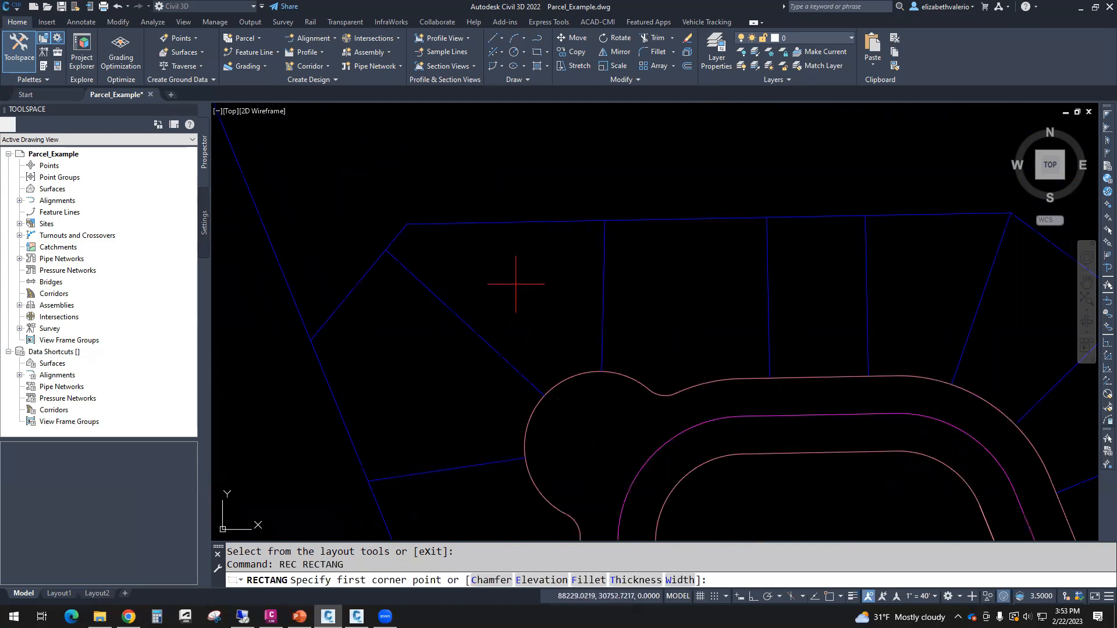
pyautogui.click(508, 280)
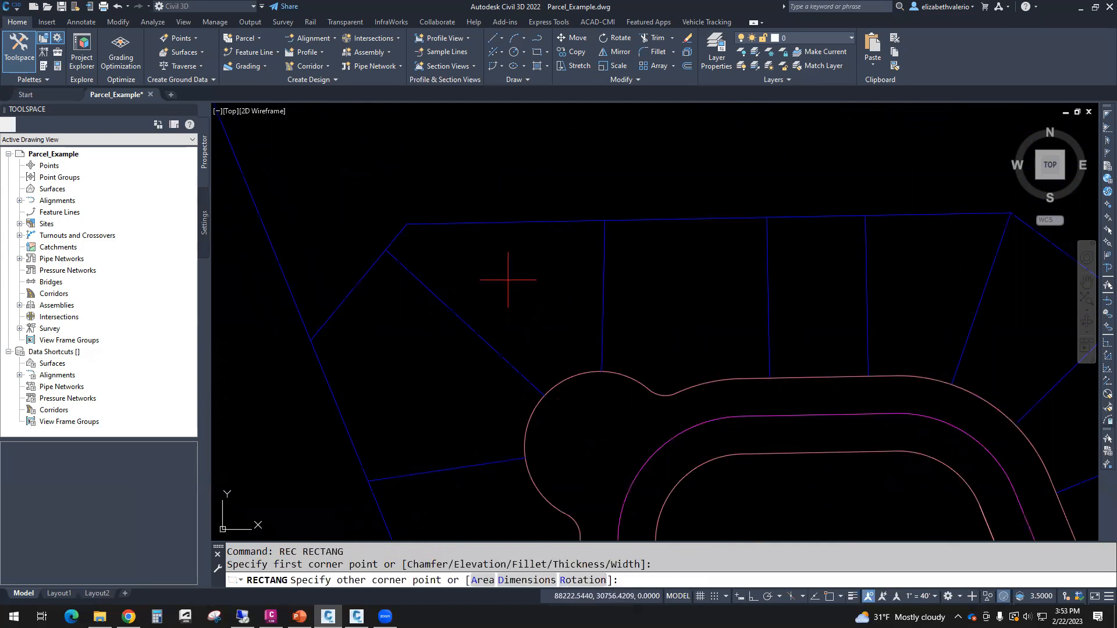
pyautogui.click(580, 331)
# - Draw a driveway polyline from a nearest point on the cul-de-sac arc perpendicular to the house rectangle's lower edge
pyautogui.write('PL')
pyautogui.press('Return')
pyautogui.write('NE Specify start point: NRE')
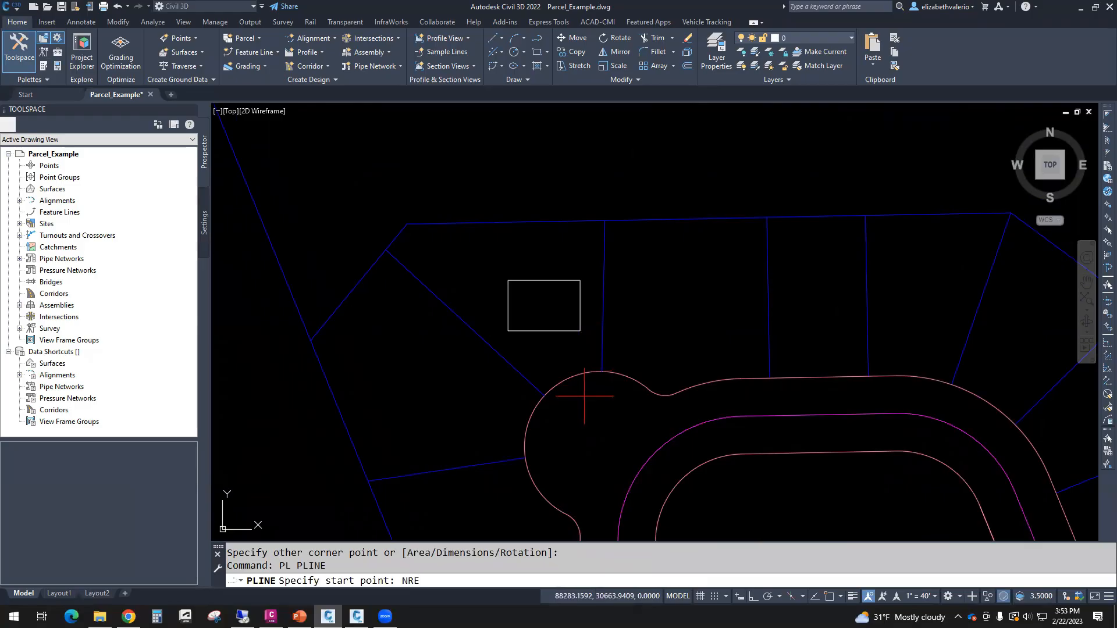
pyautogui.press('Return')
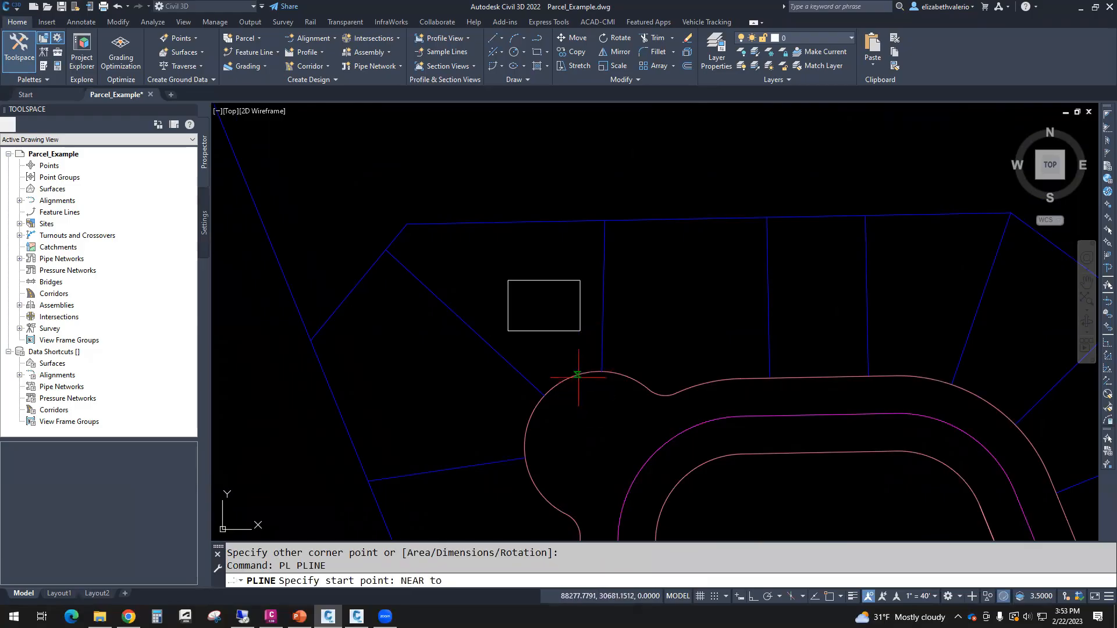
pyautogui.click(577, 375)
pyautogui.keyDown('shift'); pyautogui.rightClick(577, 345); pyautogui.keyUp('shift')
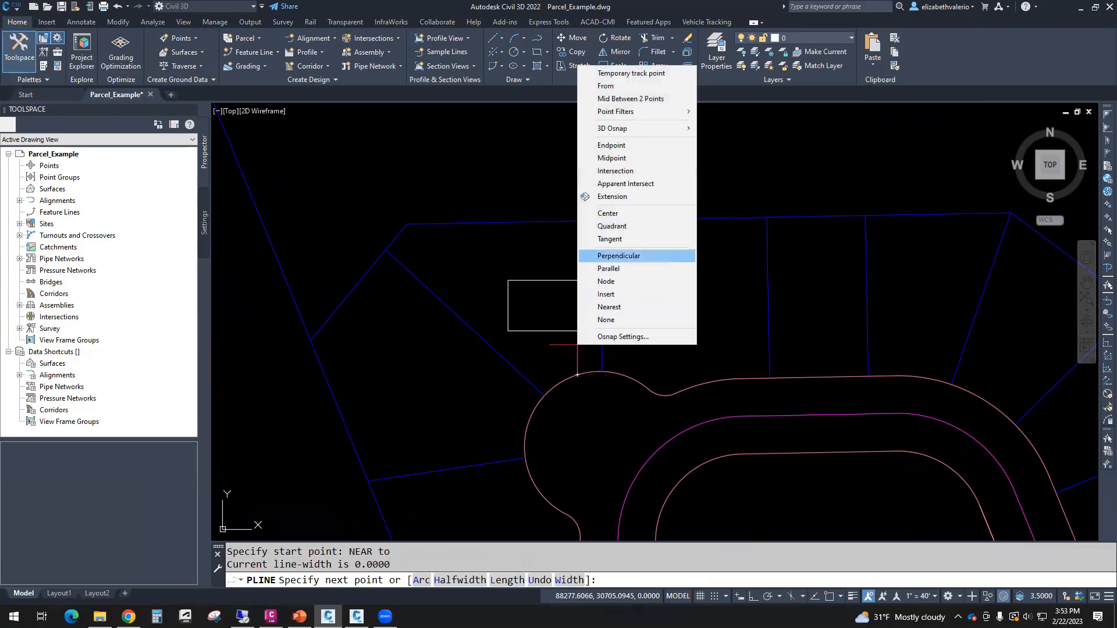
pyautogui.click(608, 255)
pyautogui.click(577, 330)
pyautogui.press('Return')
# - Copy the driveway line a short distance west with Ortho on to form the driveway's second side
pyautogui.write('co')
pyautogui.press('Return')
pyautogui.click(595, 359)
pyautogui.click(568, 349)
pyautogui.press('Return')
pyautogui.press('F8')
pyautogui.click(579, 344)
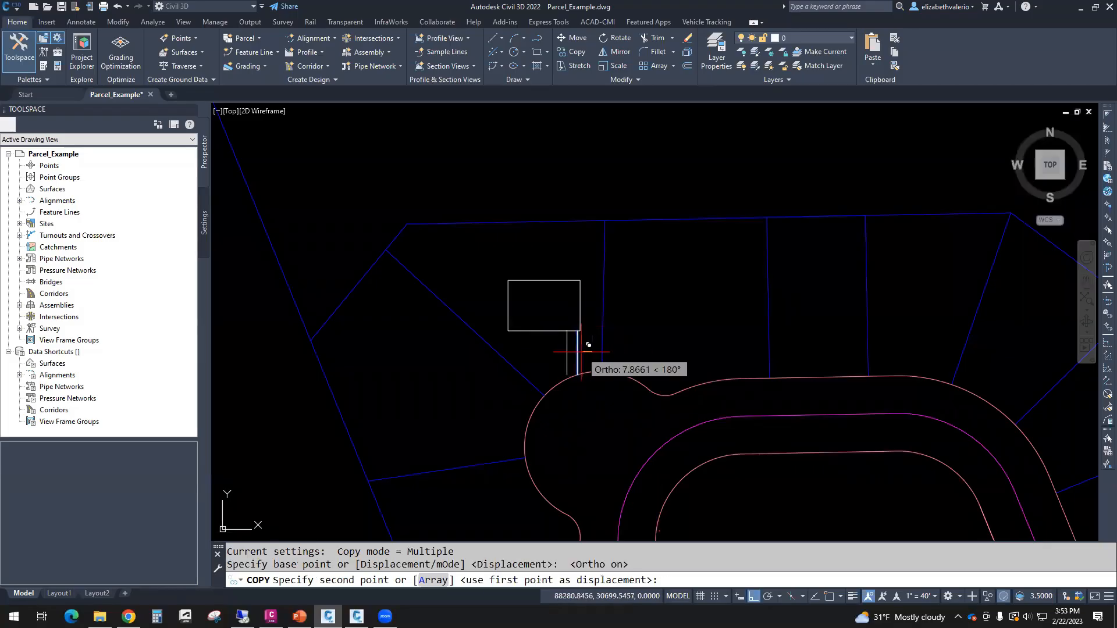
pyautogui.click(568, 355)
pyautogui.press('Escape')
# - Extend the copied driveway line to the cul-de-sac arc
pyautogui.write('ex')
pyautogui.press('Return')
pyautogui.click(553, 373)
pyautogui.press('Escape')
pyautogui.press('Escape')
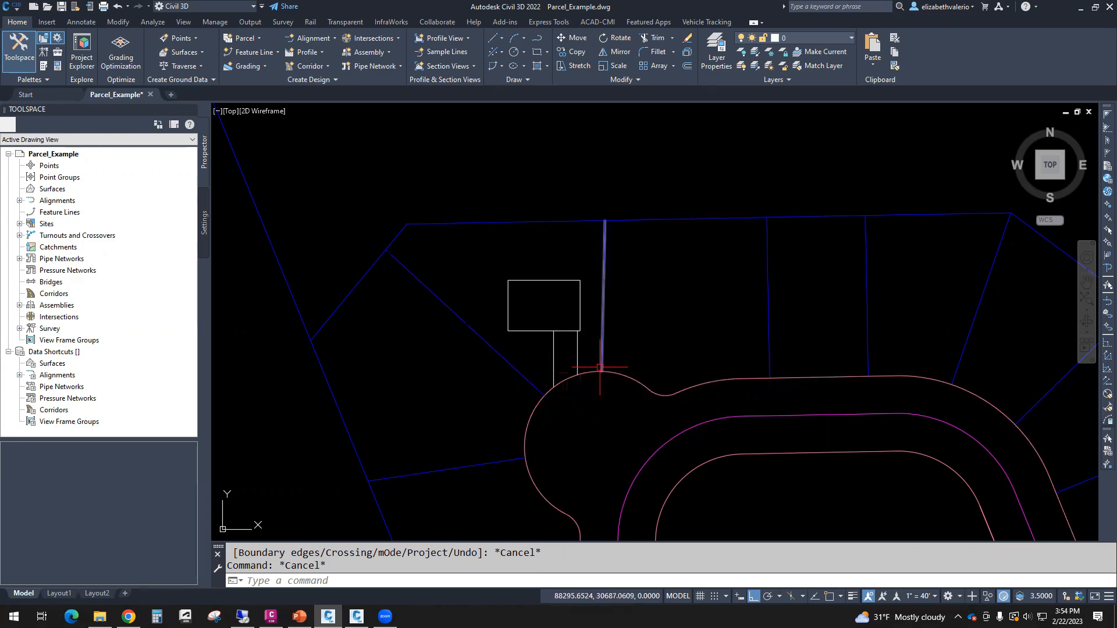
# - Try to rotate the slanted lot line west of the house about the cul-de-sac's center
pyautogui.click(518, 372)
pyautogui.write('RO')
pyautogui.press('Return')
pyautogui.write('CEN')
pyautogui.press('Return')
pyautogui.click(573, 378)
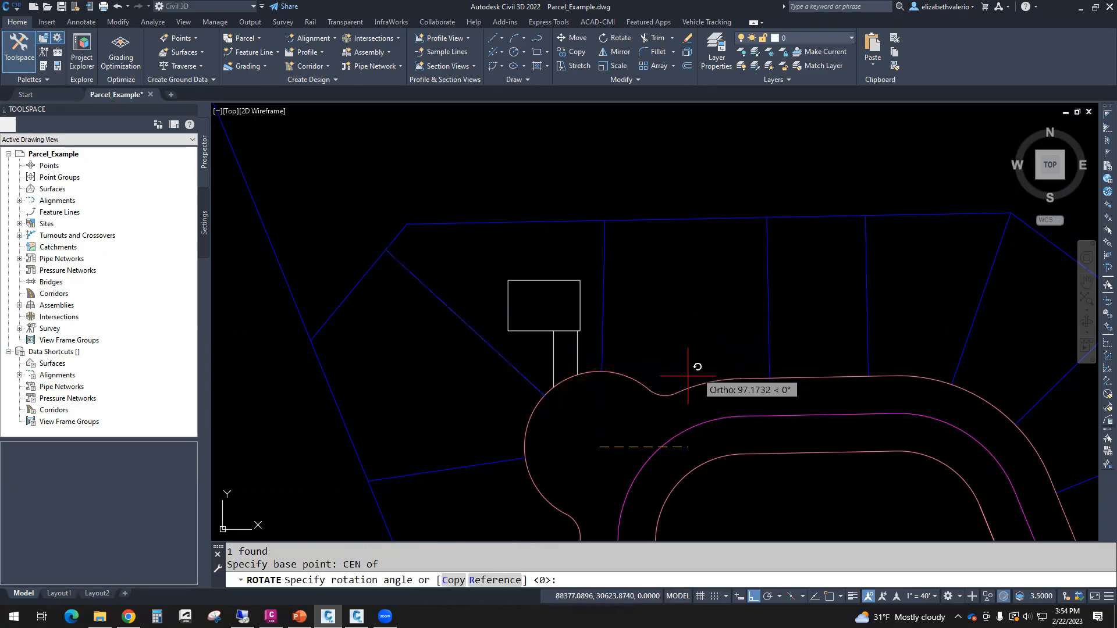
pyautogui.press('F8')
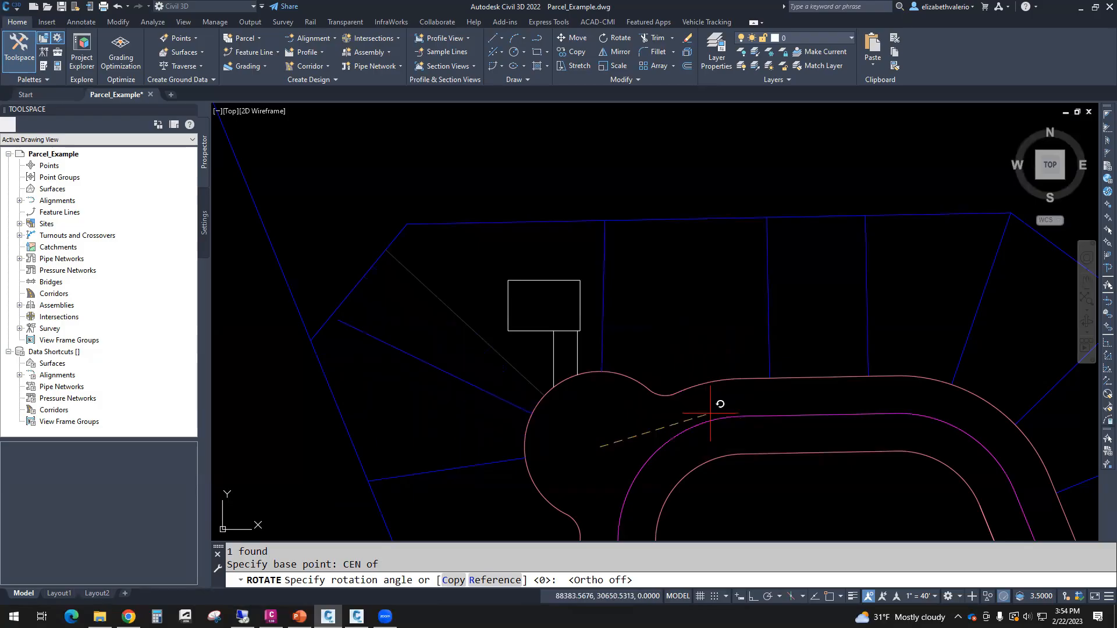
pyautogui.press('Escape')
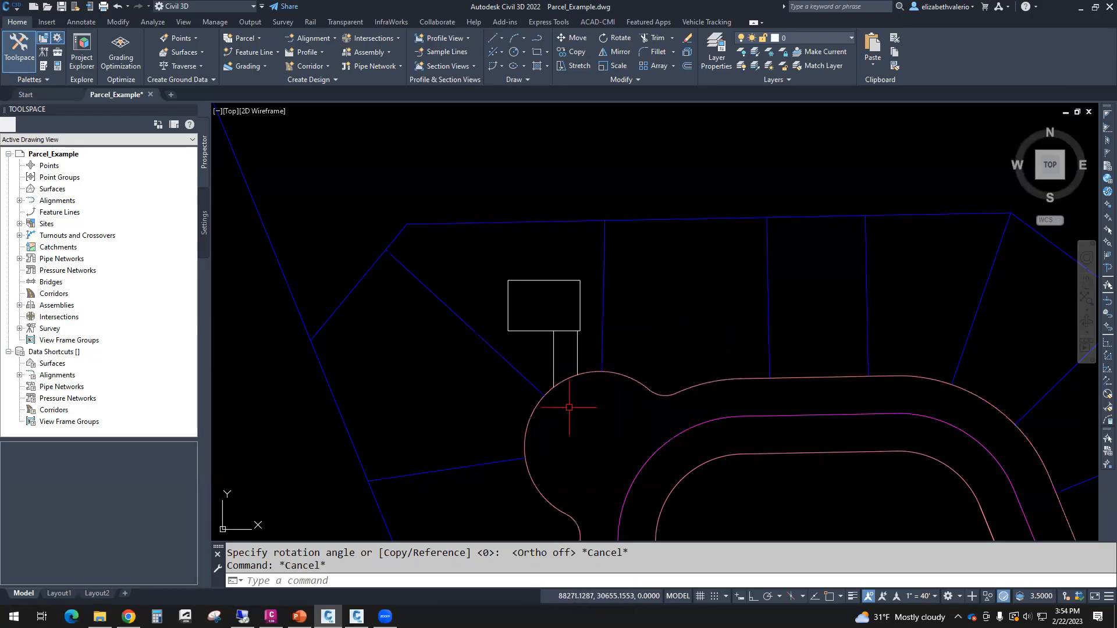
# - Examine the two driveway lines between the house and the cul-de-sac by selecting them, and clear the selection
pyautogui.click(590, 357)
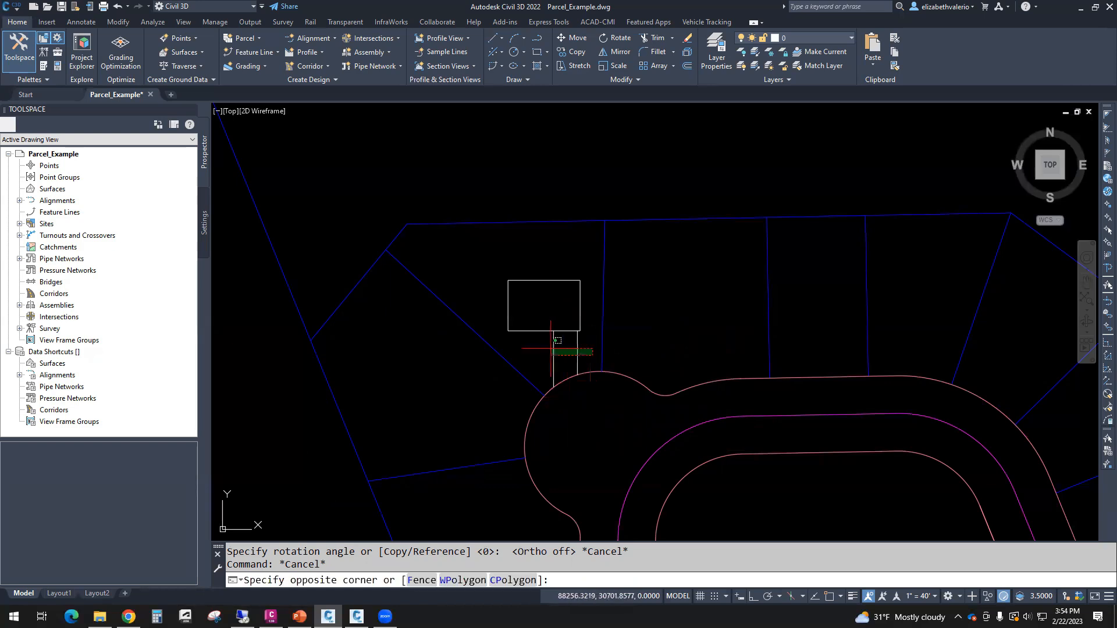
pyautogui.click(541, 384)
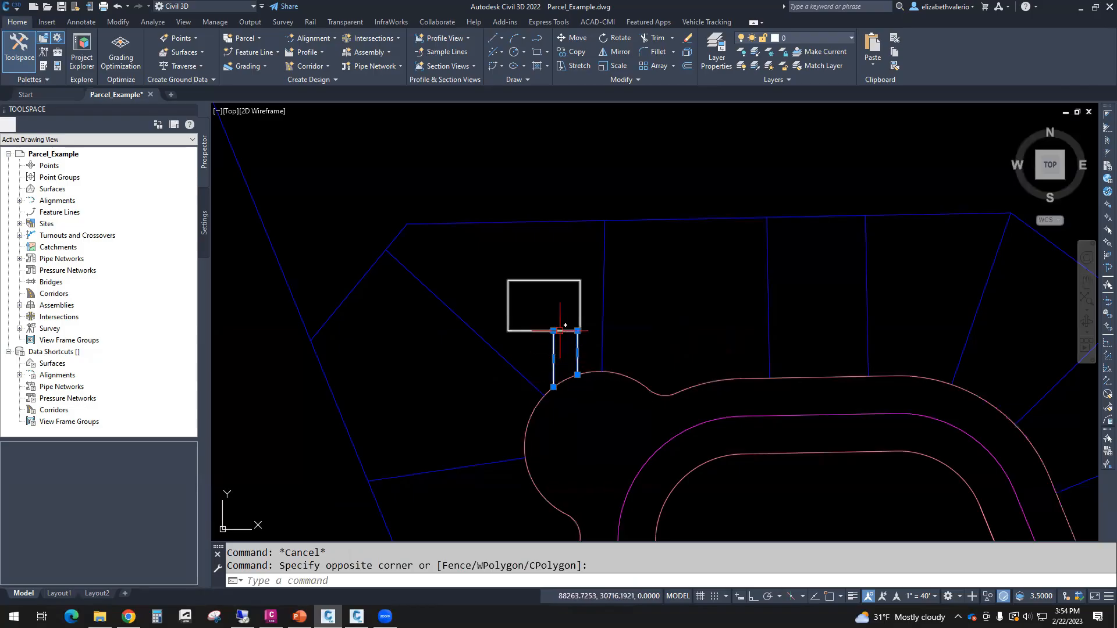
pyautogui.press('Escape')
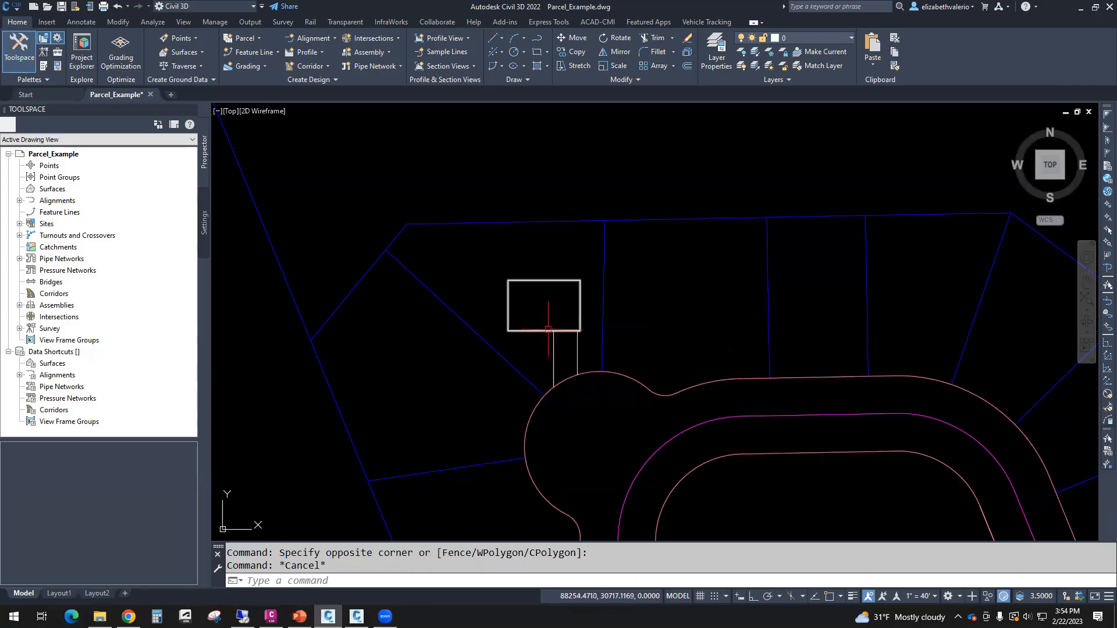
# - Sketch a horizontal polyline across the lot along the front of the house to illustrate frontage, and erase it
pyautogui.write('pl')
pyautogui.press('Return')
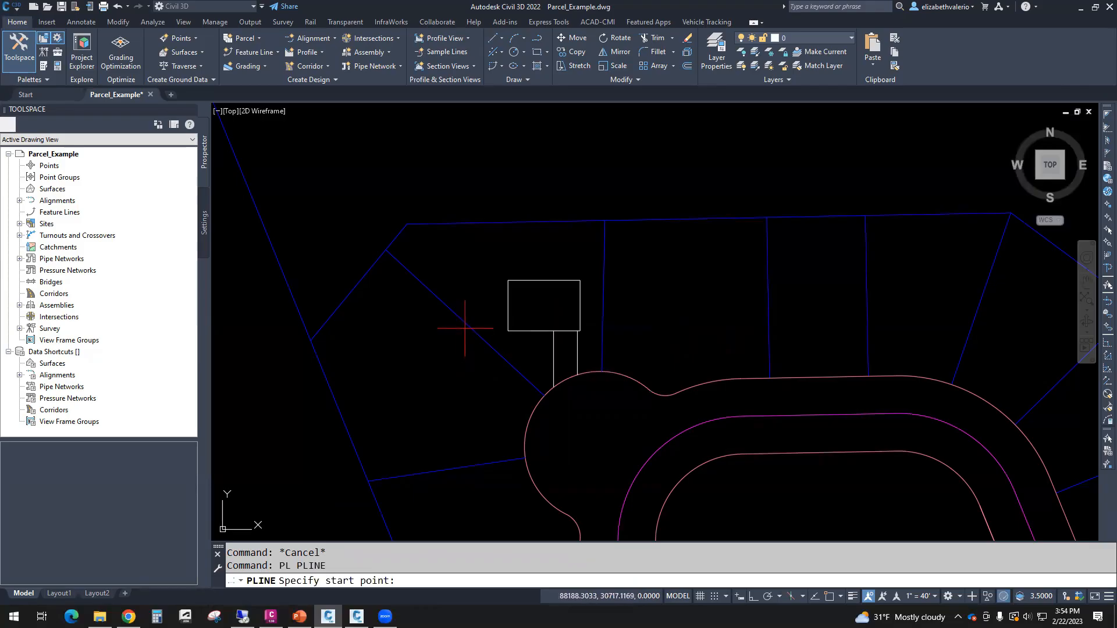
pyautogui.click(464, 327)
pyautogui.click(608, 327)
pyautogui.press('Escape')
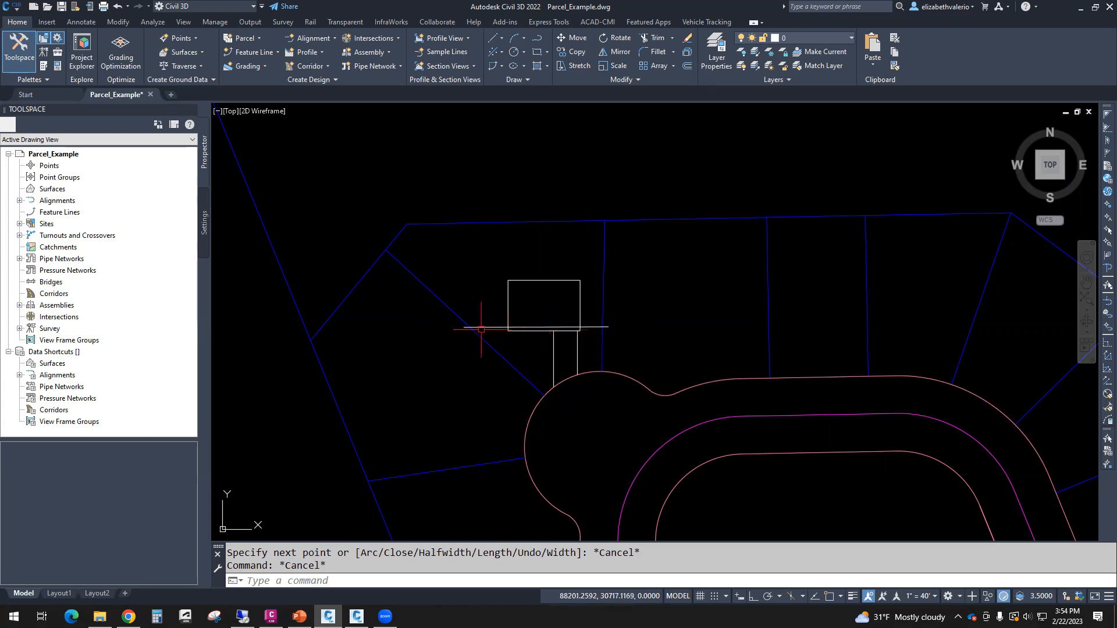
pyautogui.click(605, 327)
pyautogui.press('Delete')
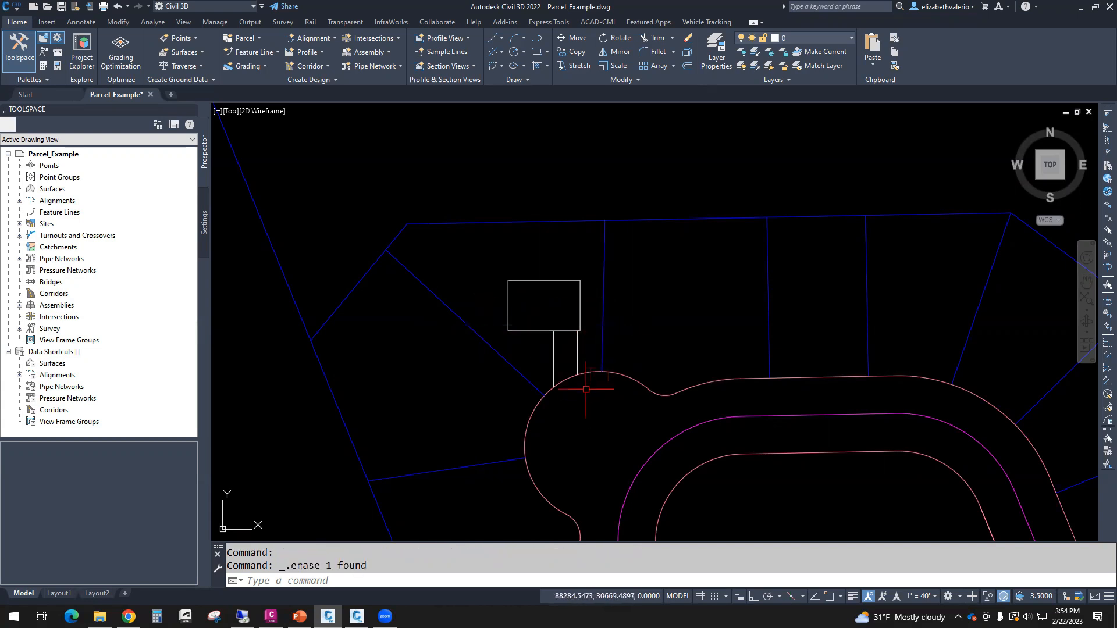
# - Reopen the parcel layout tools and review the minimum frontage at offset, frontage offset, minimum width, minimum depth and maximum depth parameters
pyautogui.click(233, 40)
pyautogui.click(273, 57)
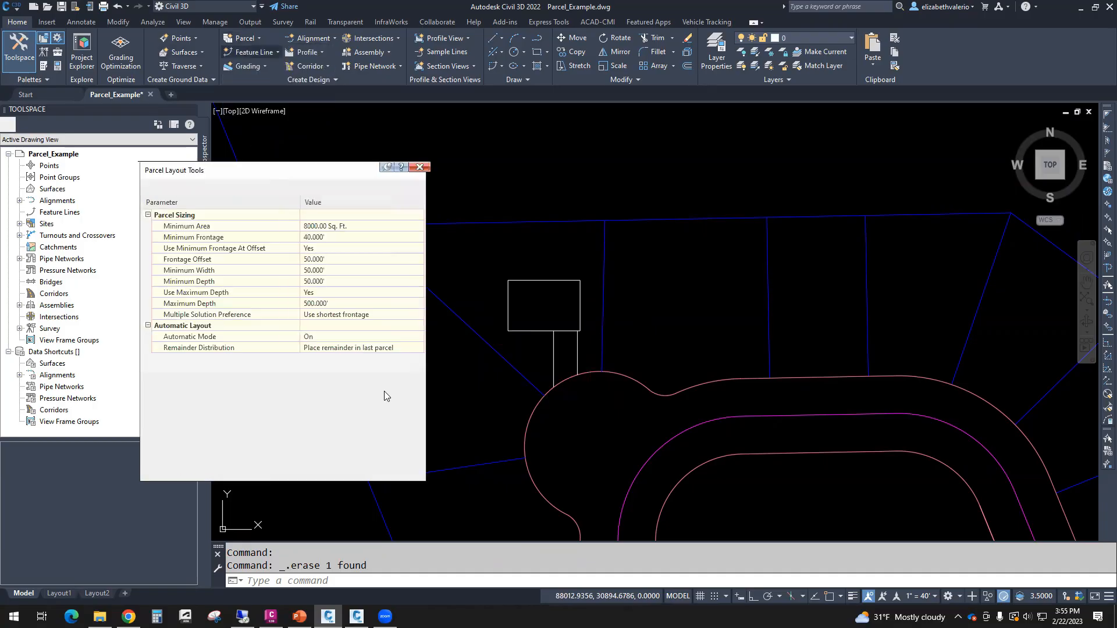
pyautogui.click(335, 250)
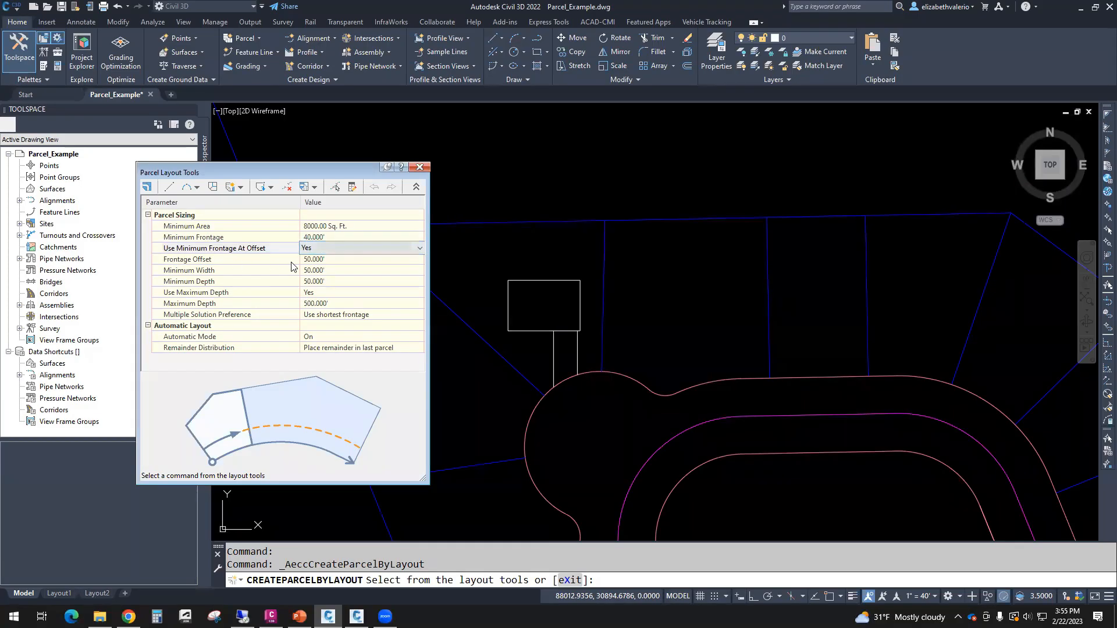
pyautogui.click(328, 262)
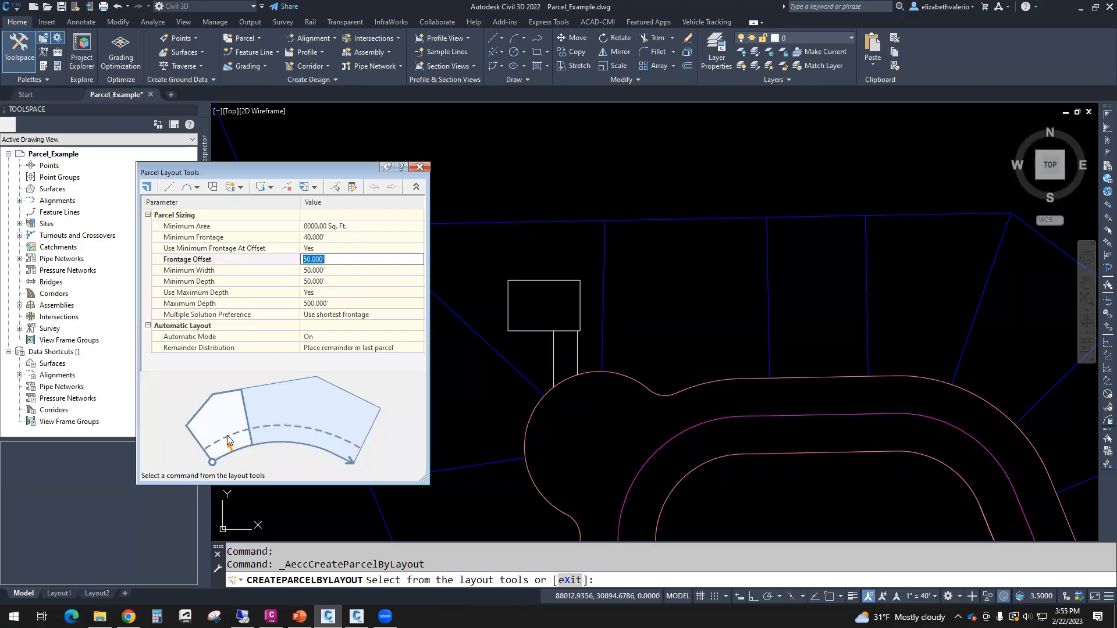
pyautogui.click(333, 272)
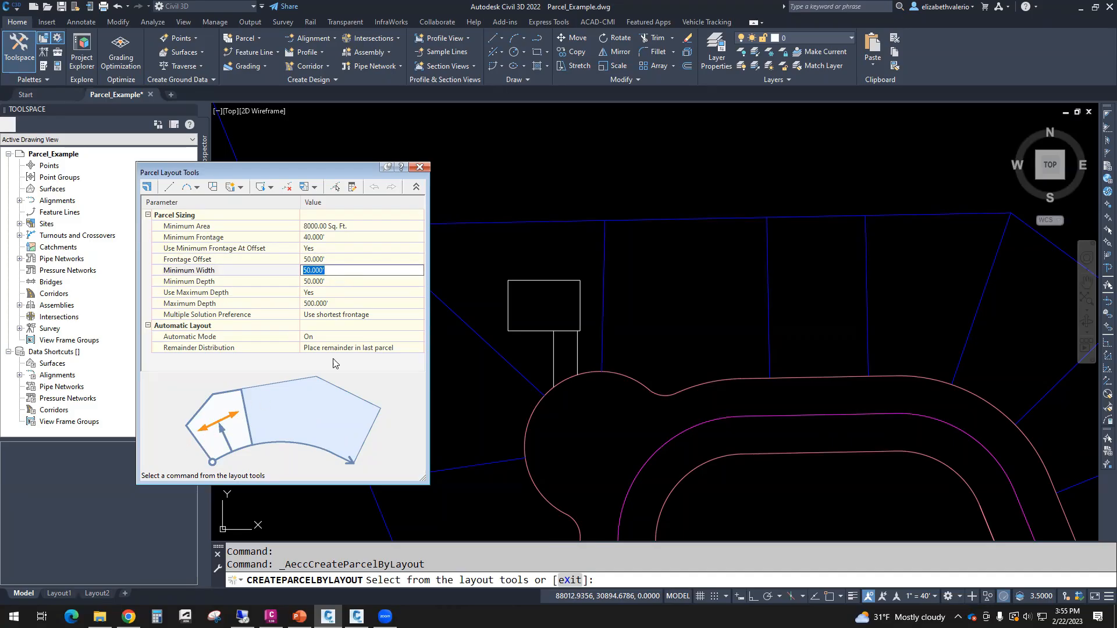
pyautogui.click(334, 281)
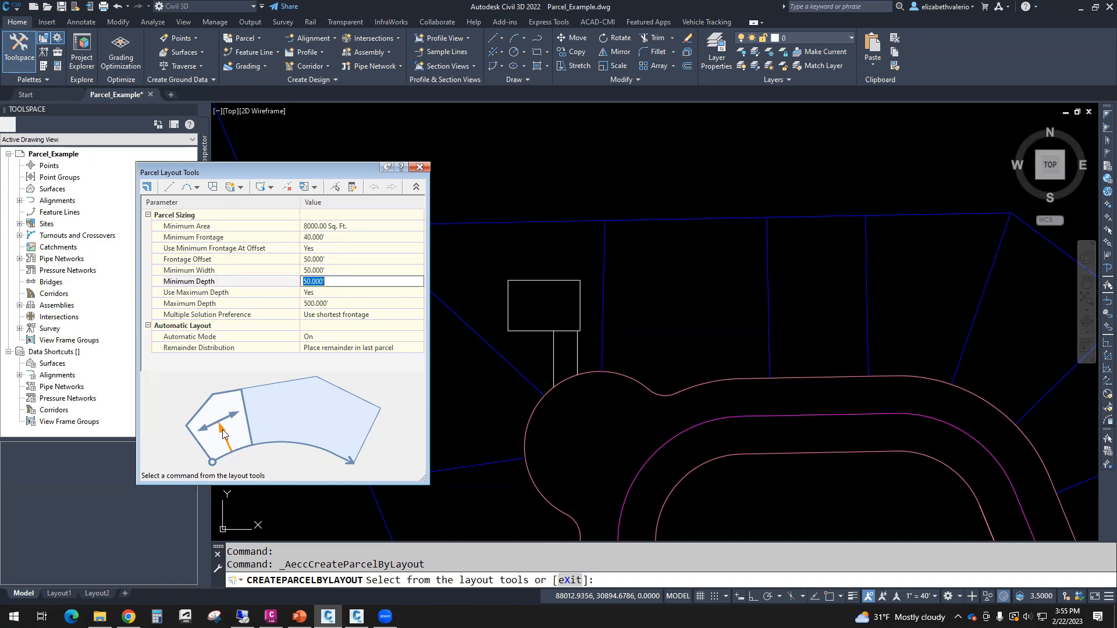
pyautogui.click(325, 292)
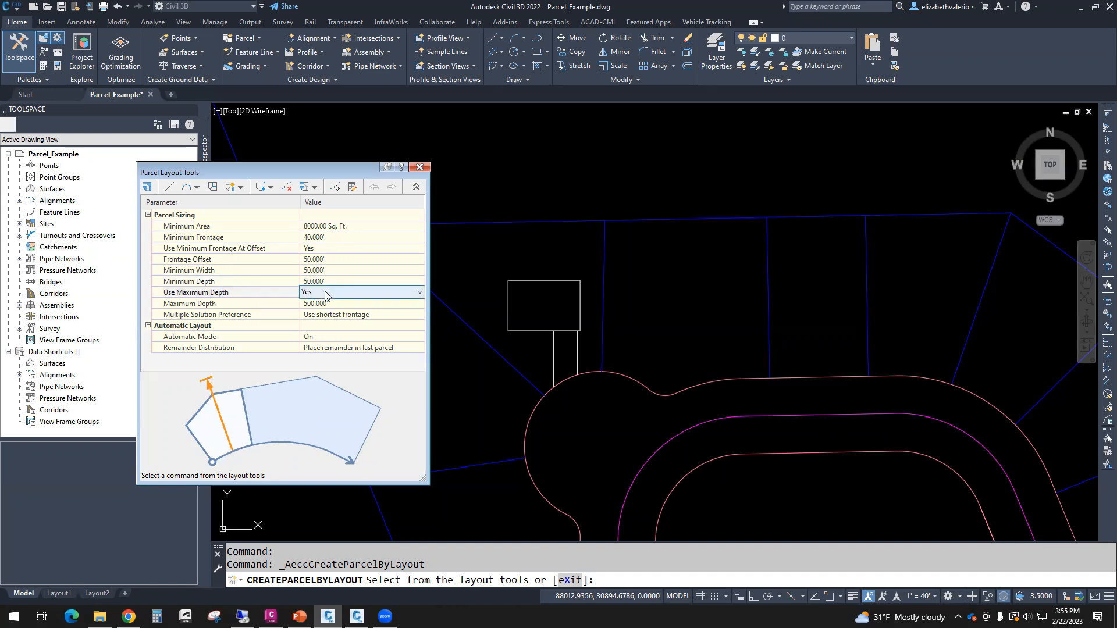
pyautogui.click(341, 304)
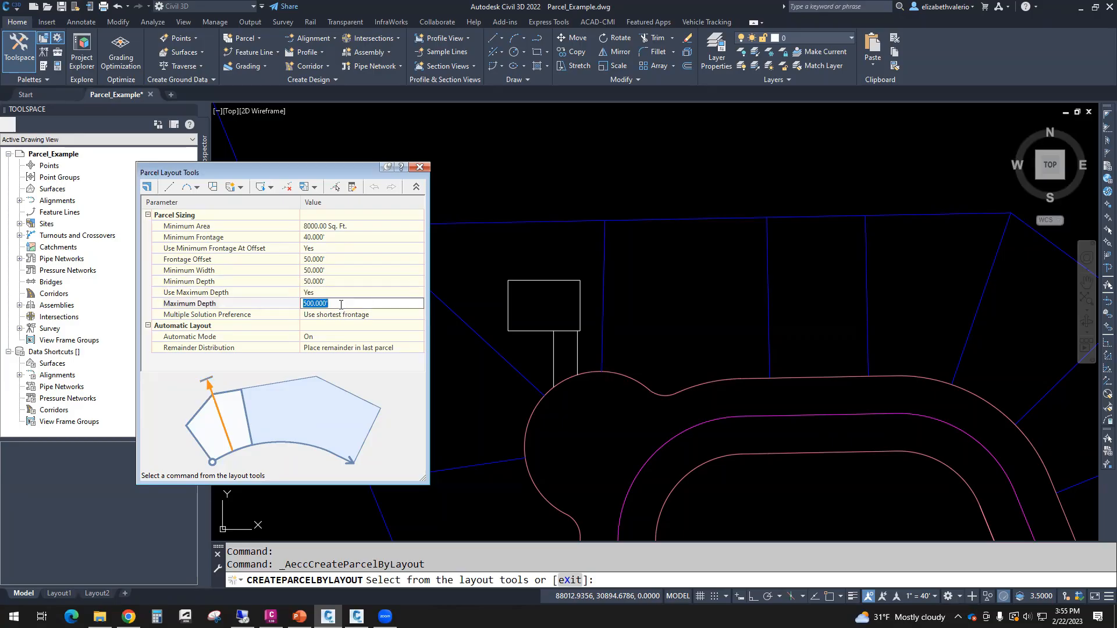
# - Compare the Use shortest frontage and Use smallest area options of the Multiple Solution Preference, ending on Use shortest frontage
pyautogui.click(379, 314)
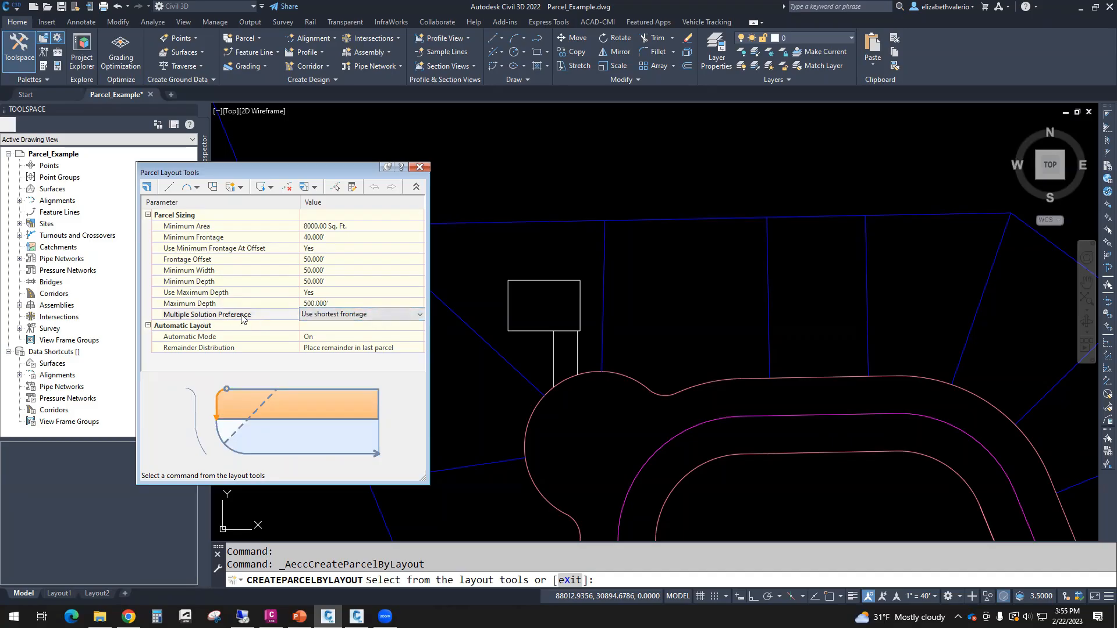
pyautogui.click(383, 316)
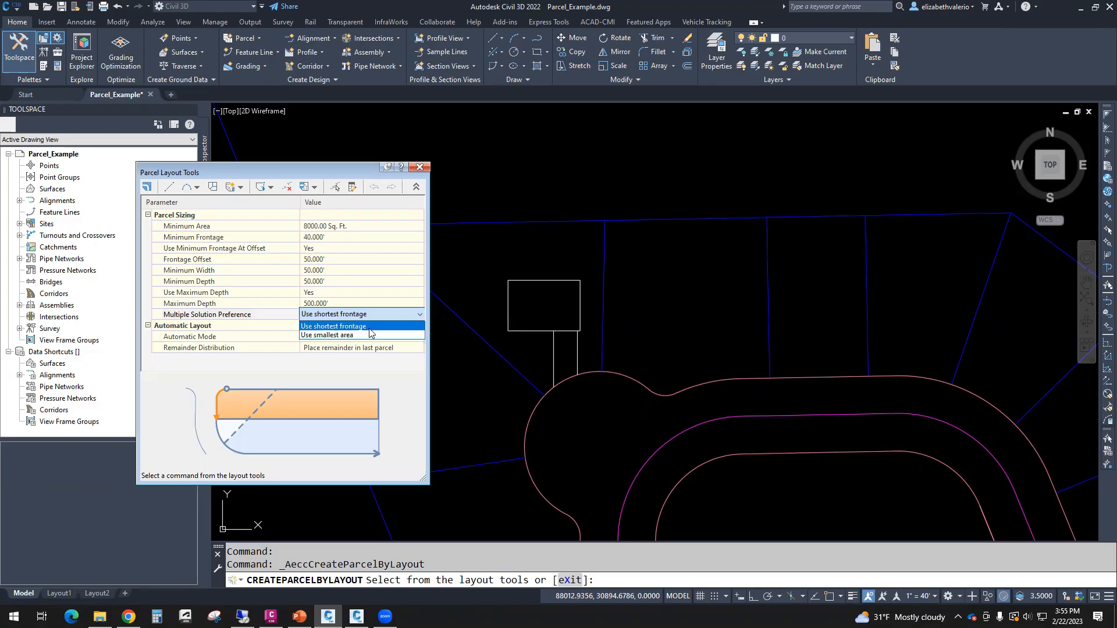
pyautogui.click(368, 327)
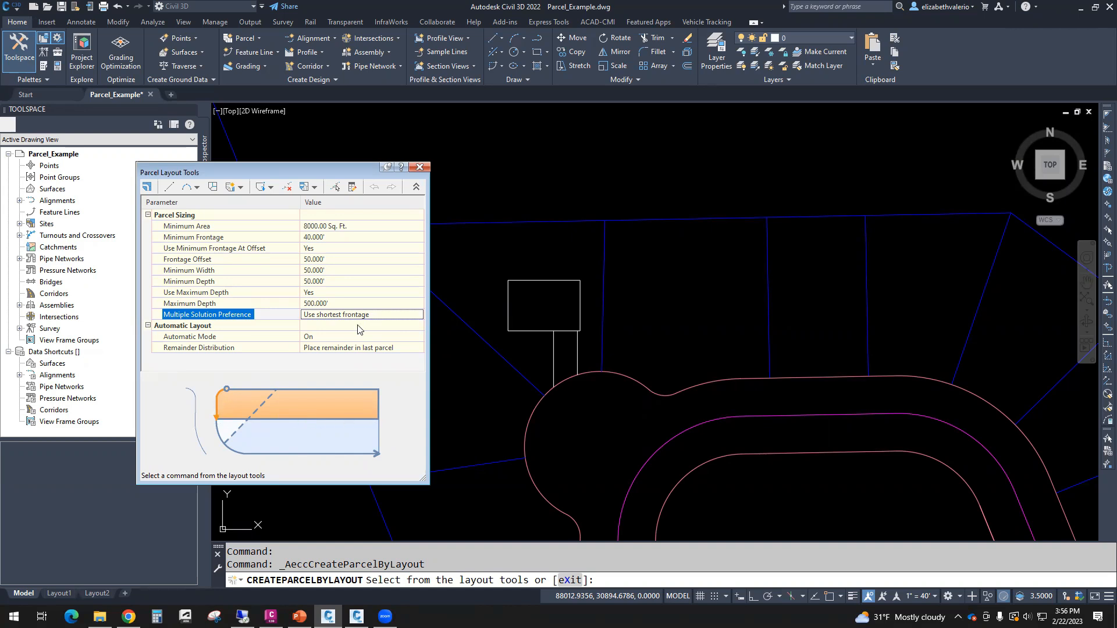
pyautogui.click(372, 315)
pyautogui.click(372, 316)
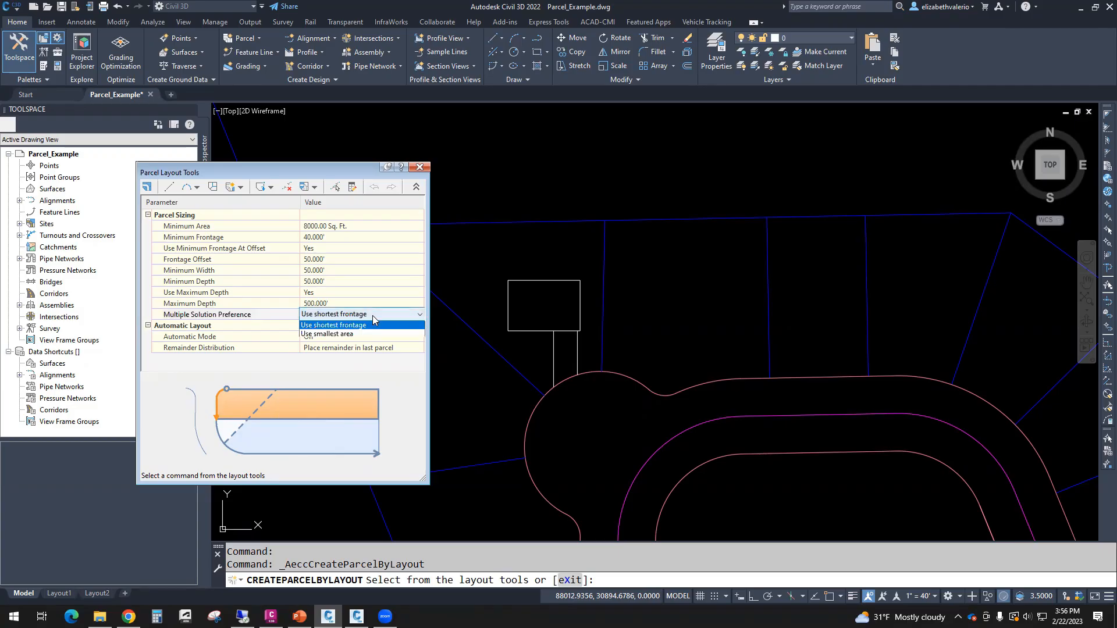
pyautogui.click(343, 335)
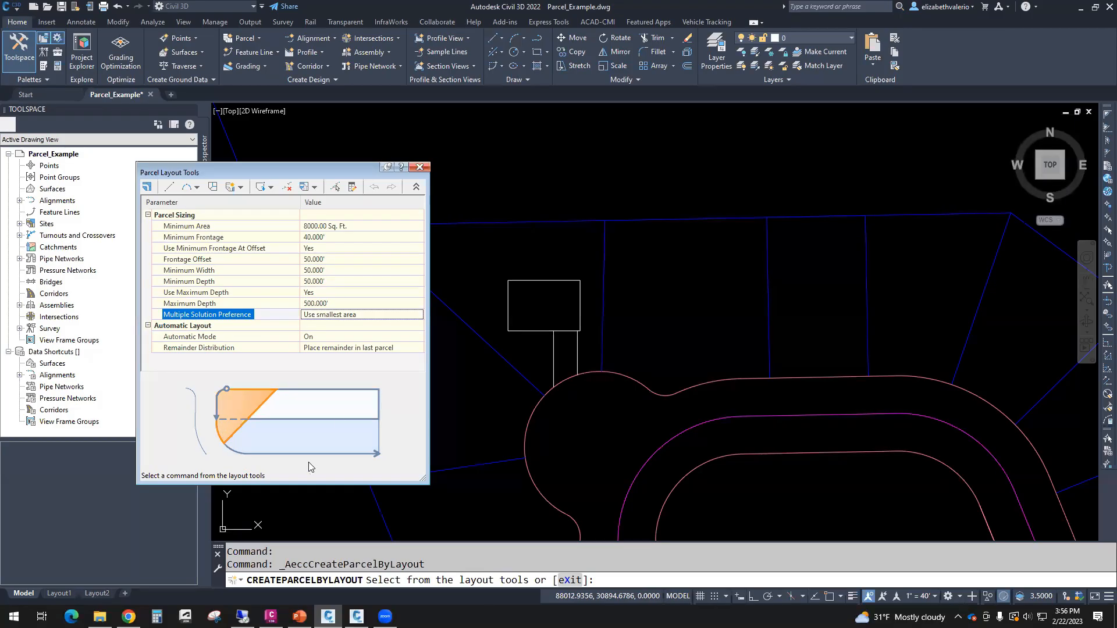
pyautogui.click(352, 315)
pyautogui.click(351, 315)
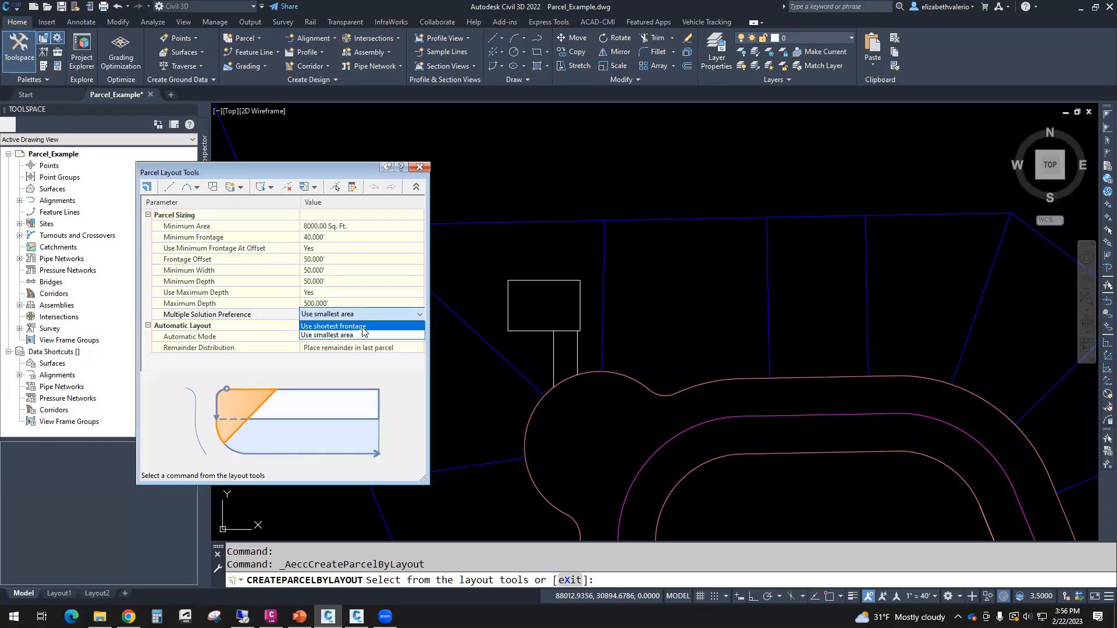
pyautogui.click(355, 326)
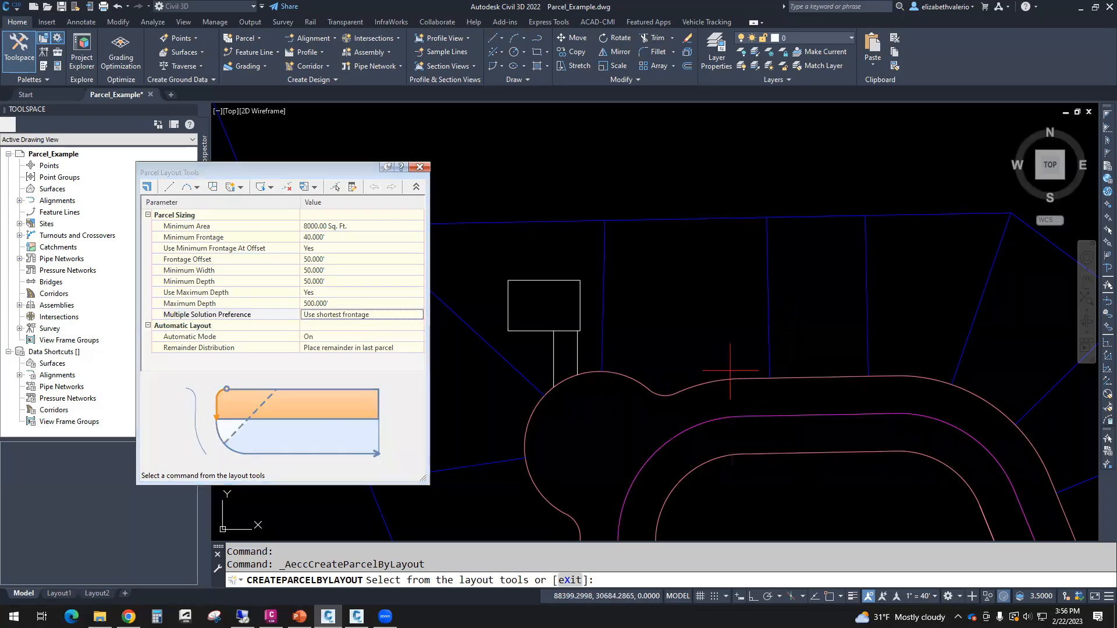
# - Set the Multiple Solution Preference to Use smallest area
pyautogui.click(388, 320)
pyautogui.click(363, 321)
pyautogui.click(338, 337)
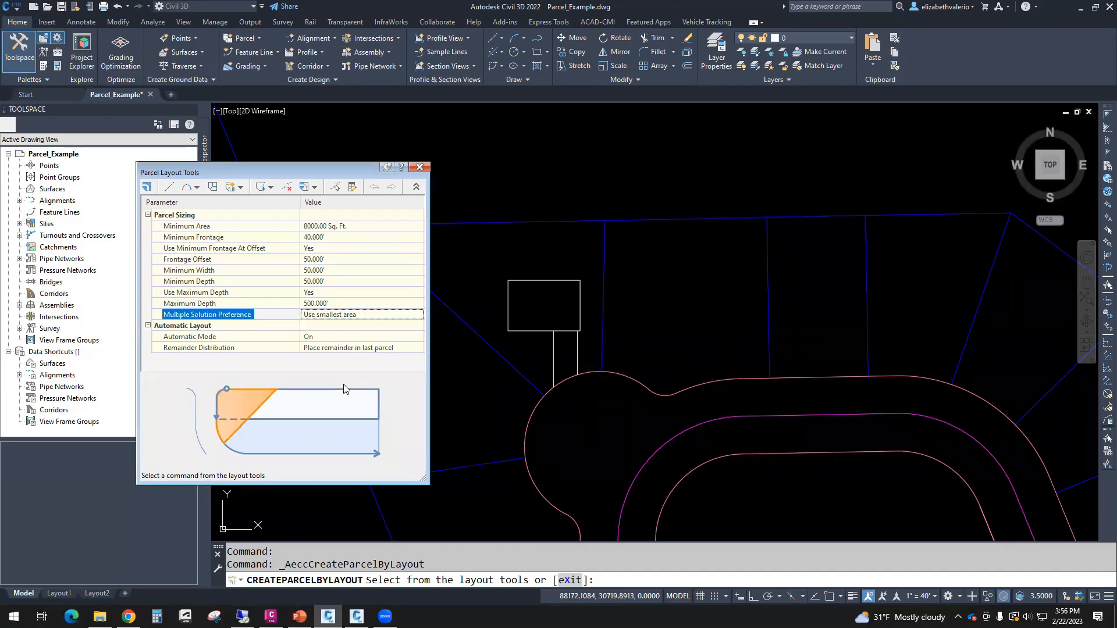
pyautogui.click(355, 315)
pyautogui.click(355, 315)
pyautogui.click(355, 315)
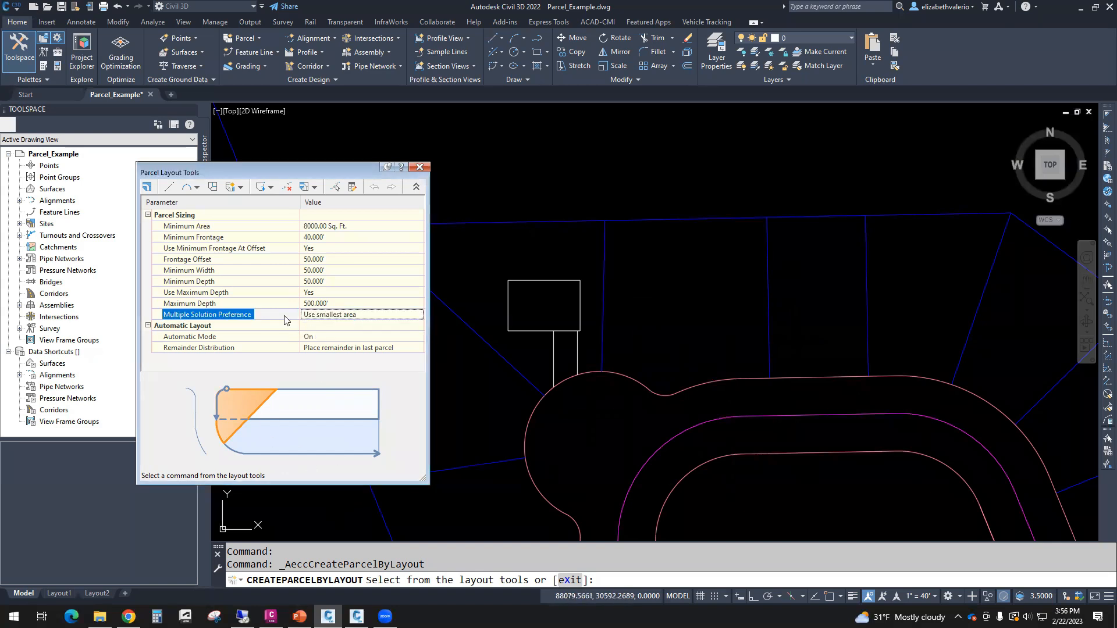
# - Check the Automatic Mode options for automatic layout and keep the mode set to On
pyautogui.click(318, 338)
pyautogui.click(317, 337)
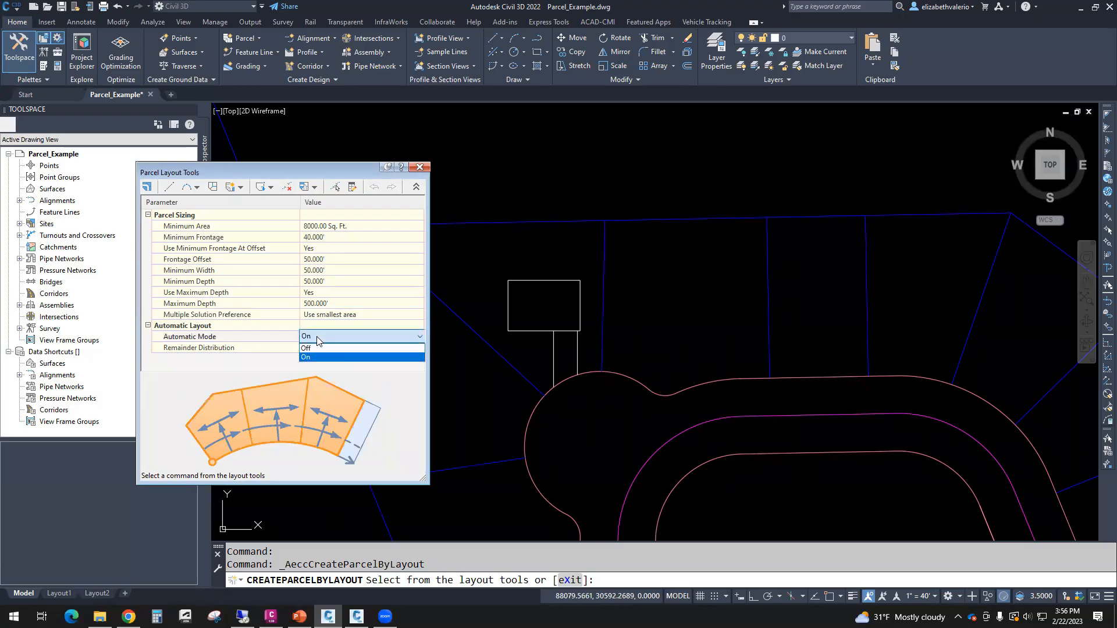
pyautogui.click(317, 338)
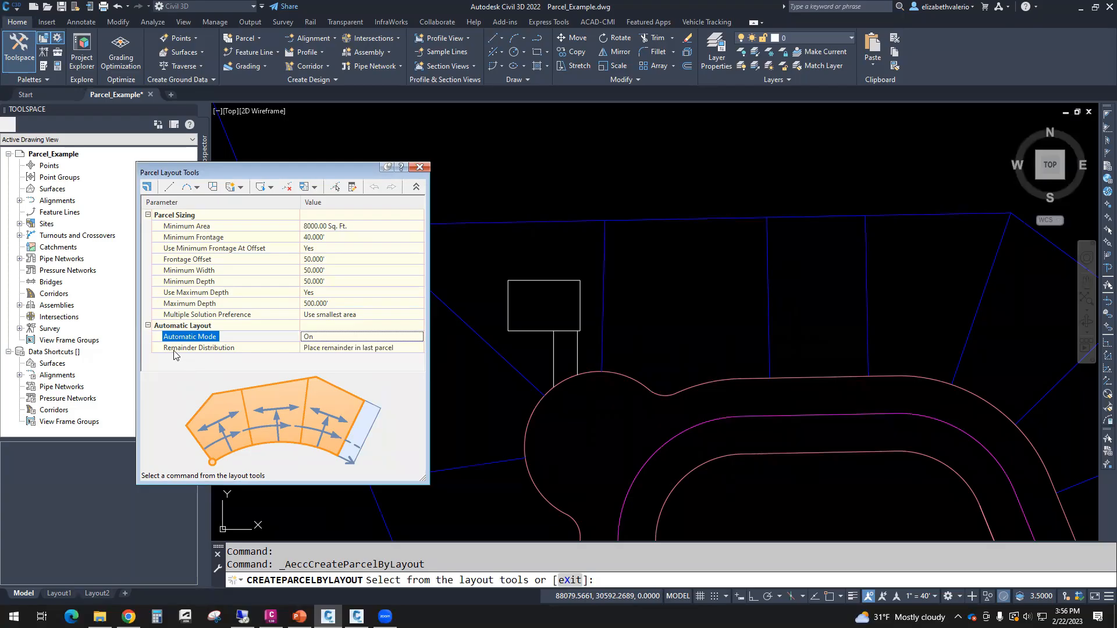
# - Compare the Create parcel from remainder and Place remainder in last parcel options of Remainder Distribution, ending on Place remainder in last parcel
pyautogui.click(383, 352)
pyautogui.click(399, 349)
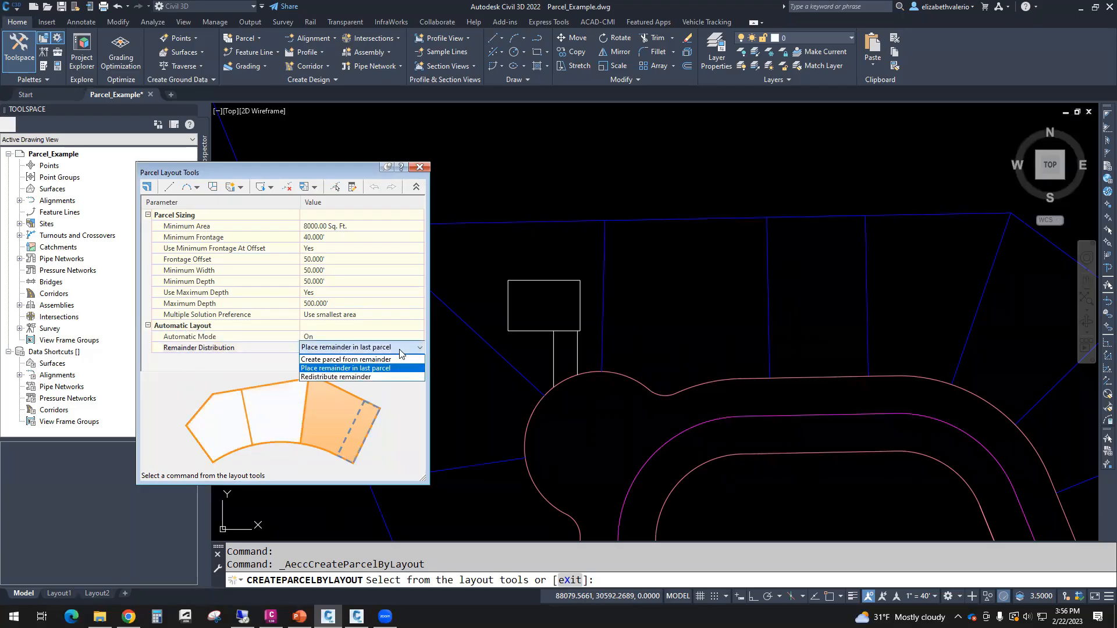
pyautogui.click(398, 359)
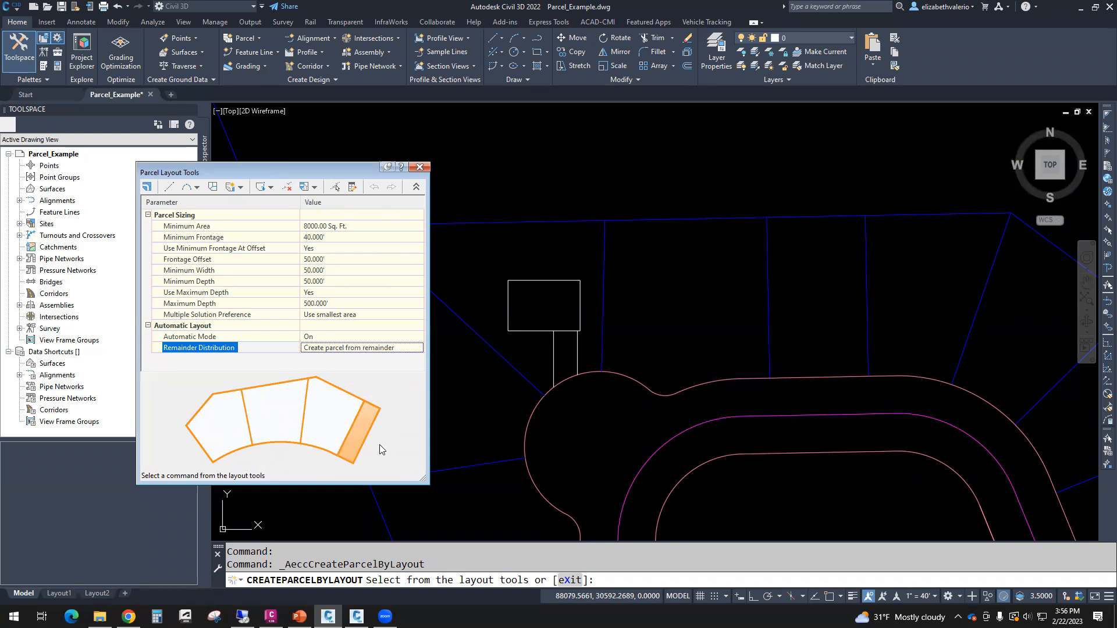
pyautogui.click(412, 350)
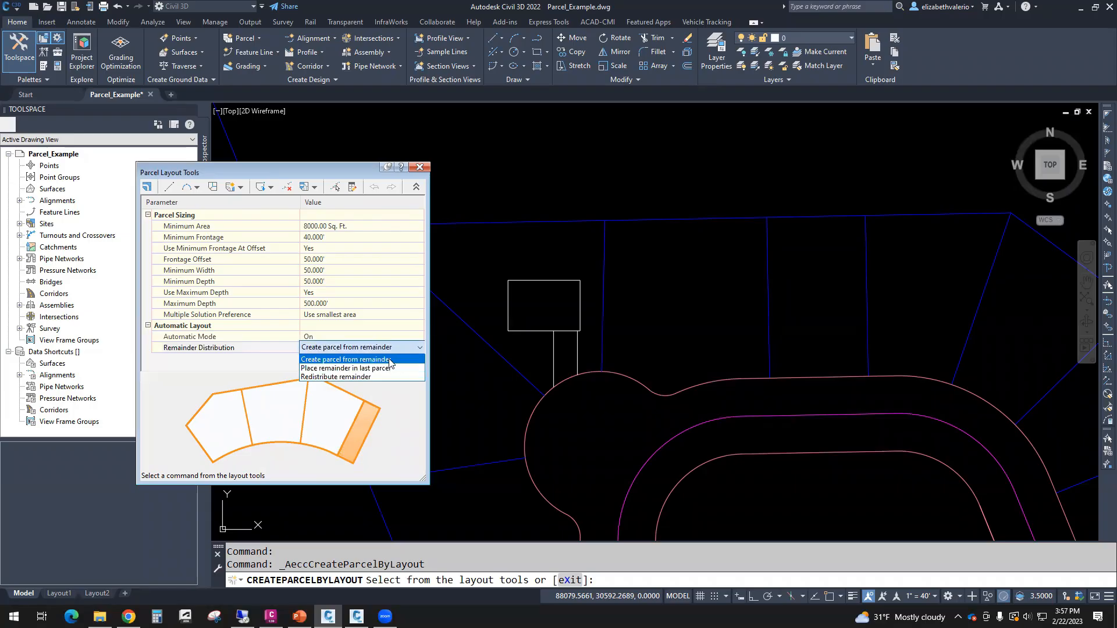
pyautogui.click(389, 360)
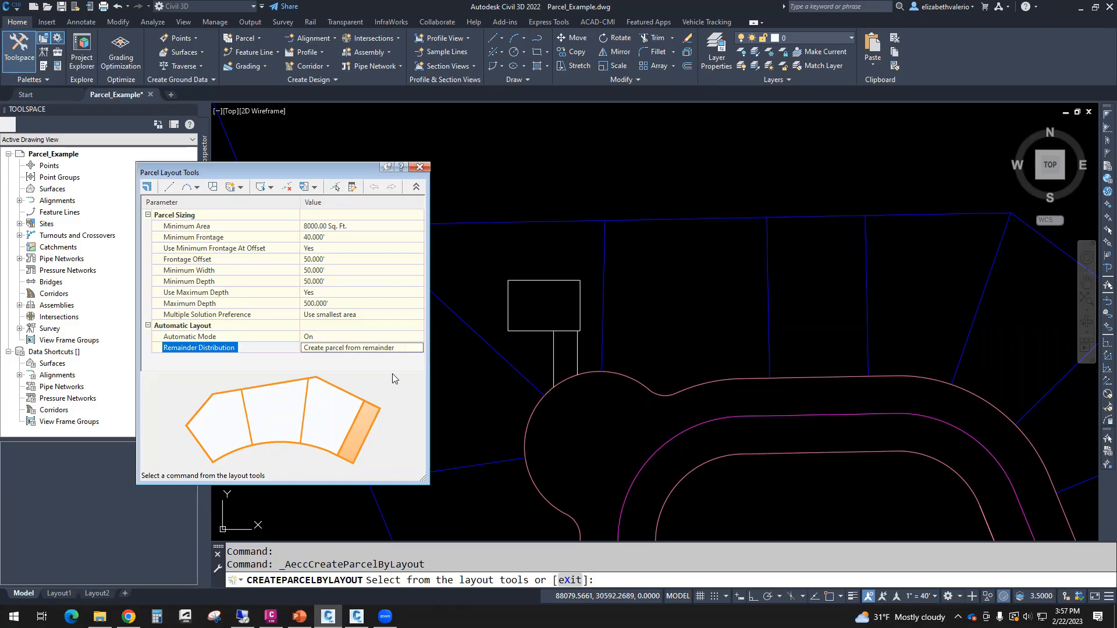
pyautogui.click(408, 346)
pyautogui.click(409, 346)
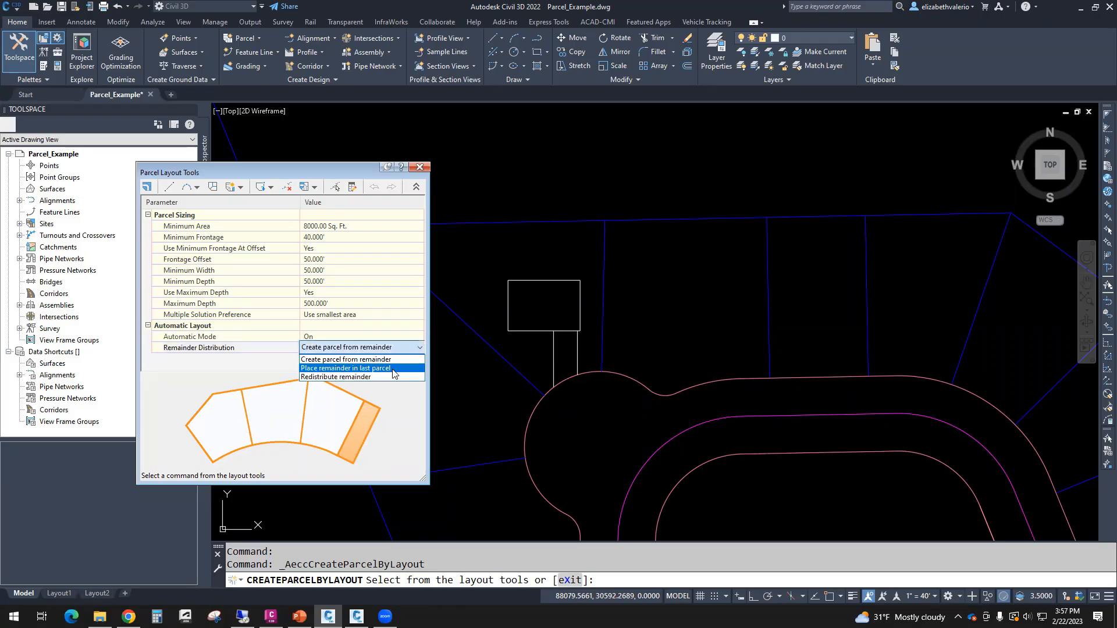
pyautogui.click(394, 369)
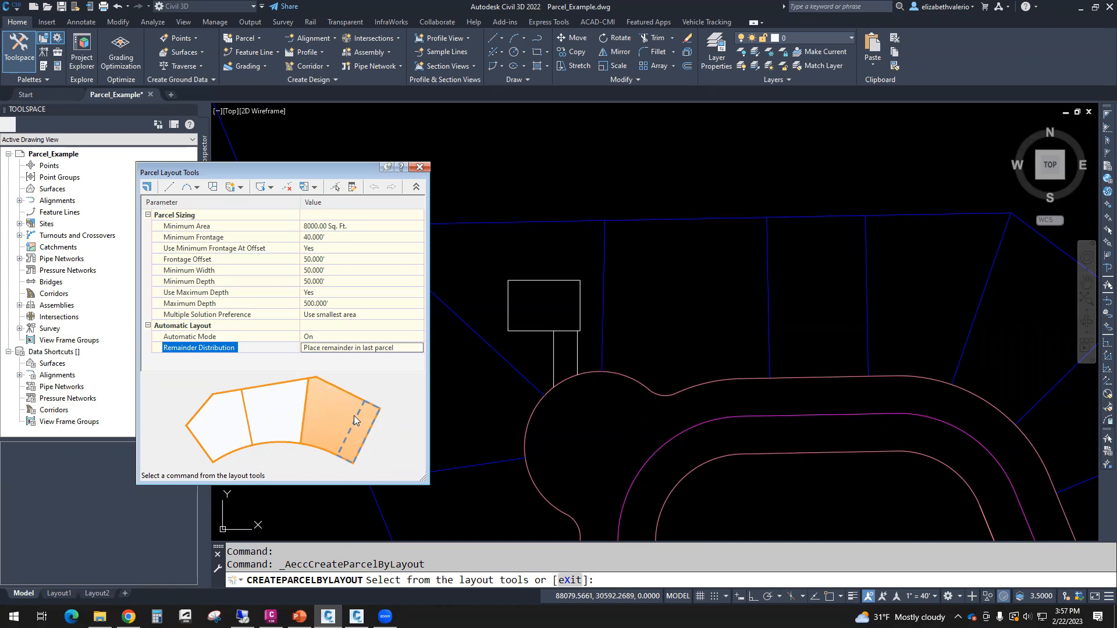
# - Set the Remainder Distribution to Redistribute remainder
pyautogui.click(412, 352)
pyautogui.click(412, 349)
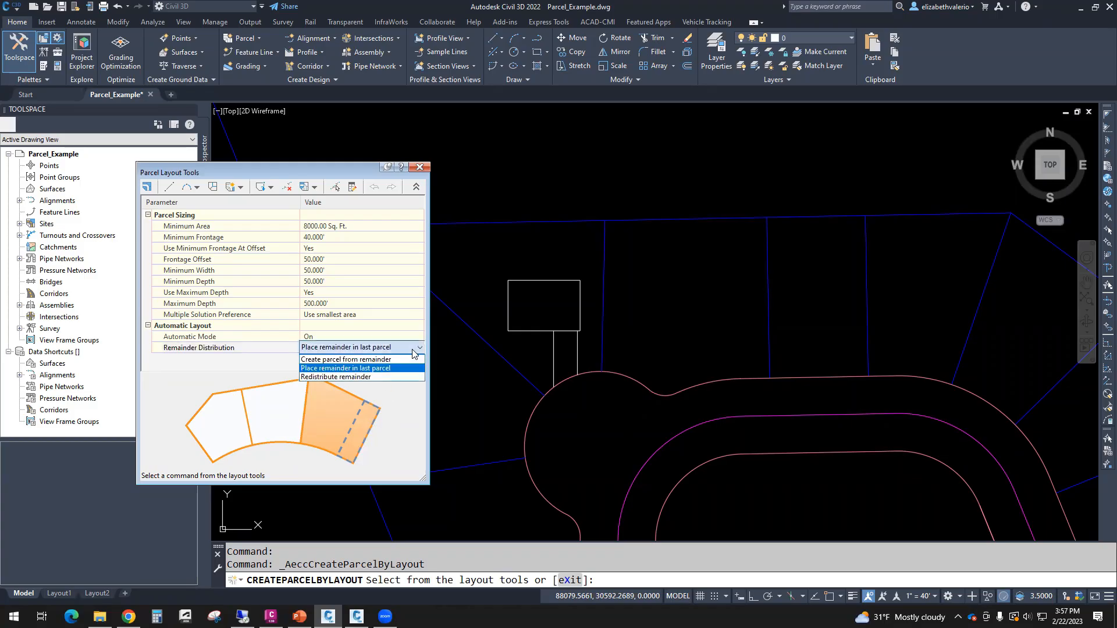
pyautogui.click(364, 378)
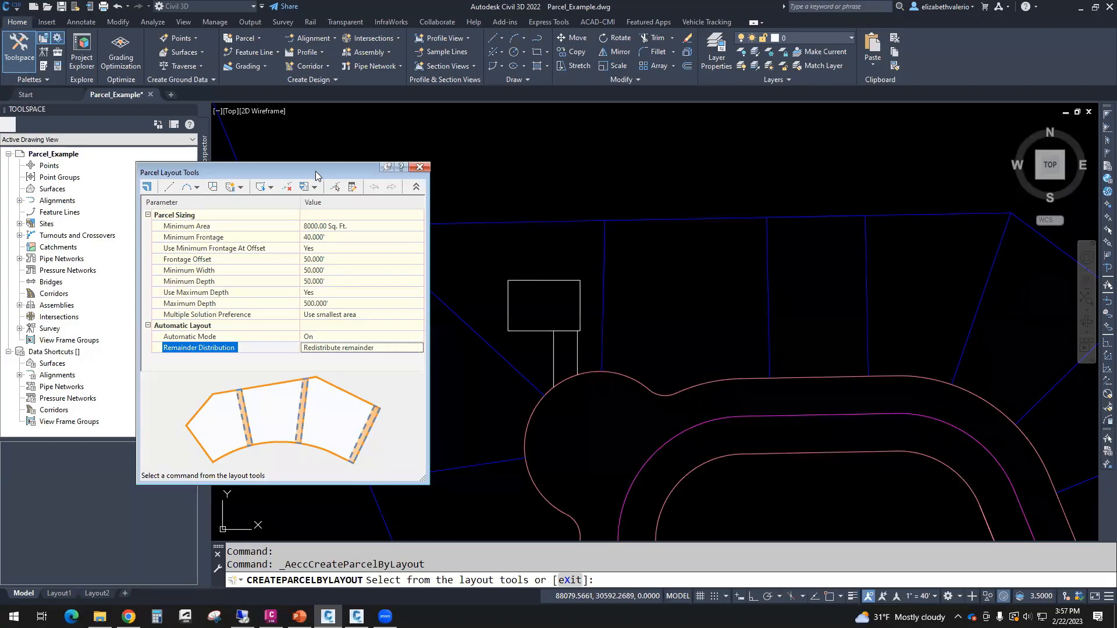
# - Start Slide Line - Create with Site 1, the Single Family parcel style and the Number-Acres-SquareFeet area label style
pyautogui.moveTo(316, 171); pyautogui.dragTo(240, 131)
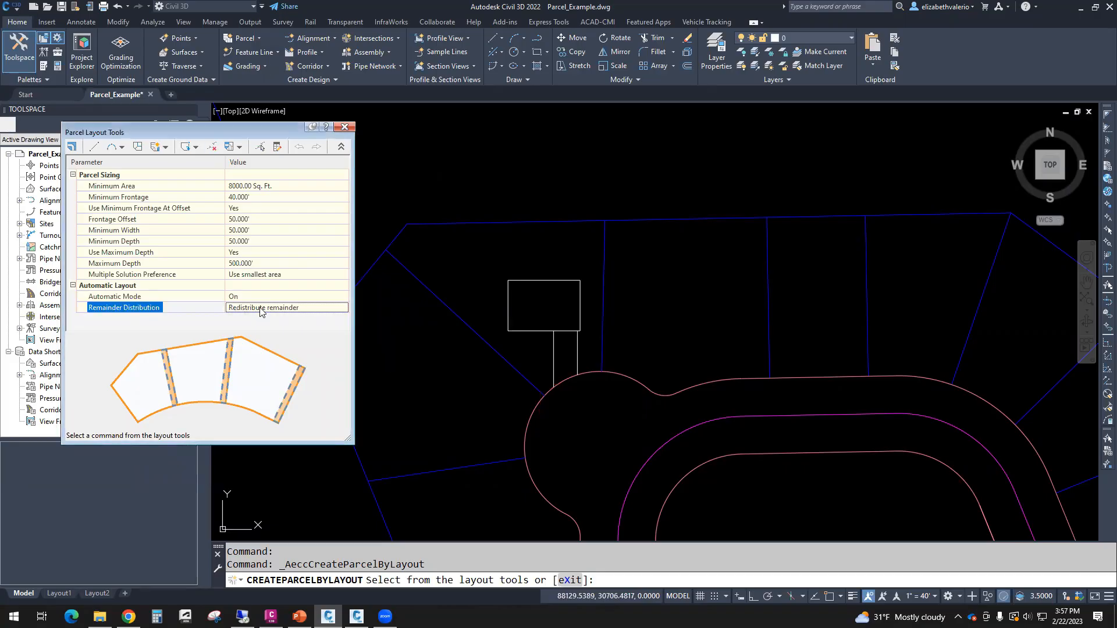
pyautogui.scroll(-6, 604, 375)
pyautogui.moveTo(745, 486)
pyautogui.mouseDown(button='middle')
pyautogui.moveTo(696, 350)
pyautogui.moveTo(559, 314)
pyautogui.moveTo(590, 335)
pyautogui.mouseUp(button='middle')
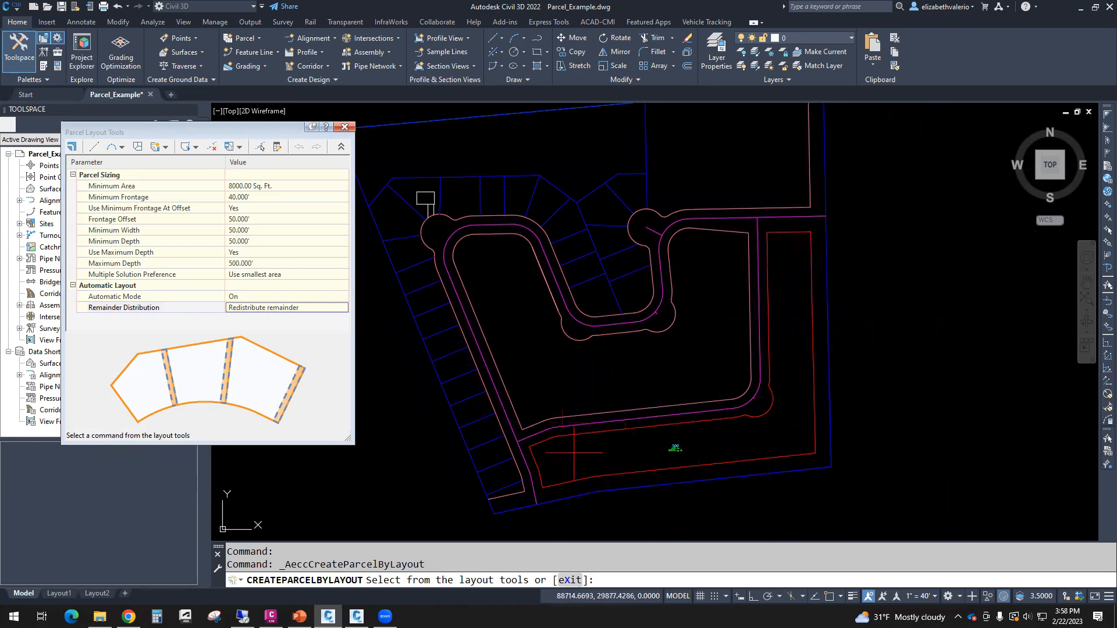
pyautogui.click(166, 147)
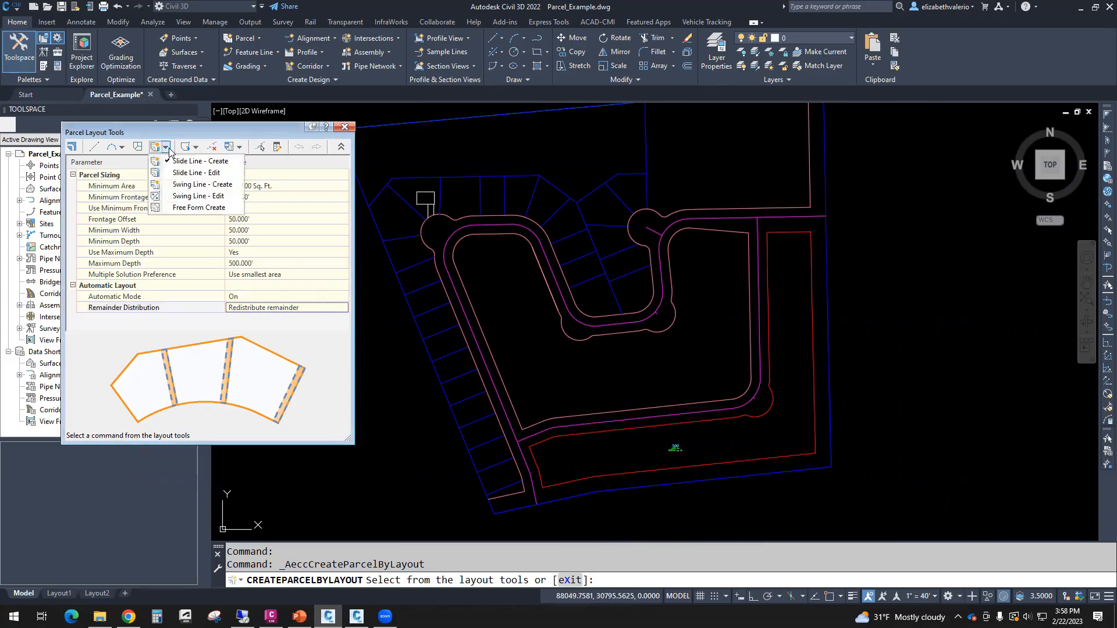
pyautogui.click(203, 165)
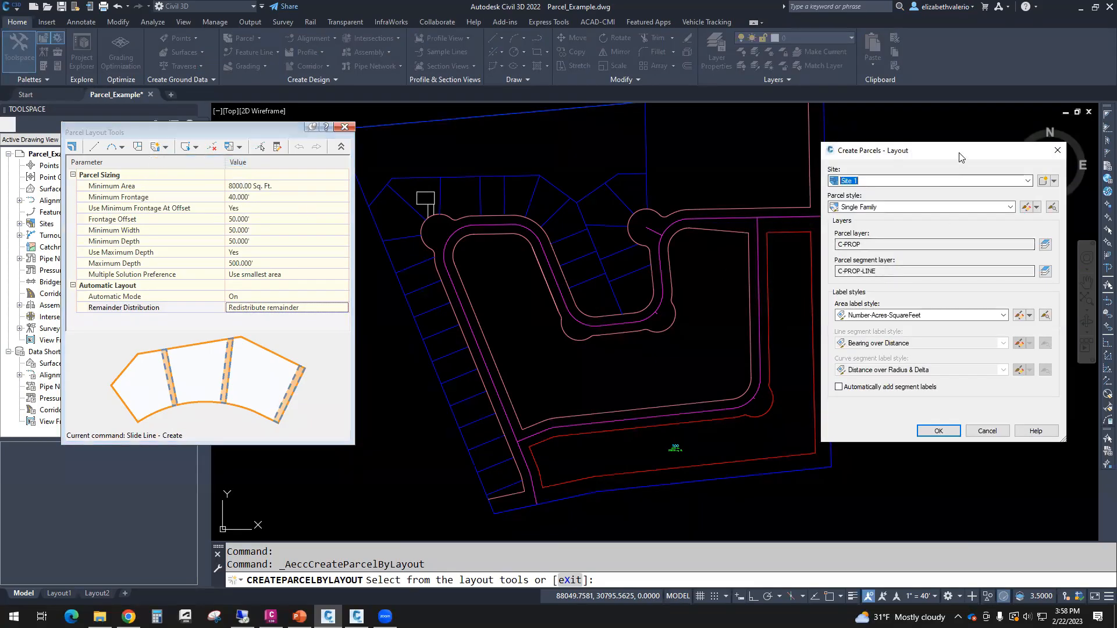
pyautogui.moveTo(955, 152); pyautogui.dragTo(305, 235)
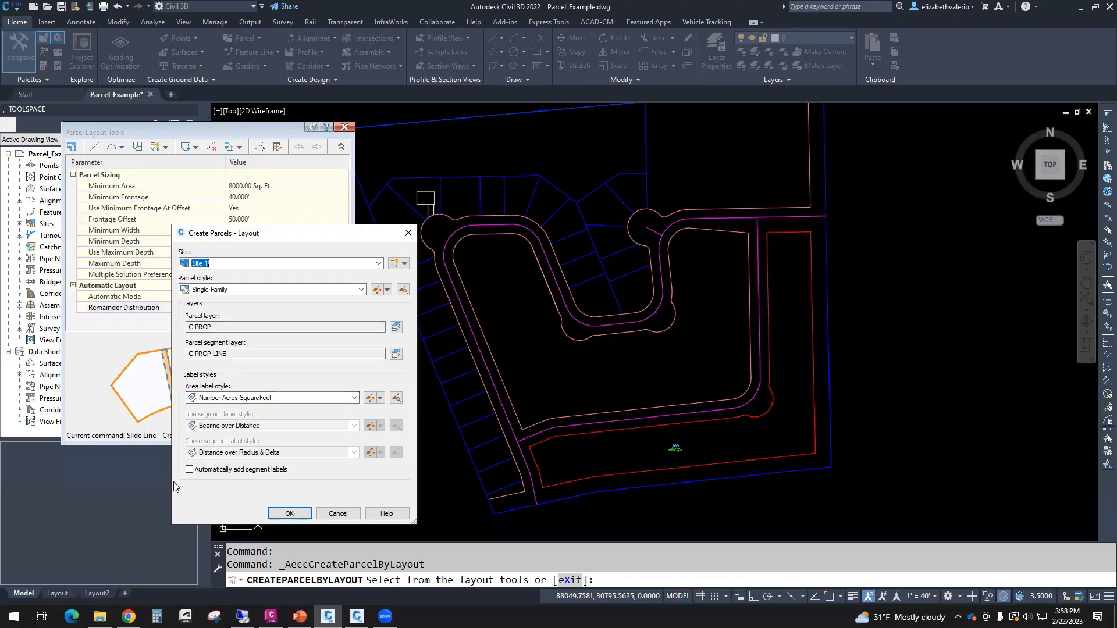
pyautogui.click(289, 514)
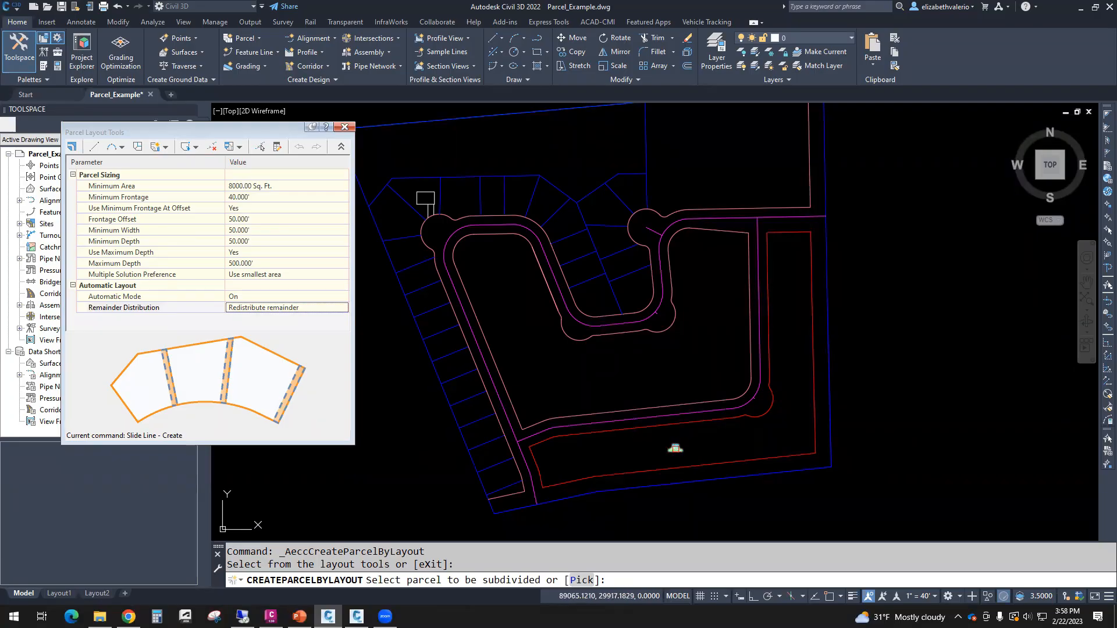
# - Choose the L-shaped parcel for subdivision and define its frontage along the street from the southwest endpoint to the north endpoint
pyautogui.click(675, 448)
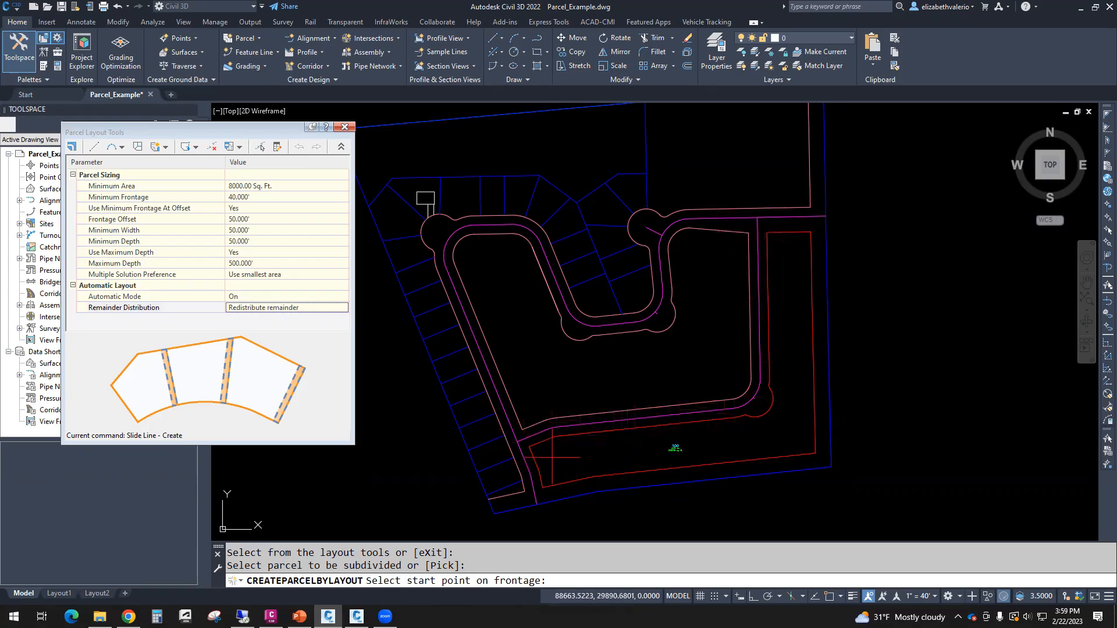
pyautogui.write('end')
pyautogui.press('Return')
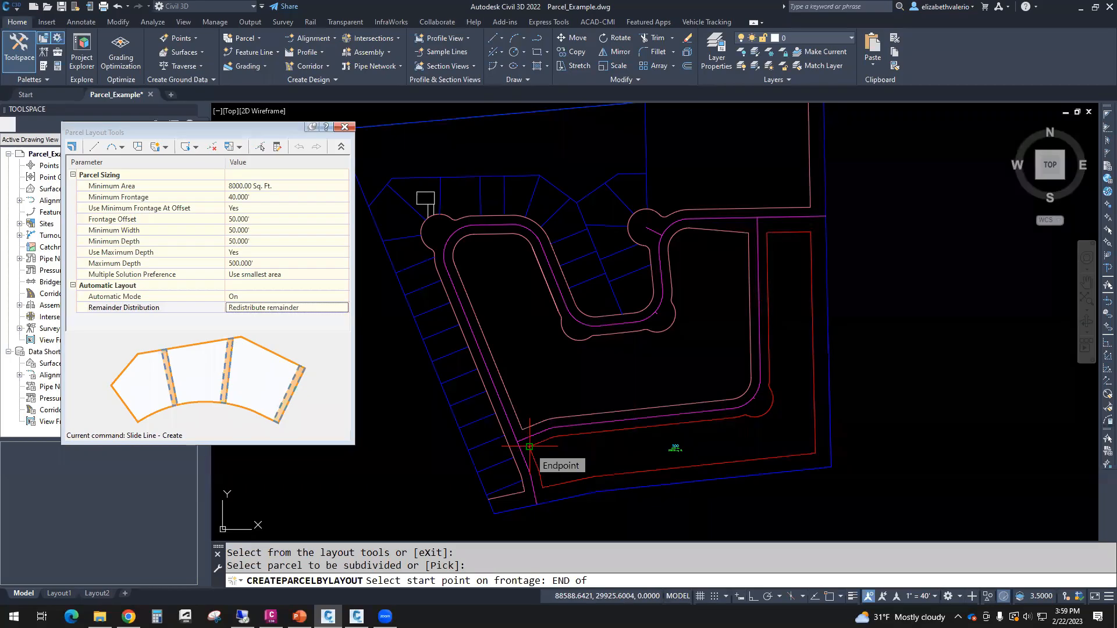
pyautogui.click(529, 447)
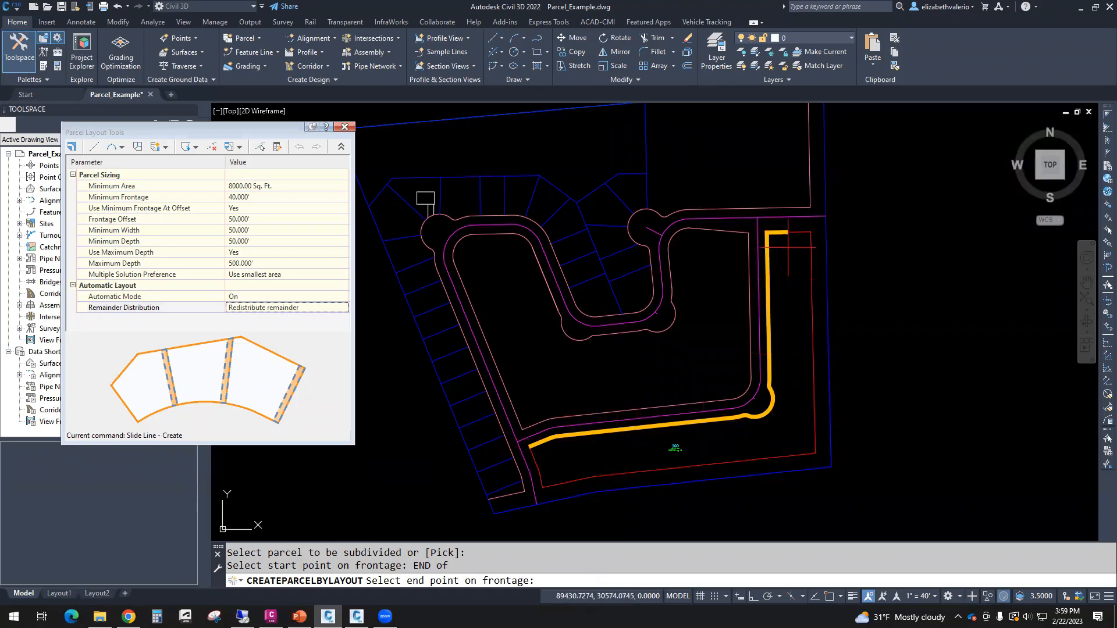
pyautogui.write('END')
pyautogui.press('Return')
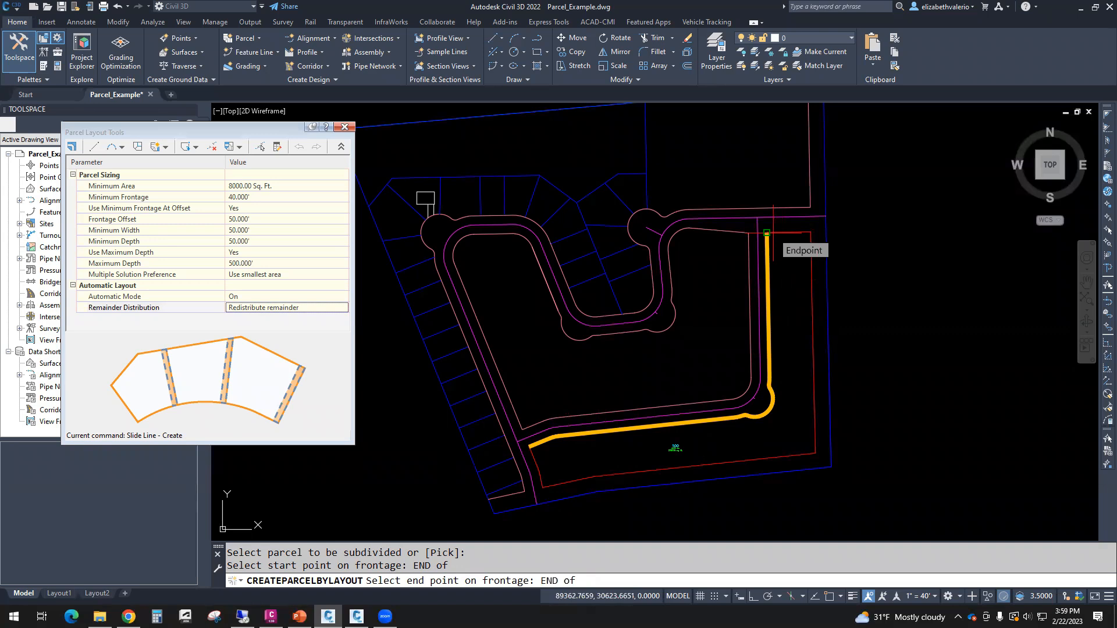
pyautogui.click(768, 232)
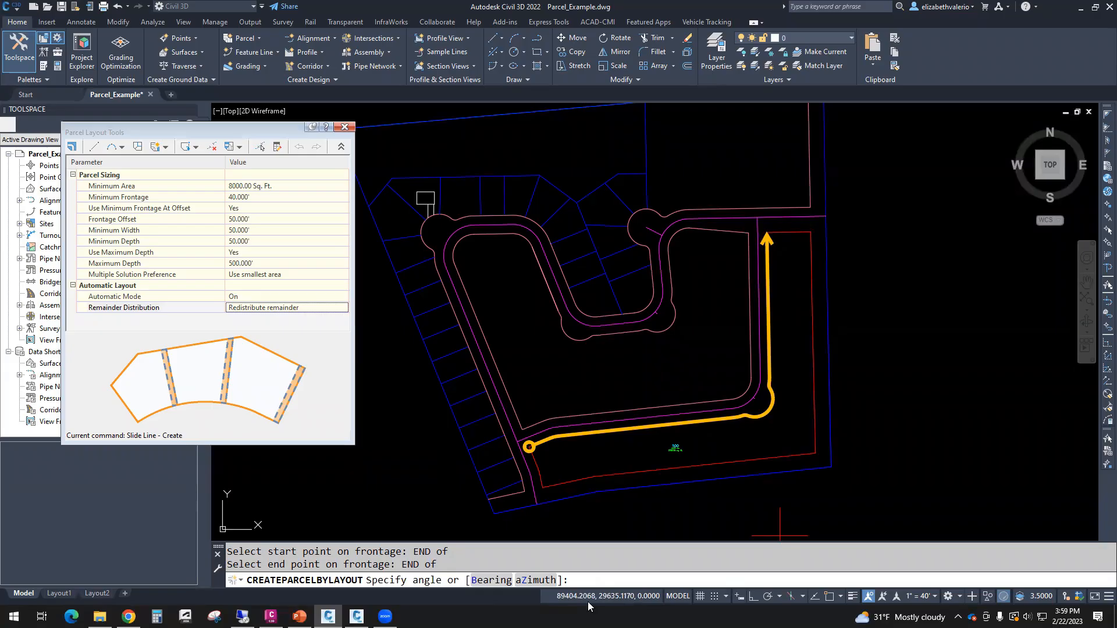
# - Set the lot line angle to 90 degrees, accept the resulting subdivision and exit the parcel layout tools
pyautogui.write('90')
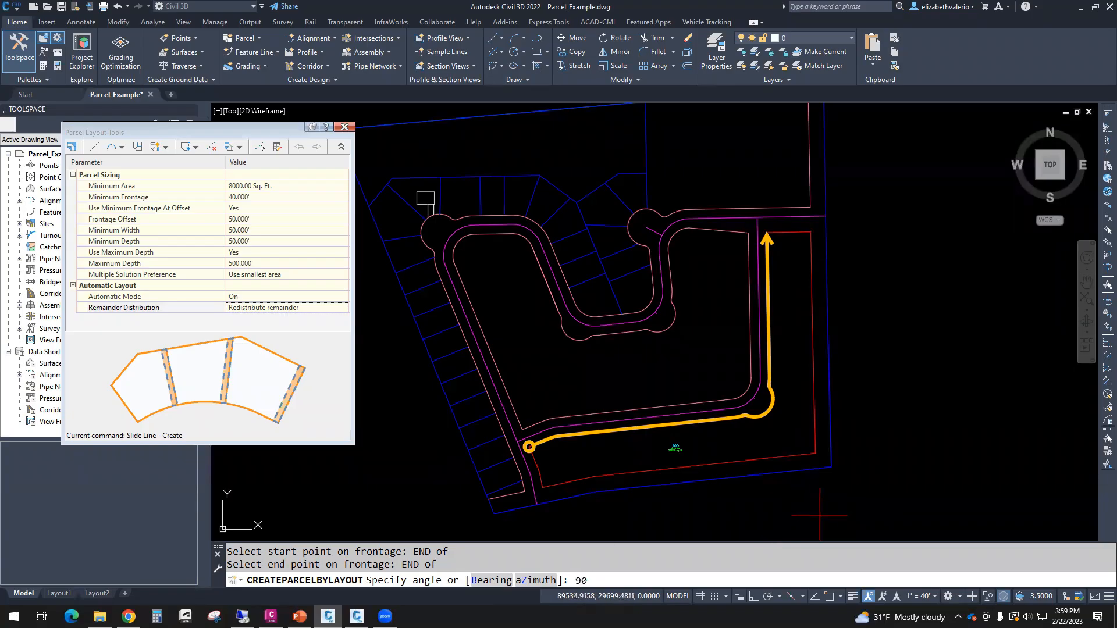
pyautogui.press('Return')
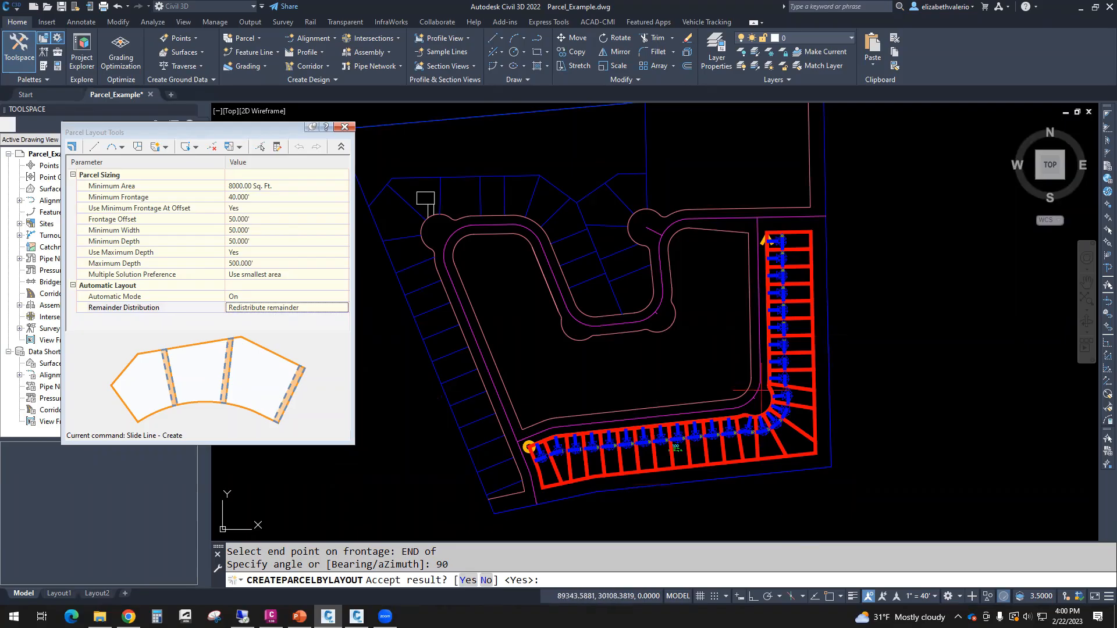
pyautogui.click(468, 581)
pyautogui.rightClick(917, 448)
pyautogui.click(925, 435)
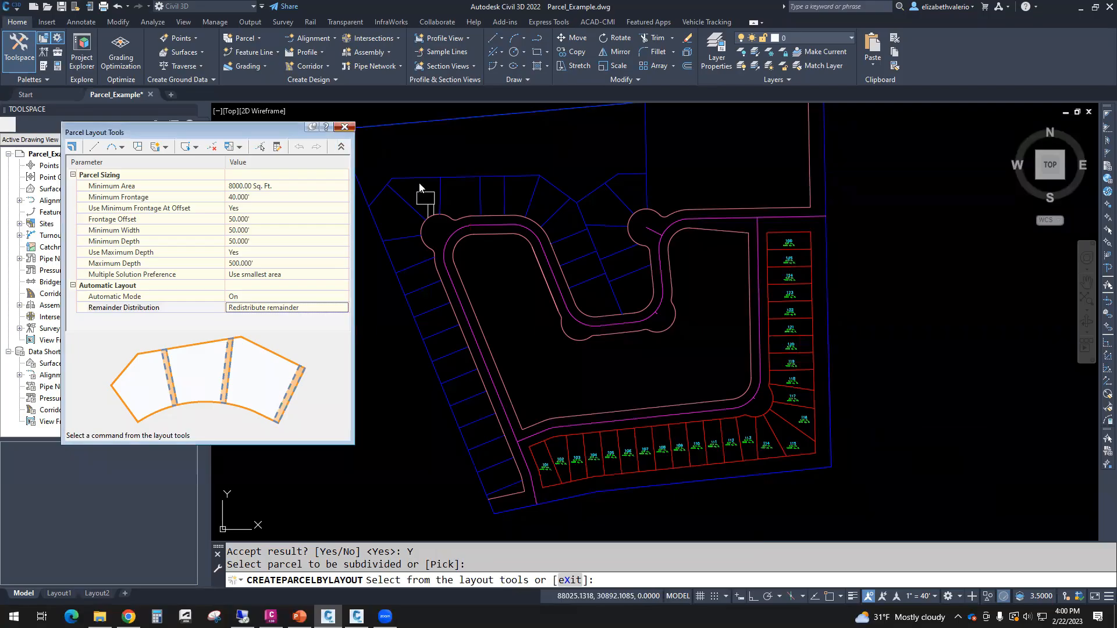
pyautogui.press('Escape')
# - Move the area label of corner parcel 115 closer to the street, toward the middle of the lot
pyautogui.scroll(4, 763, 468)
pyautogui.moveTo(764, 465)
pyautogui.mouseDown(button='middle')
pyautogui.moveTo(723, 444)
pyautogui.moveTo(867, 419)
pyautogui.moveTo(751, 434)
pyautogui.moveTo(712, 468)
pyautogui.moveTo(729, 189)
pyautogui.mouseUp(button='middle')
pyautogui.scroll(2, 781, 485)
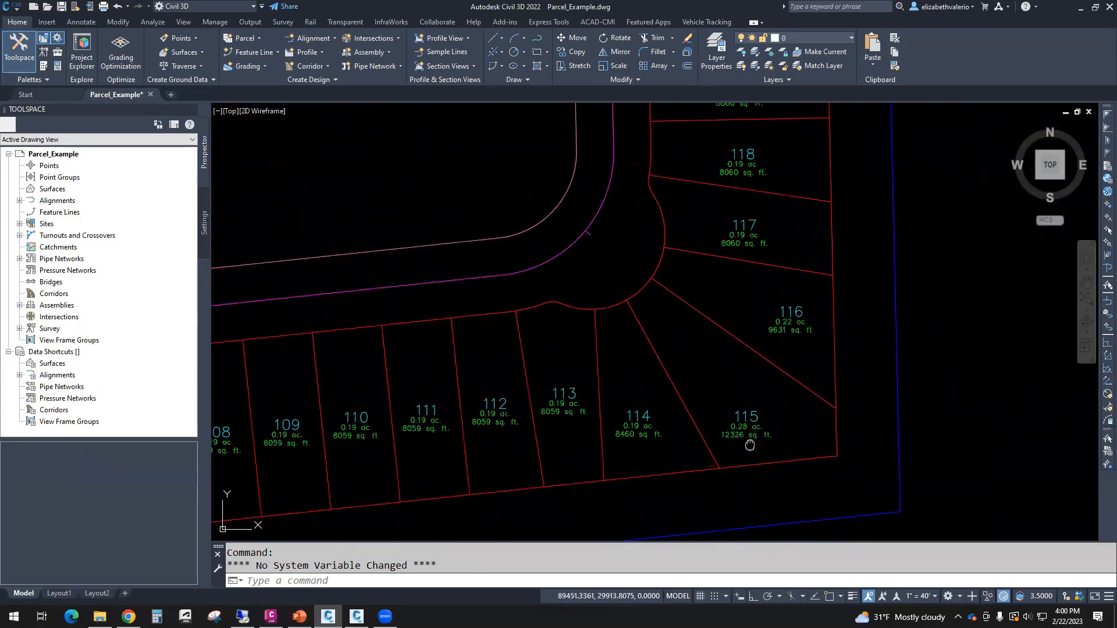
pyautogui.moveTo(750, 445); pyautogui.dragTo(717, 446, button='middle')
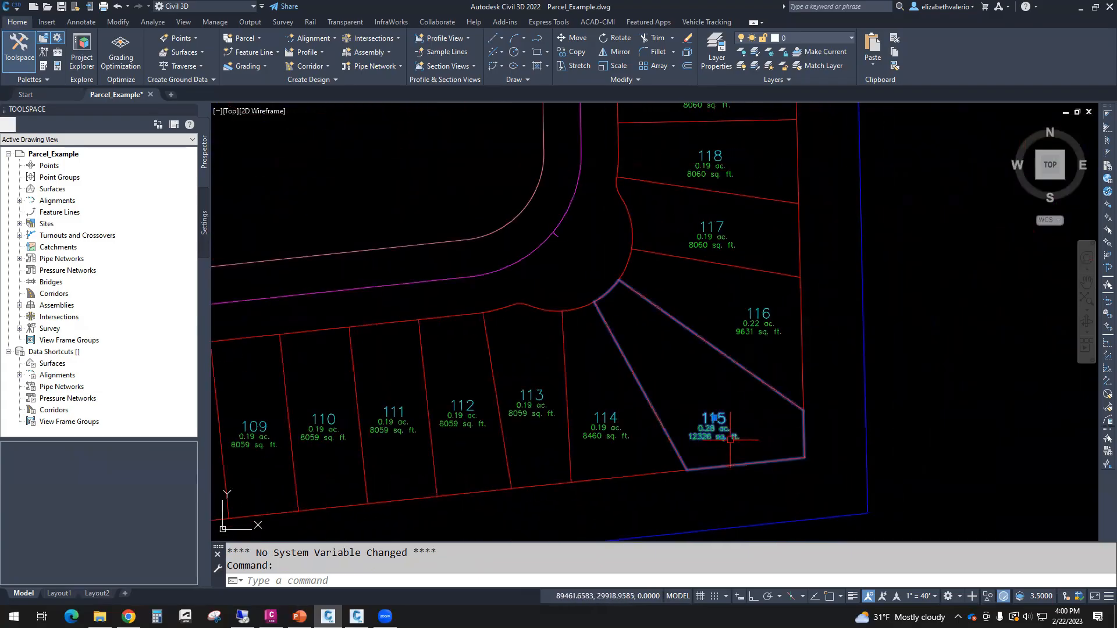
pyautogui.click(730, 439)
pyautogui.click(713, 418)
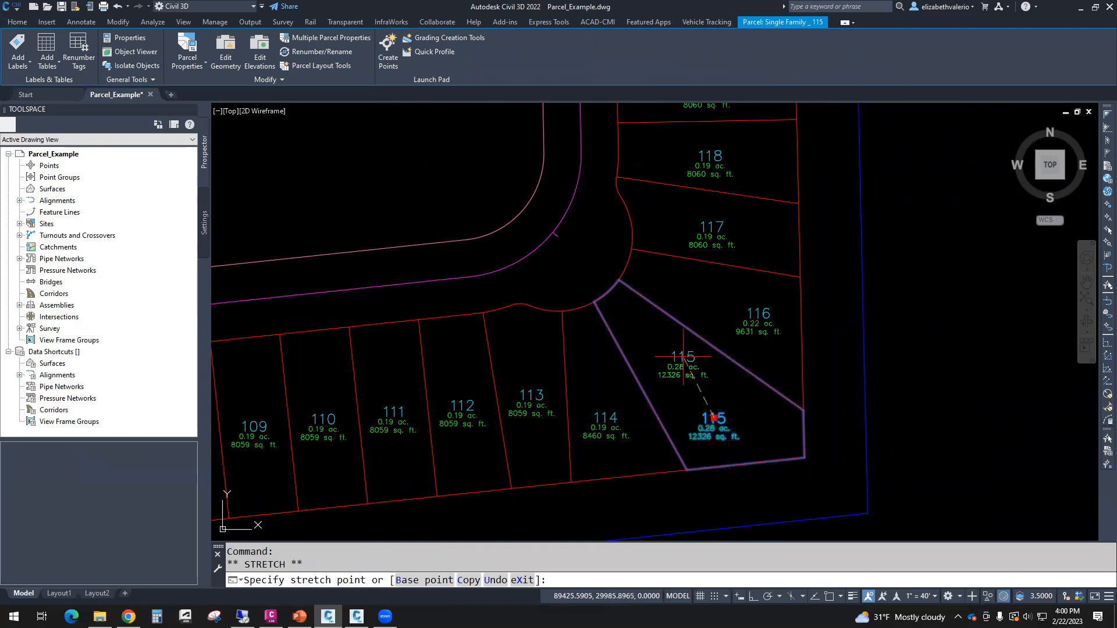
pyautogui.click(689, 370)
# - Reposition the area labels of parcels 116 and 114 closer to the street within their lots, and clear the selection
pyautogui.click(756, 322)
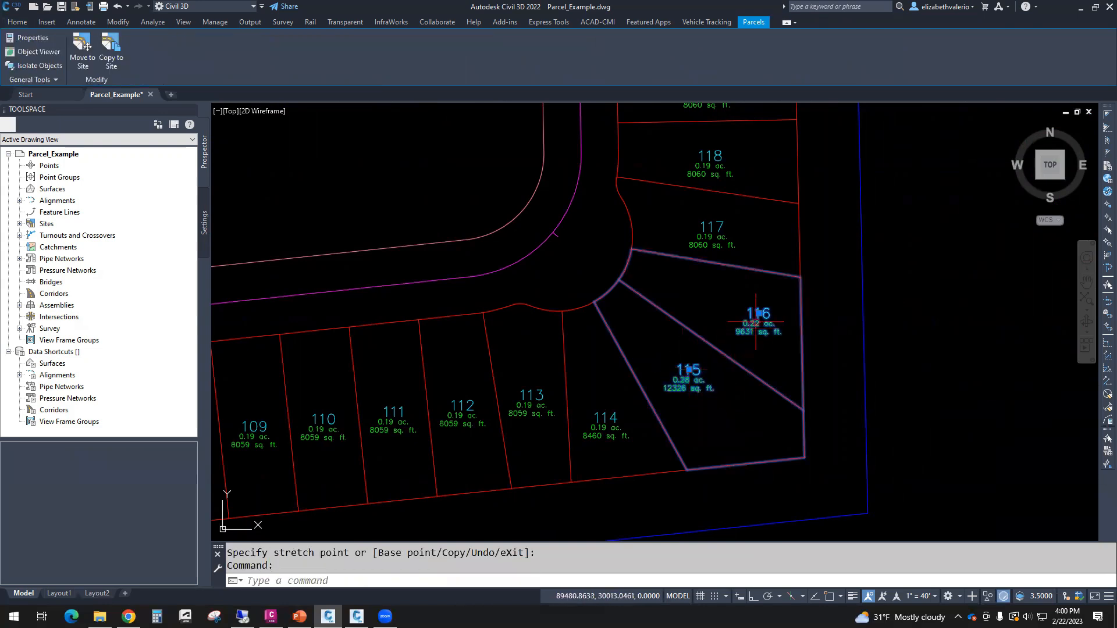
pyautogui.click(759, 313)
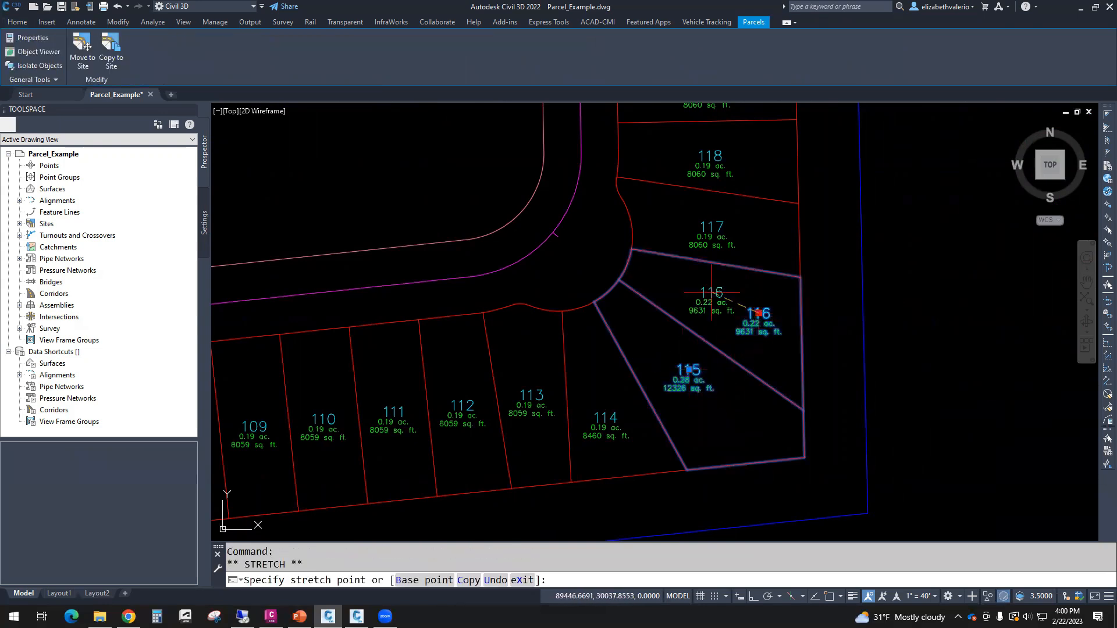
pyautogui.click(595, 417)
pyautogui.click(608, 417)
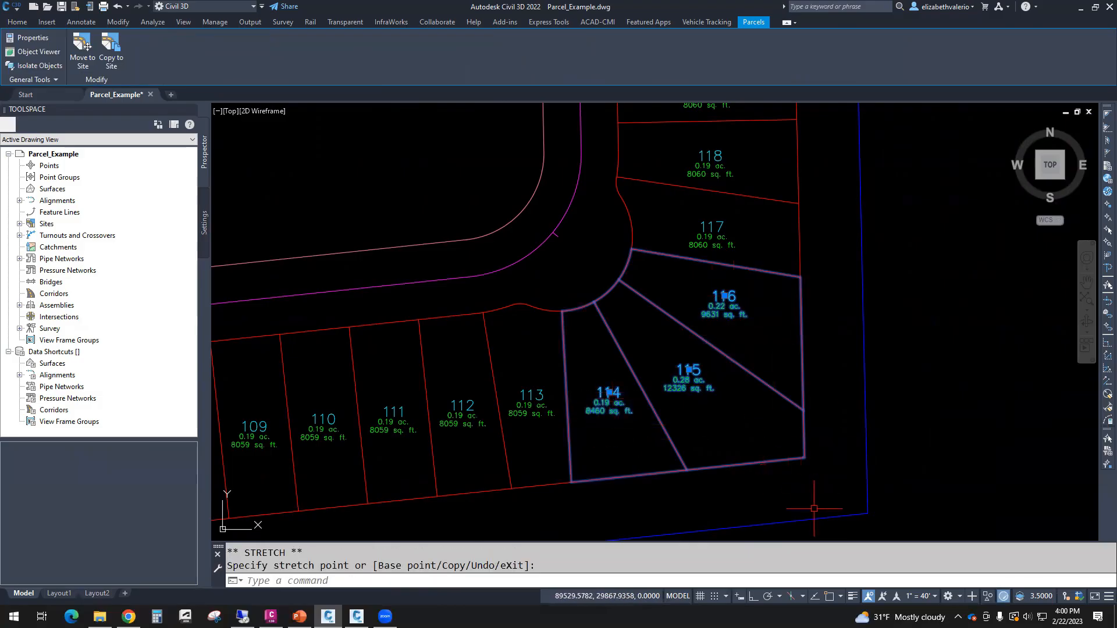
pyautogui.press('Escape')
pyautogui.press('Escape')
pyautogui.scroll(-2, 815, 508)
pyautogui.moveTo(817, 507); pyautogui.dragTo(871, 477, button='middle')
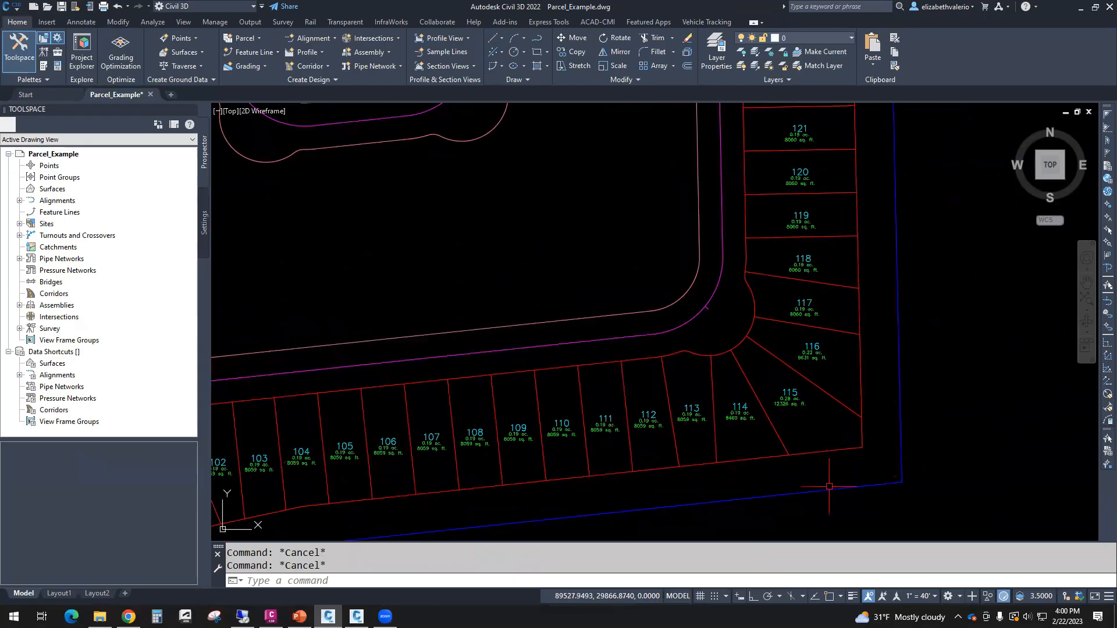
pyautogui.moveTo(804, 494); pyautogui.dragTo(828, 481, button='middle')
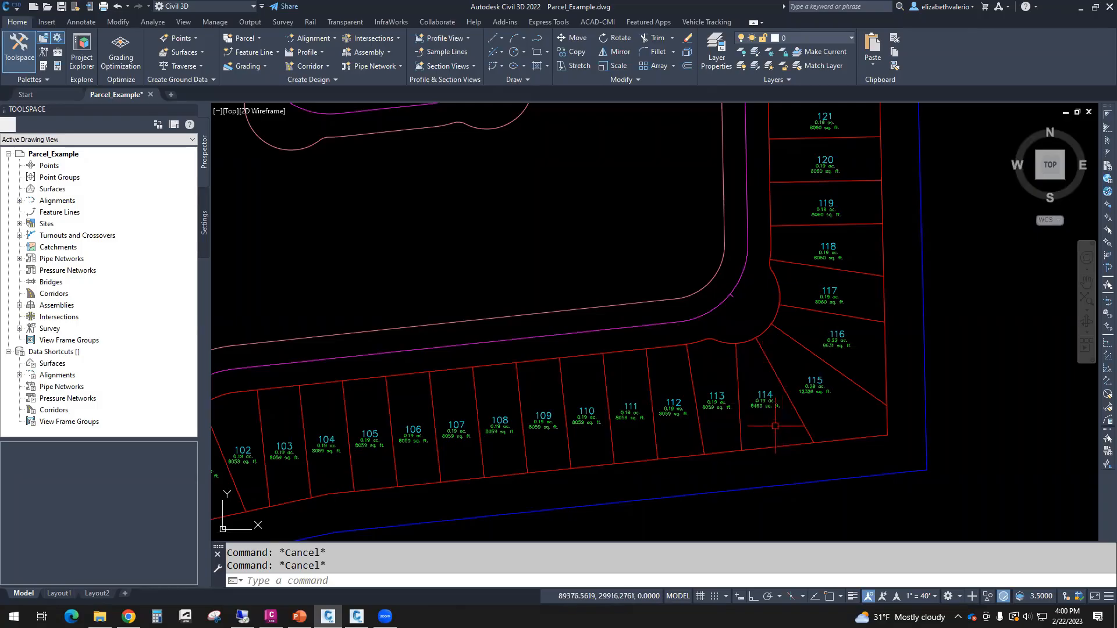
pyautogui.click(738, 380)
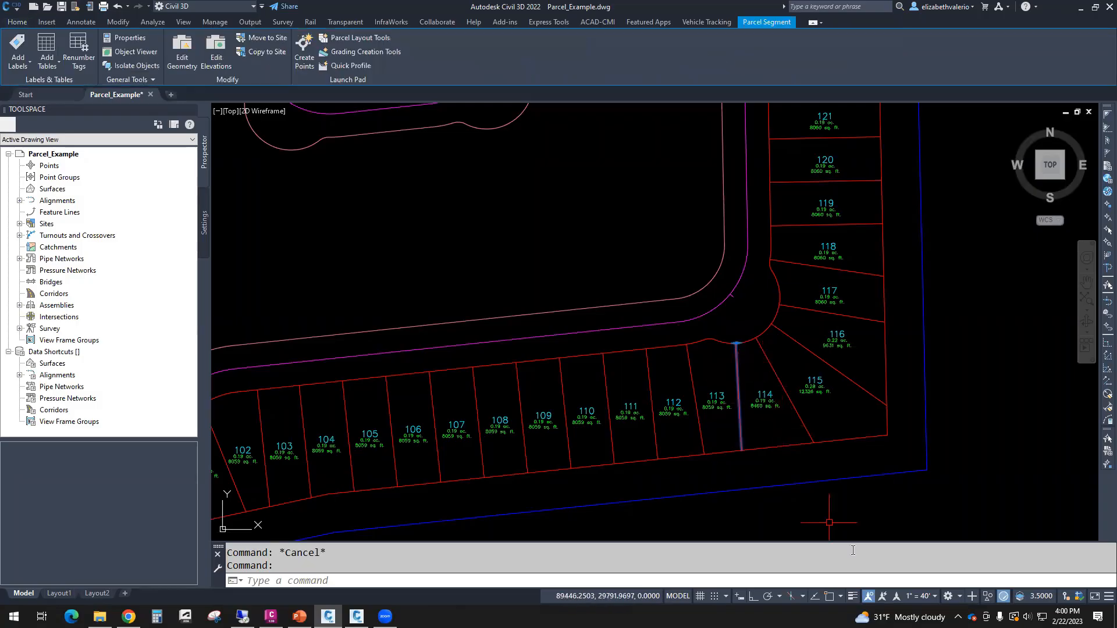
pyautogui.scroll(2, 803, 464)
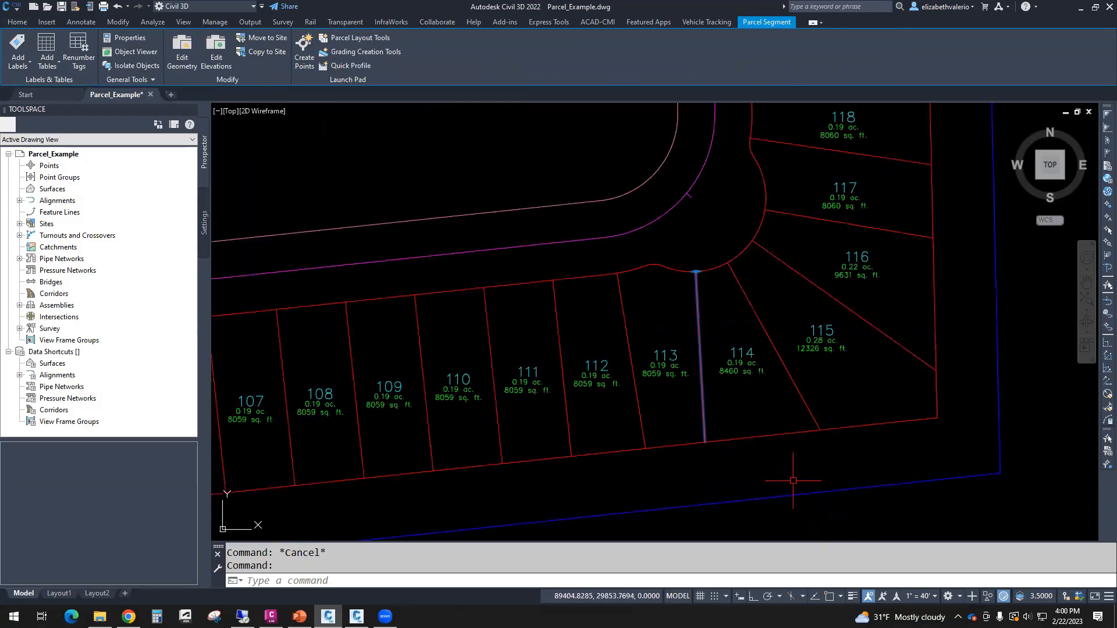
pyautogui.click(696, 271)
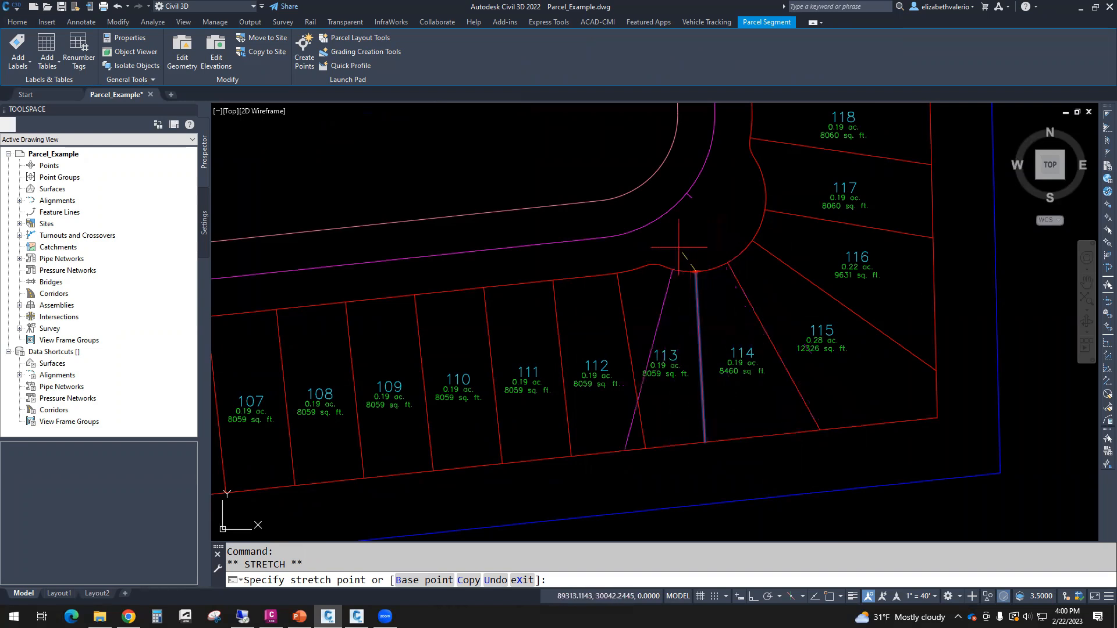
pyautogui.press('Escape')
pyautogui.press('Escape')
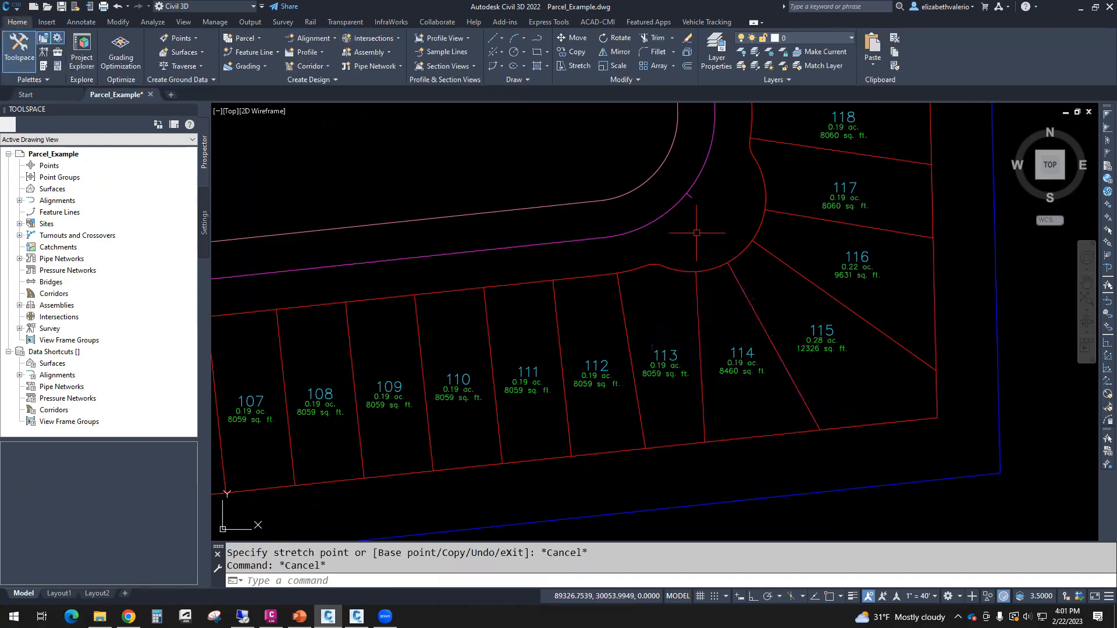
# - Delete the lot line between parcels 113 and 114
pyautogui.click(711, 350)
pyautogui.click(693, 334)
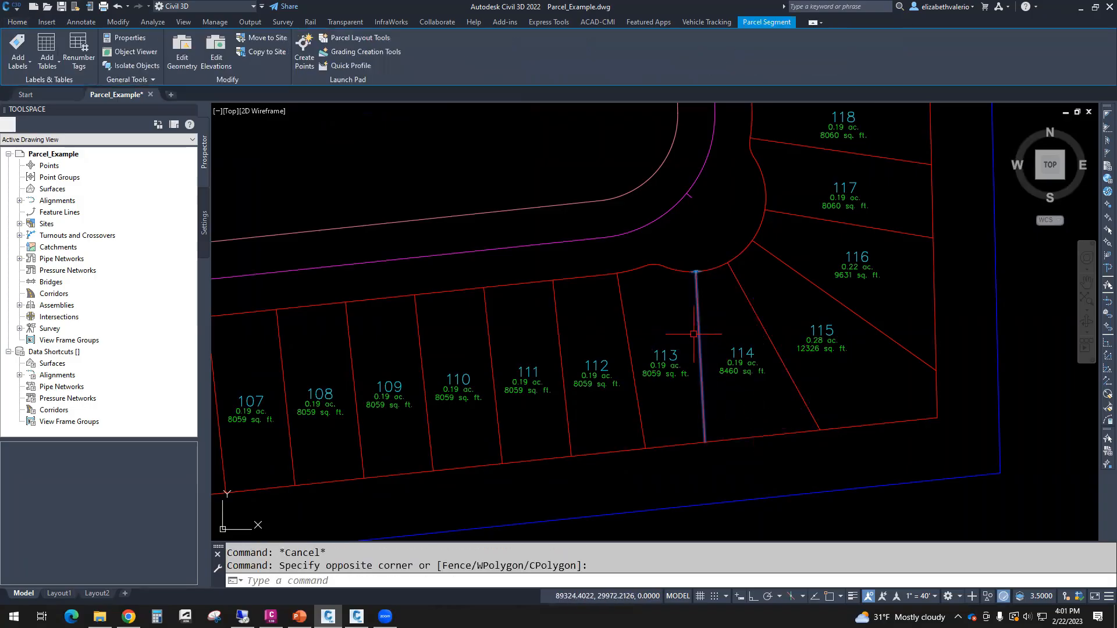
pyautogui.press('Delete')
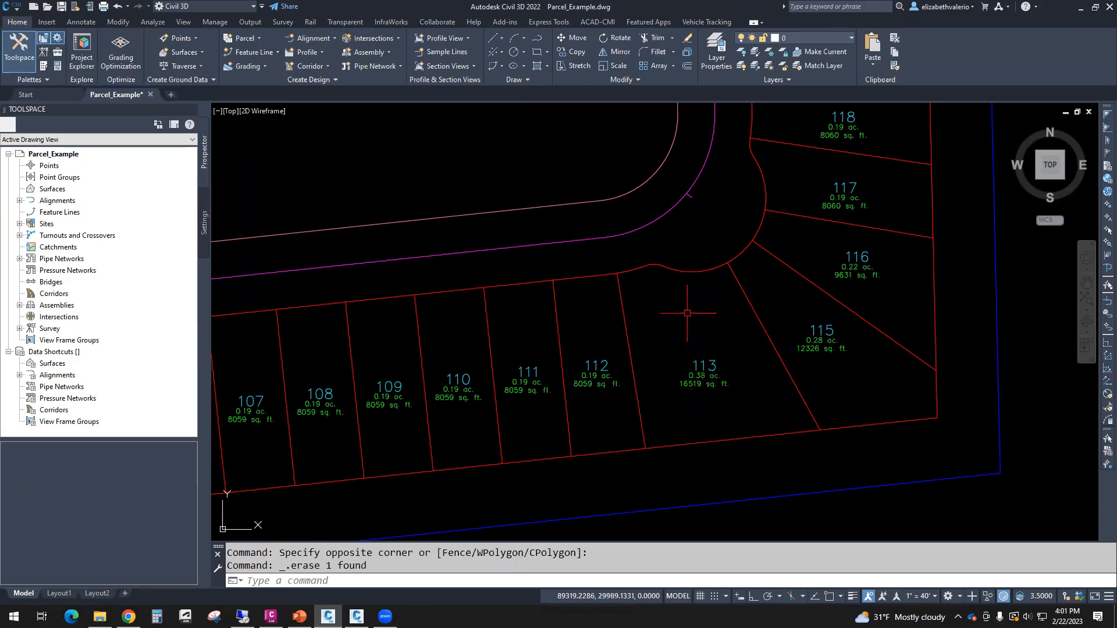
# - Start a two-point fixed parcel line with the parcel creation tools, using Site 1, the Single Family style and Number-Acres-SquareFeet area labels
pyautogui.scroll(-3, 785, 372)
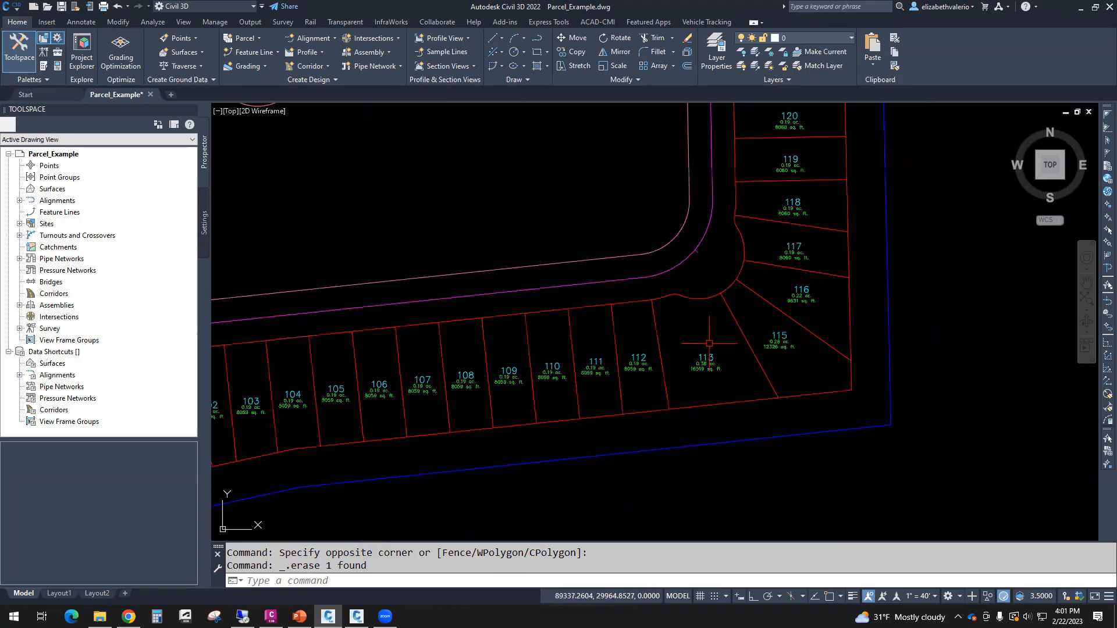
pyautogui.click(256, 38)
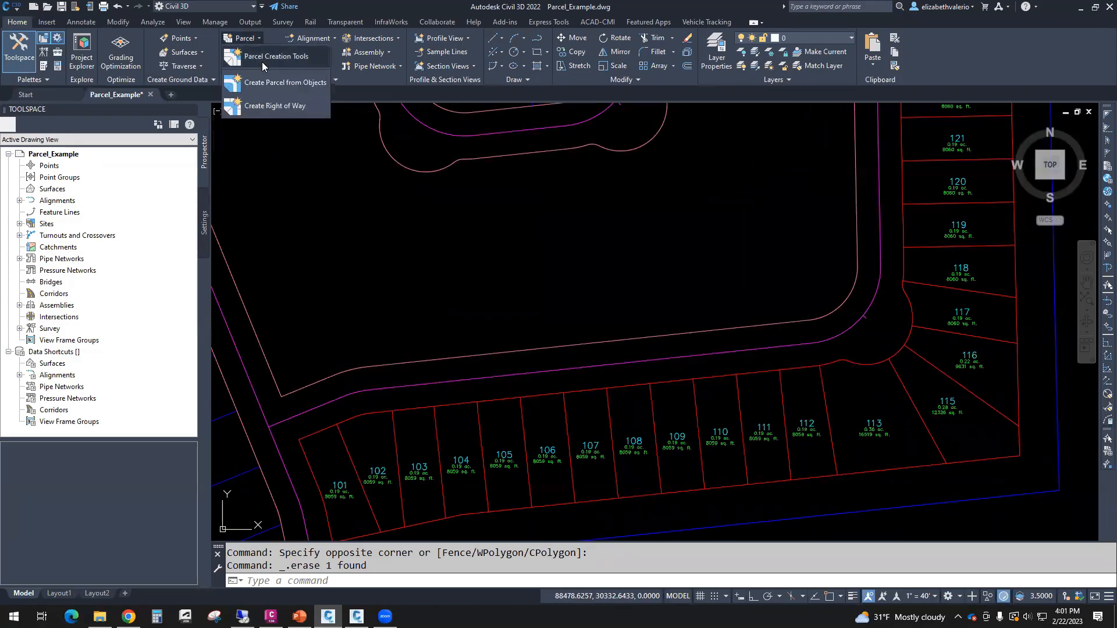
pyautogui.click(262, 62)
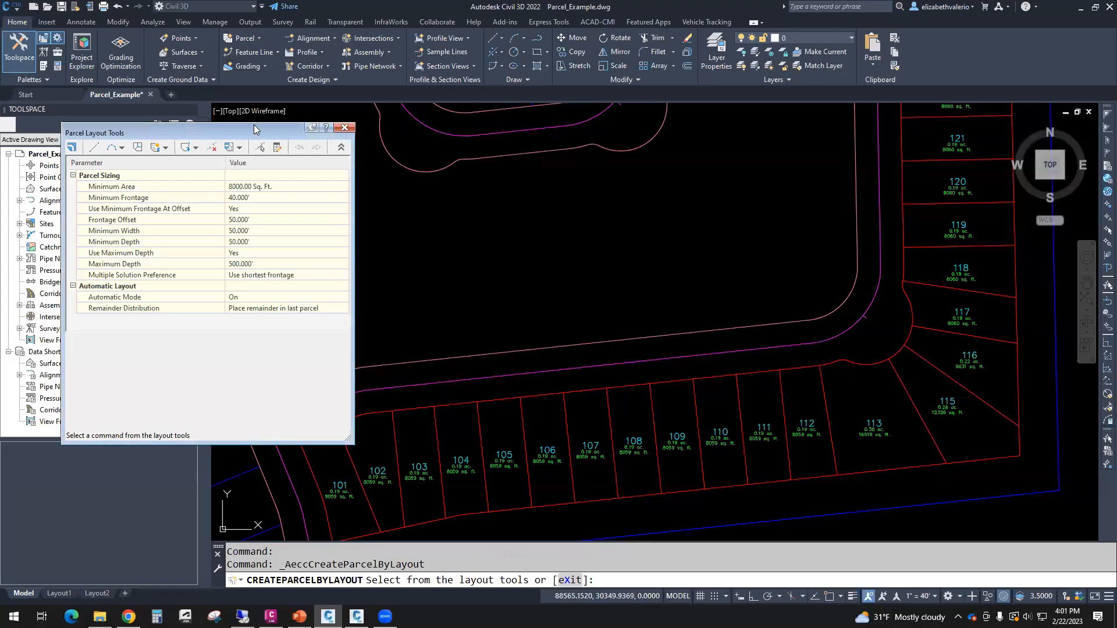
pyautogui.moveTo(253, 126); pyautogui.dragTo(320, 161)
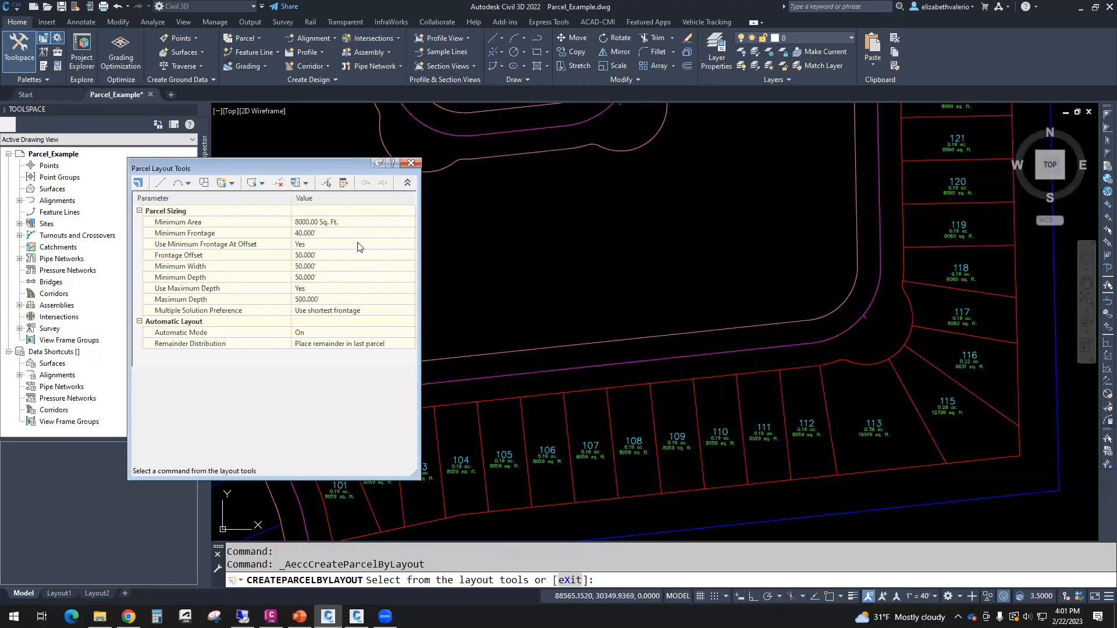
pyautogui.click(407, 184)
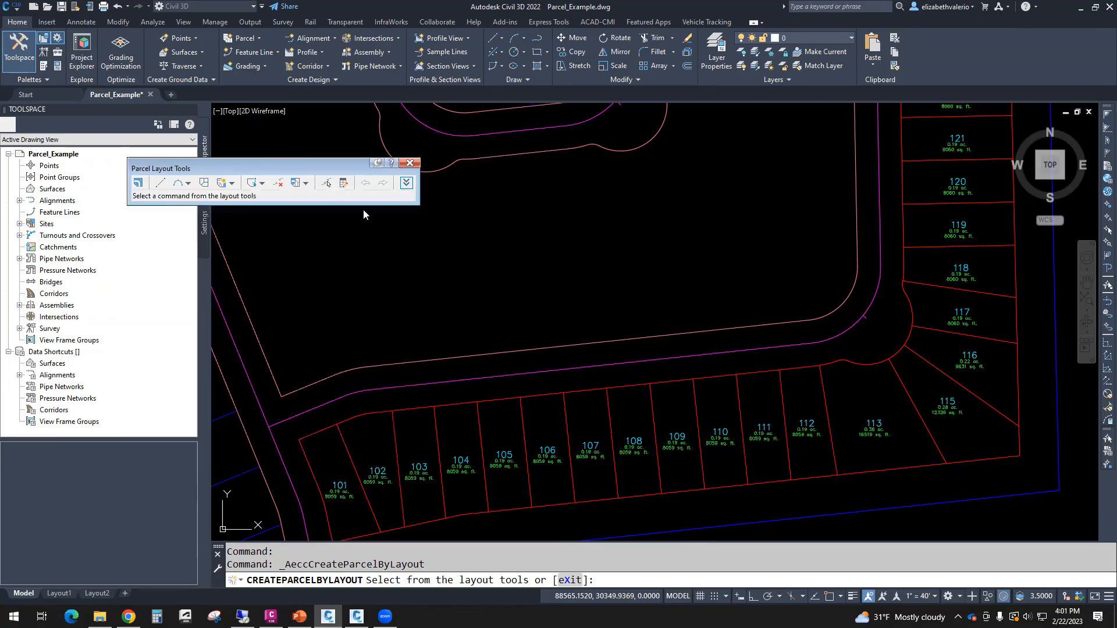
pyautogui.click(161, 185)
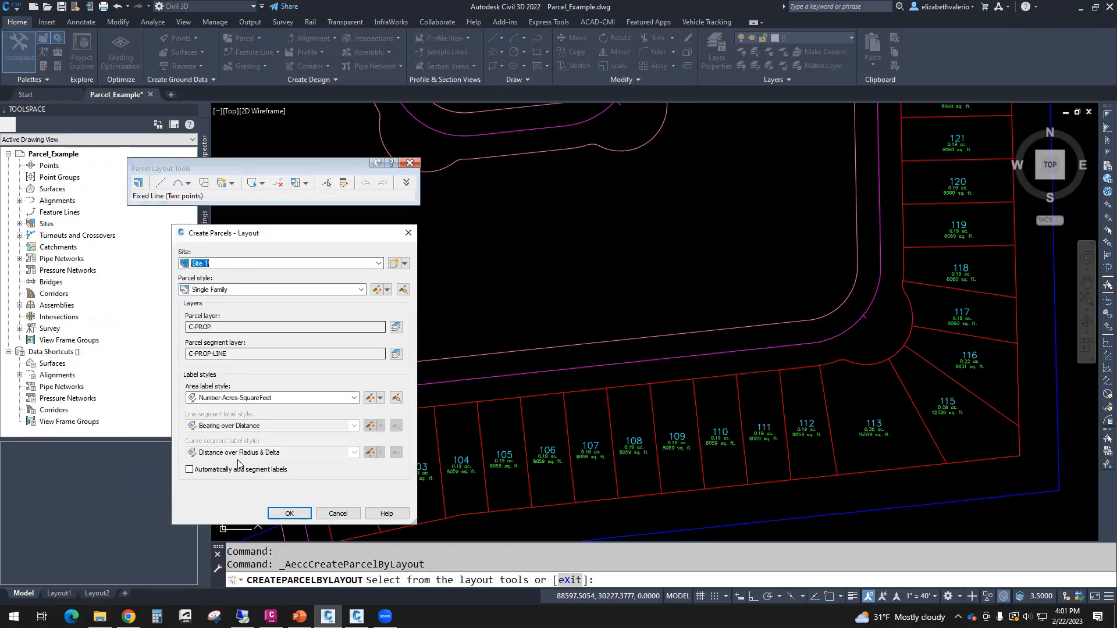
pyautogui.click(289, 513)
# - Divide parcel 113 with a fixed line from its curved street frontage to its rear boundary, using nearest snaps, and exit the layout tools
pyautogui.scroll(3, 873, 407)
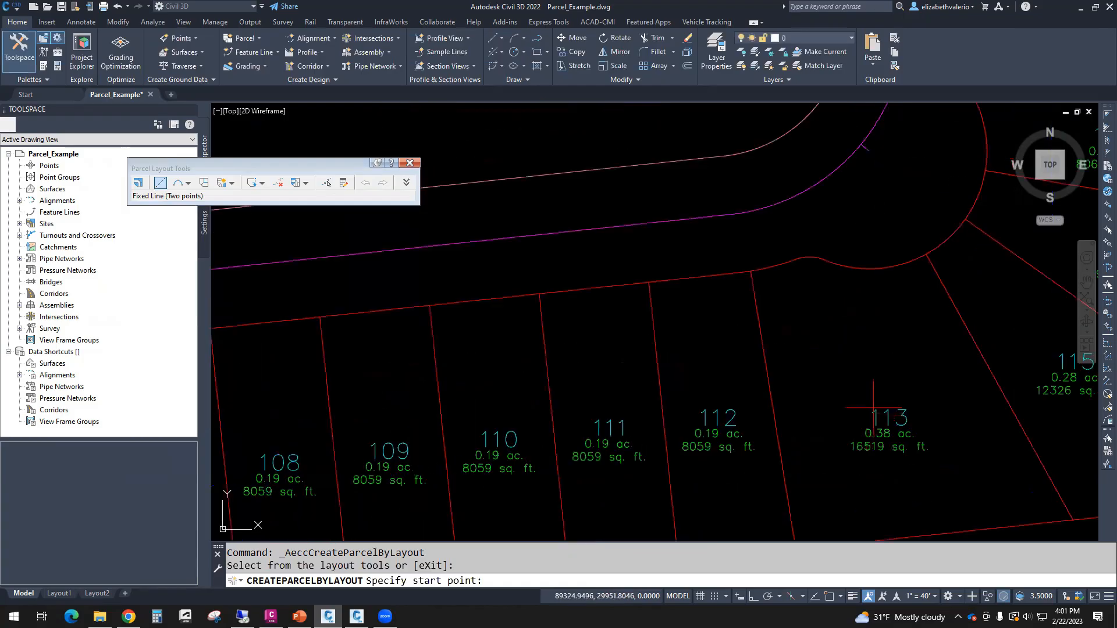
pyautogui.moveTo(873, 407); pyautogui.dragTo(657, 378, button='middle')
pyautogui.write('NEA')
pyautogui.press('Return')
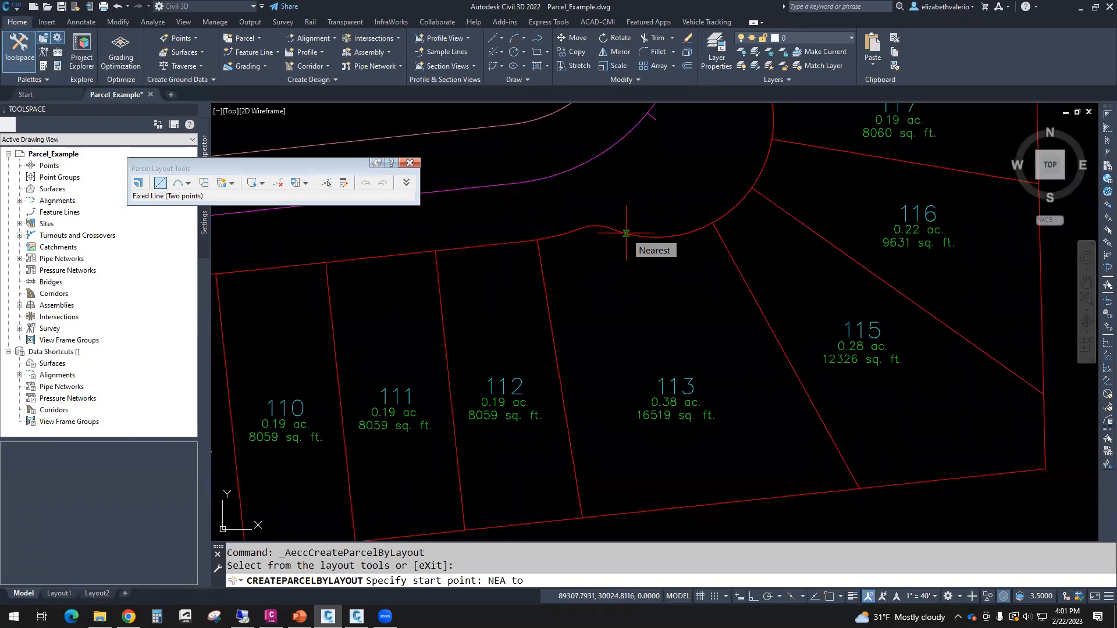
pyautogui.click(626, 233)
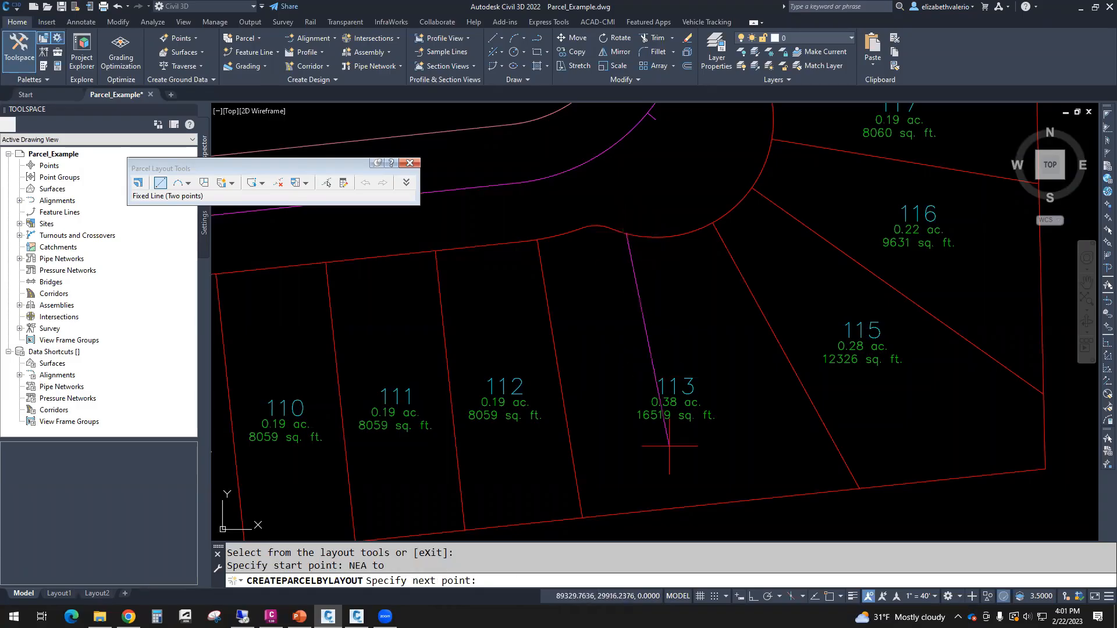
pyautogui.write('NEA')
pyautogui.press('Return')
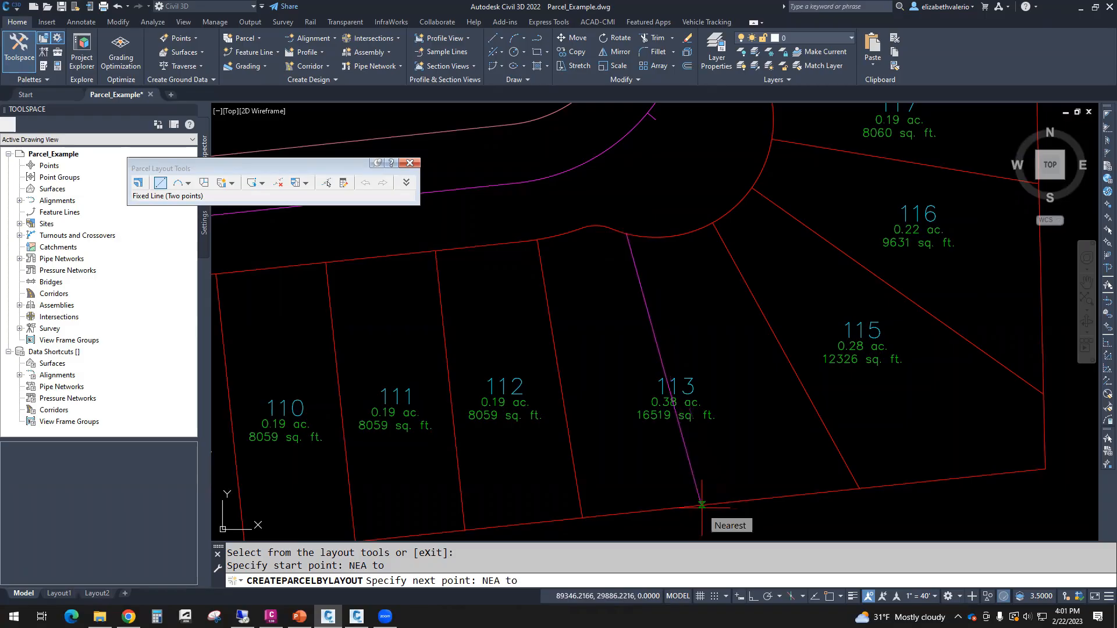
pyautogui.click(702, 505)
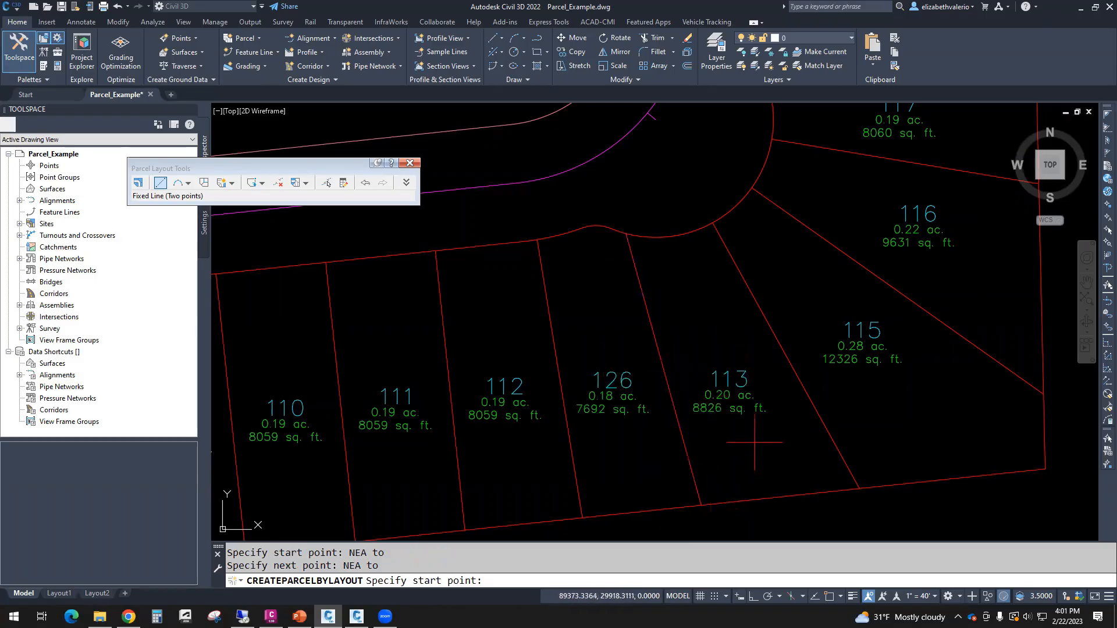
pyautogui.scroll(-3, 754, 442)
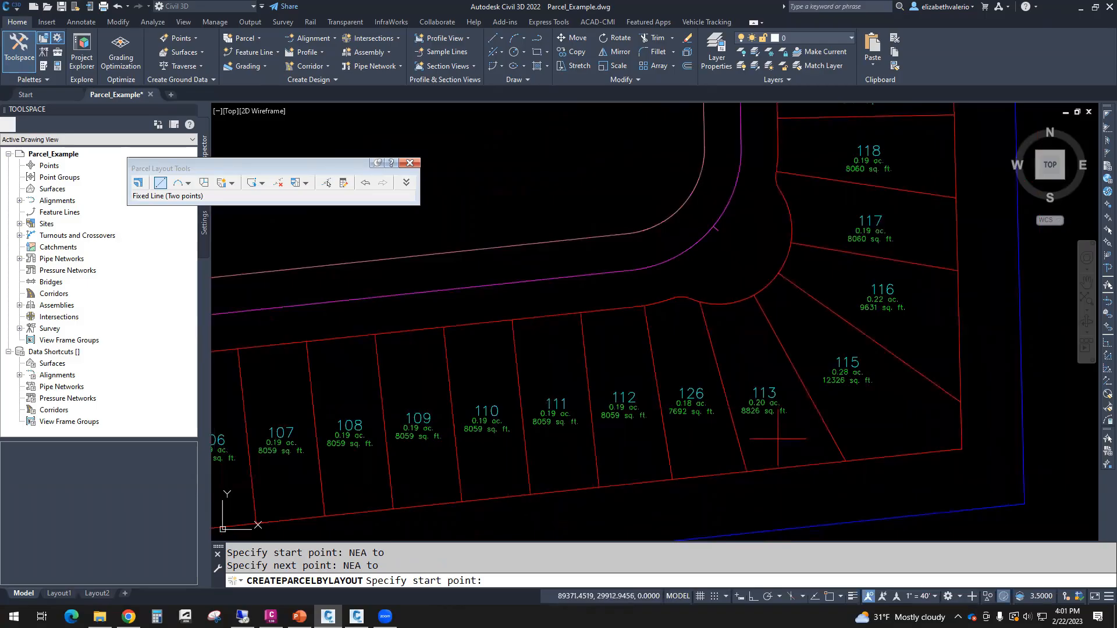
pyautogui.scroll(4, 693, 422)
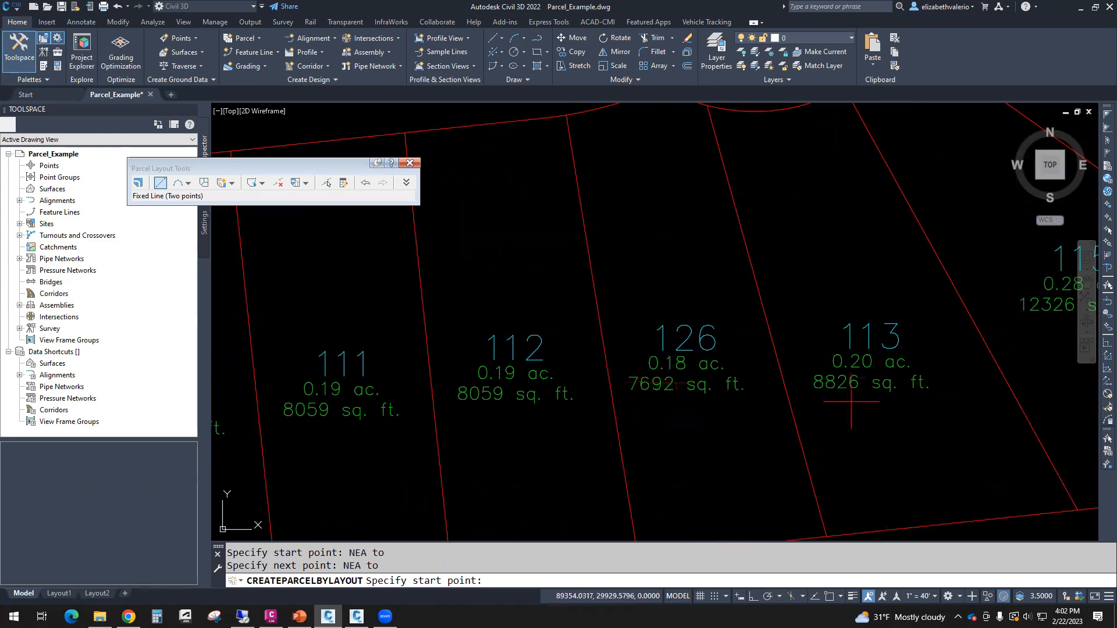
pyautogui.scroll(-2, 851, 401)
pyautogui.moveTo(852, 402); pyautogui.dragTo(747, 390, button='middle')
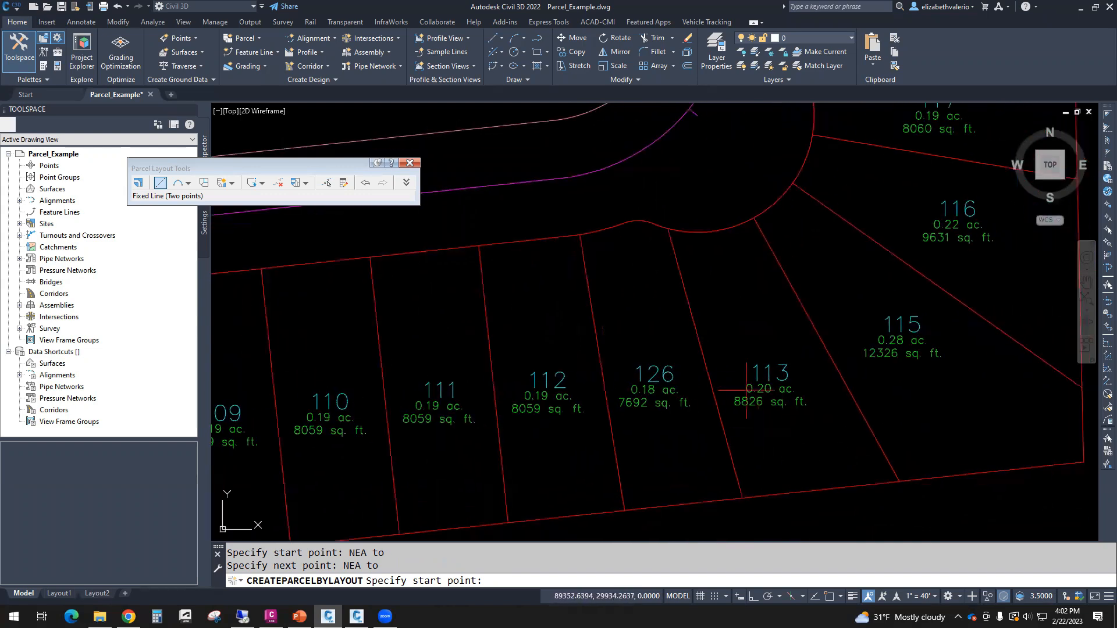
pyautogui.press('Escape')
pyautogui.press('Escape')
pyautogui.press('Escape')
# - Shift the street-side endpoint of the lot line between parcels 126 and 113 slightly east along the curved frontage, using a nearest snap
pyautogui.click(684, 327)
pyautogui.click(606, 333)
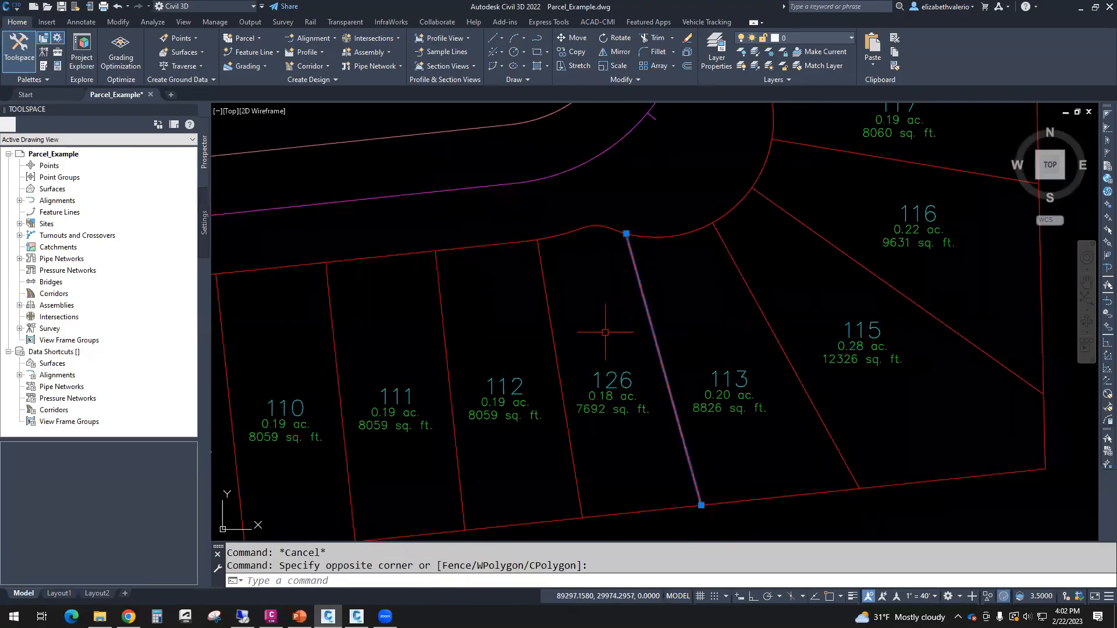
pyautogui.click(626, 234)
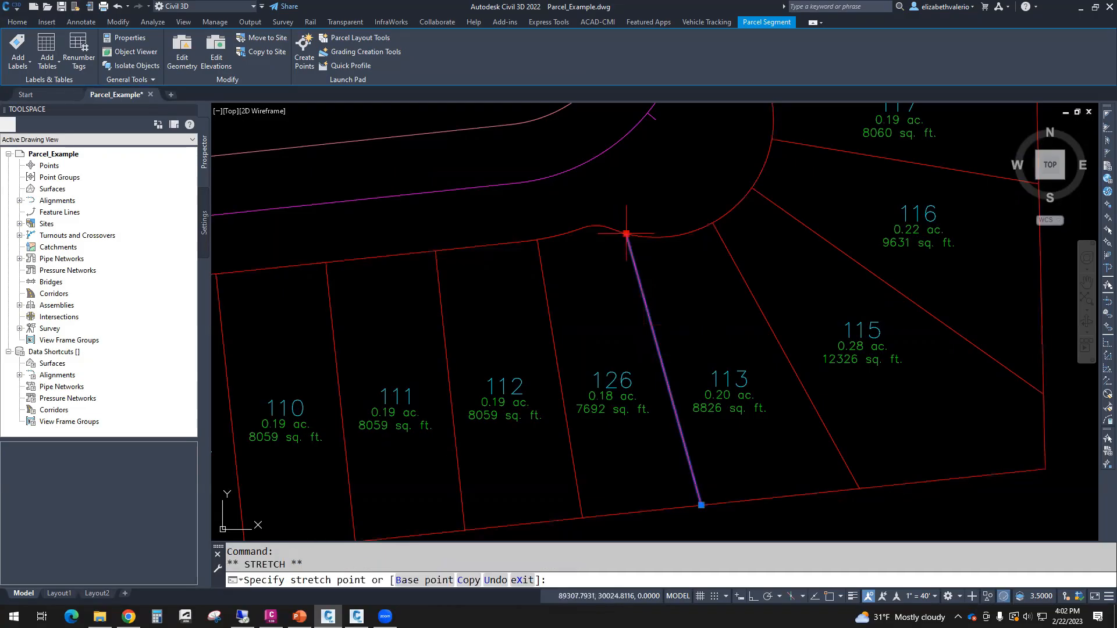
pyautogui.write('NEA')
pyautogui.press('Return')
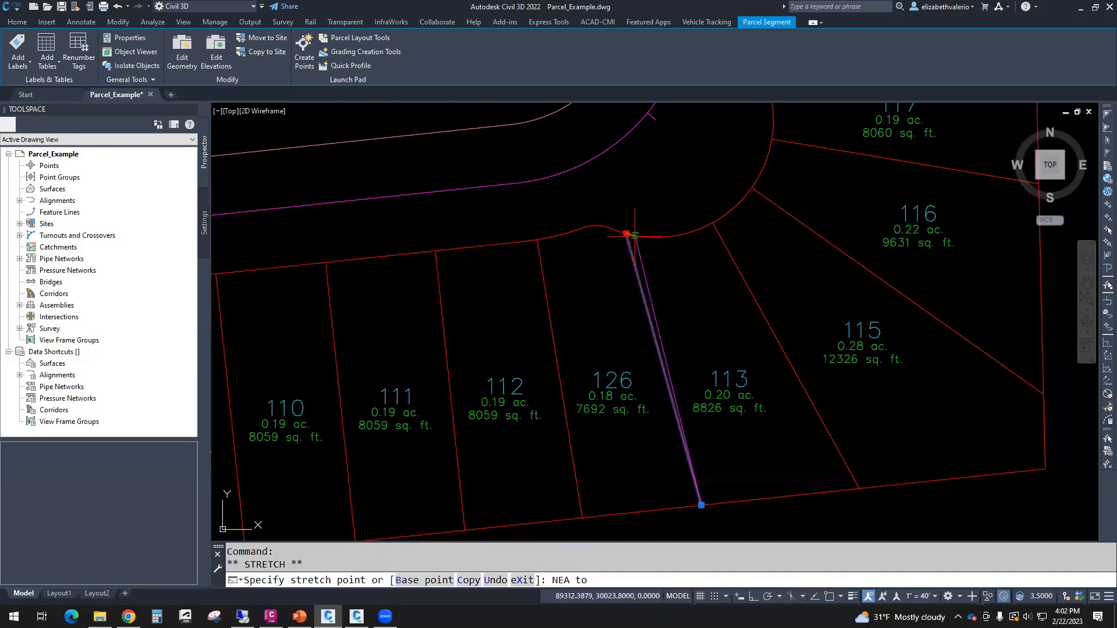
pyautogui.click(635, 235)
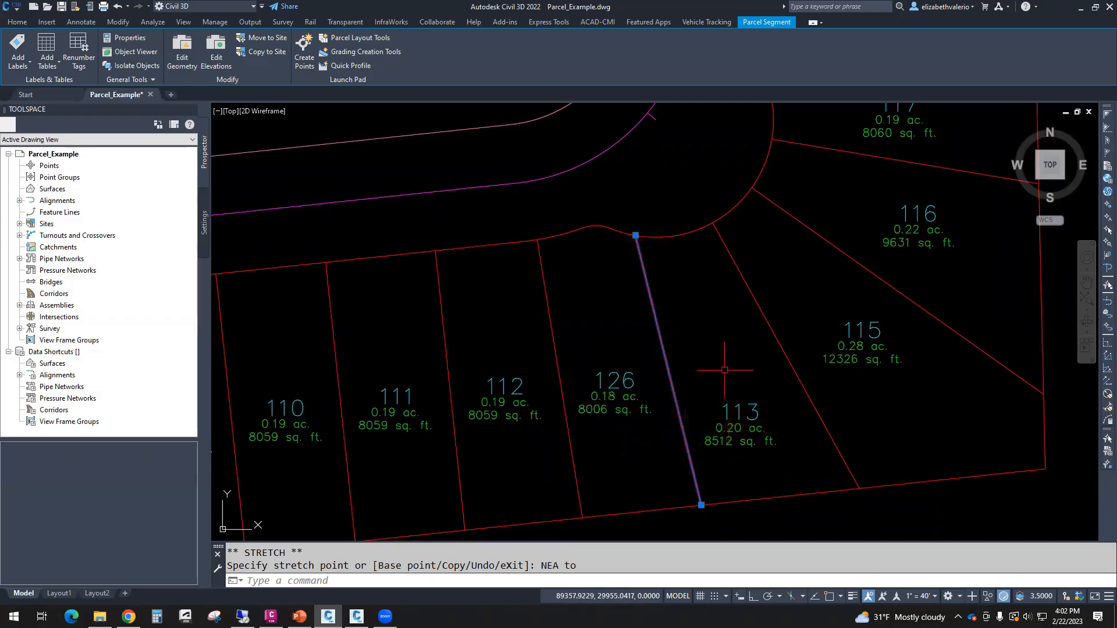
pyautogui.press('Escape')
pyautogui.press('Escape')
# - Move the area label of parcel 113 closer to the street within its lot and clear the selection
pyautogui.click(726, 403)
pyautogui.click(740, 412)
pyautogui.click(740, 412)
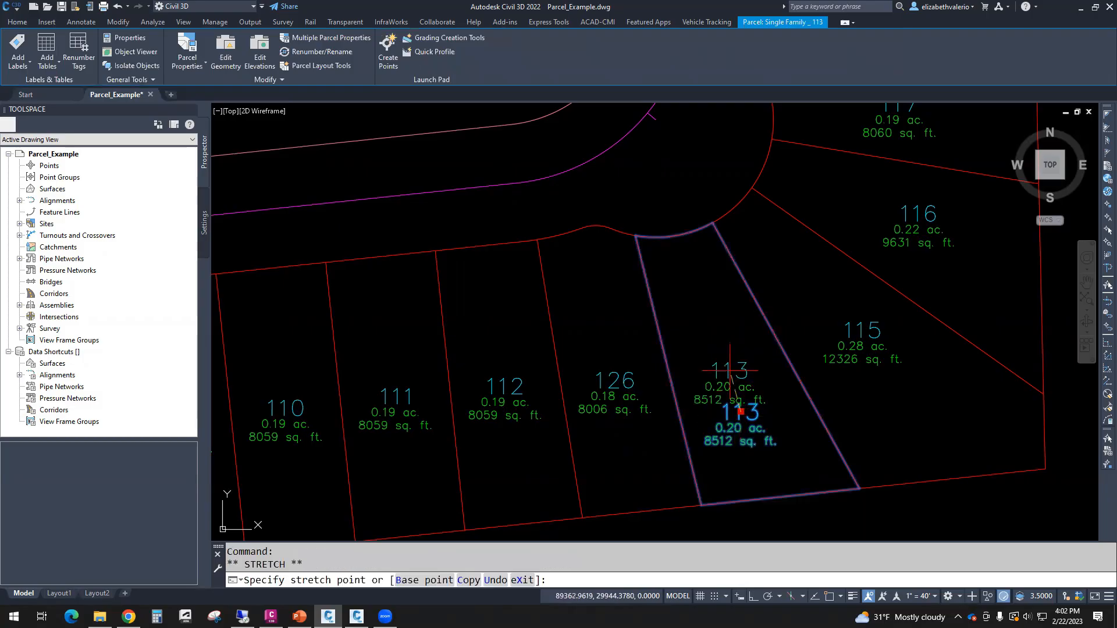
pyautogui.click(735, 366)
pyautogui.press('Escape')
pyautogui.press('Escape')
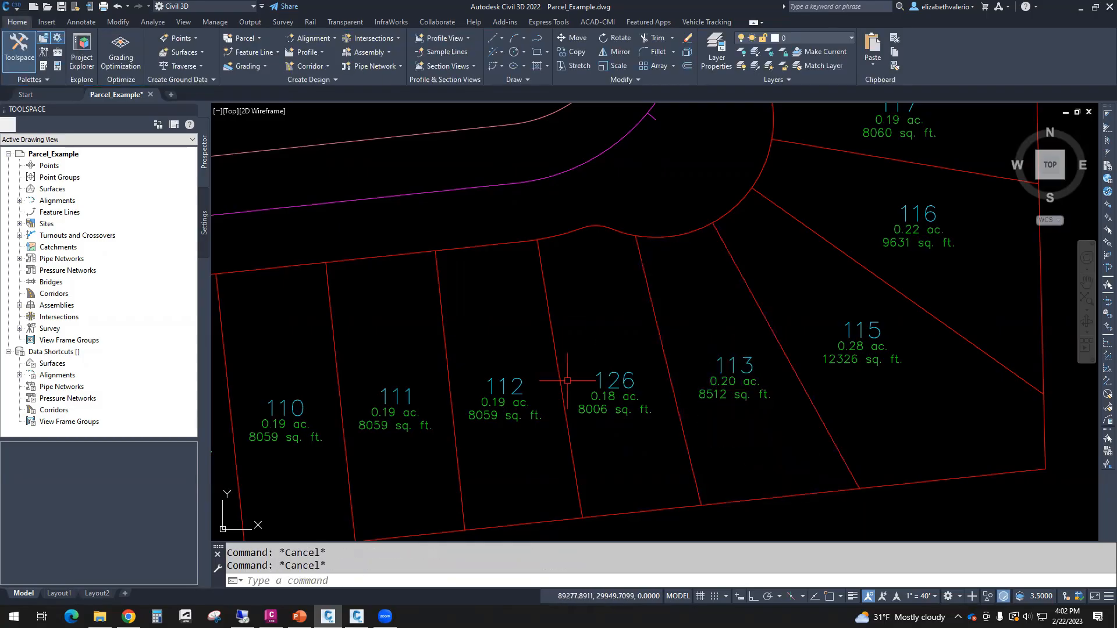
# - Save the drawing with the adjusted parcel layout
pyautogui.scroll(-4, 719, 433)
pyautogui.moveTo(722, 432); pyautogui.dragTo(845, 381, button='middle')
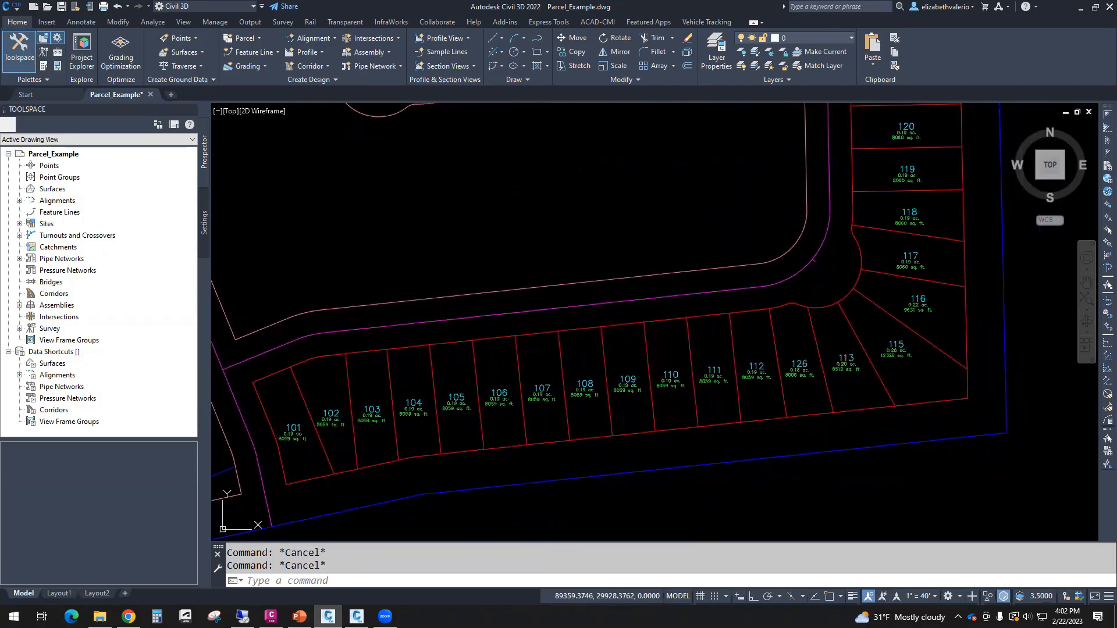
pyautogui.hotkey('ctrl', 's')
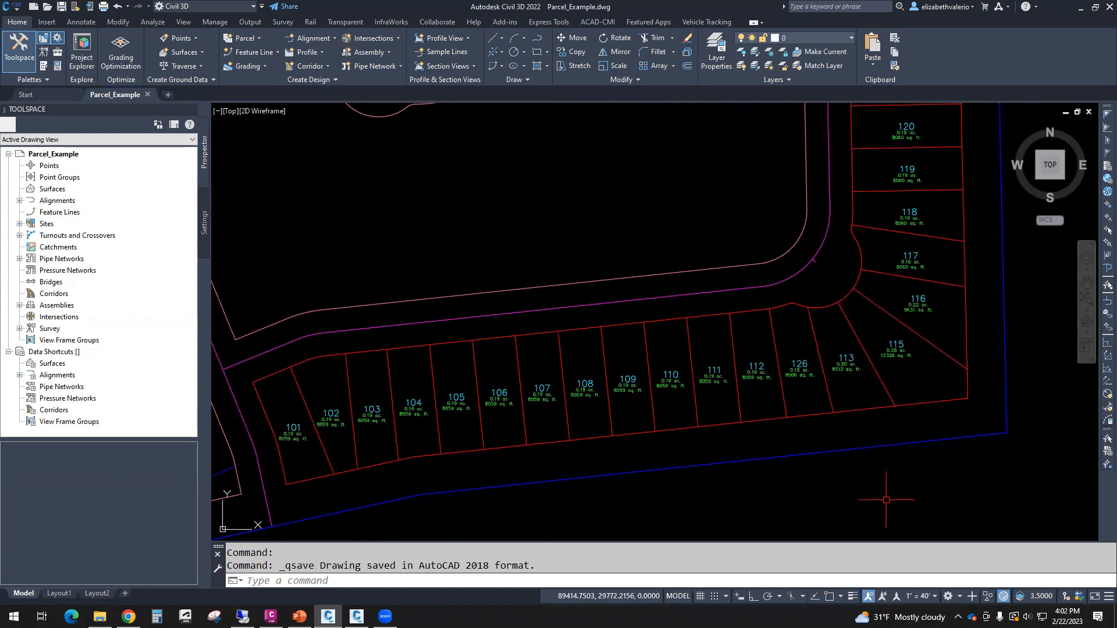
# - Set up renumbering of the Site 1 parcels with starting number 100 and increment value 1
pyautogui.scroll(6, 794, 368)
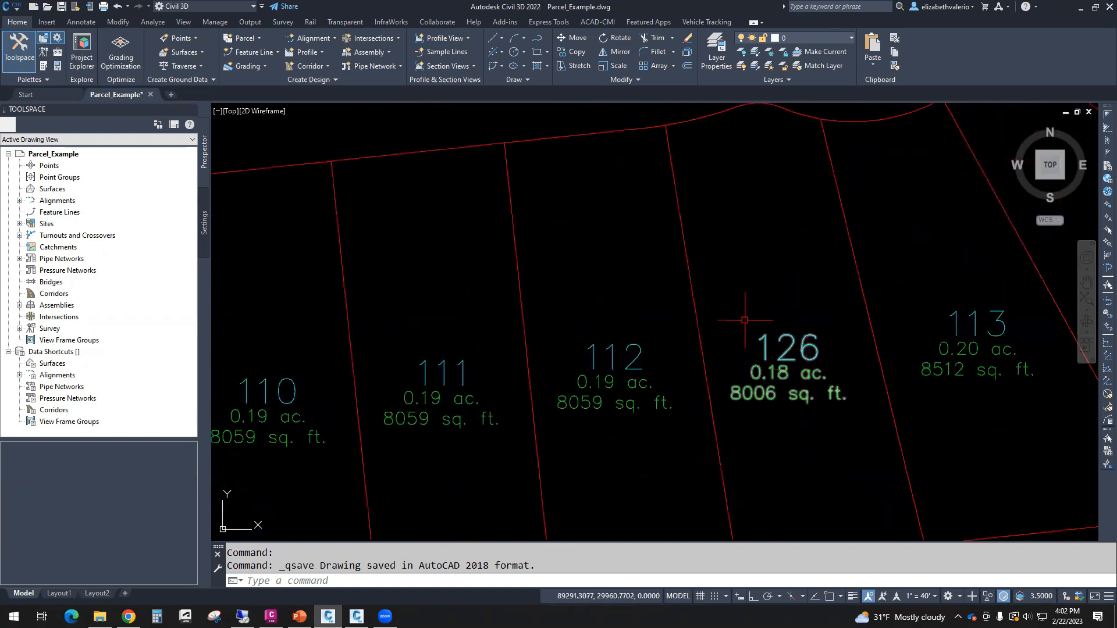
pyautogui.scroll(-4, 758, 338)
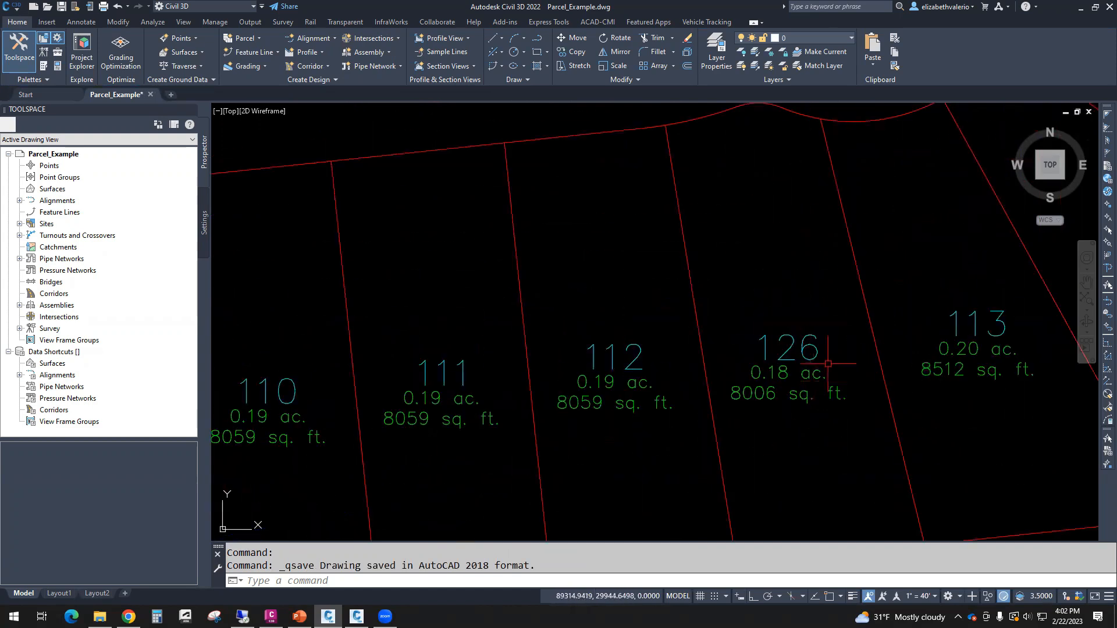
pyautogui.scroll(2, 589, 358)
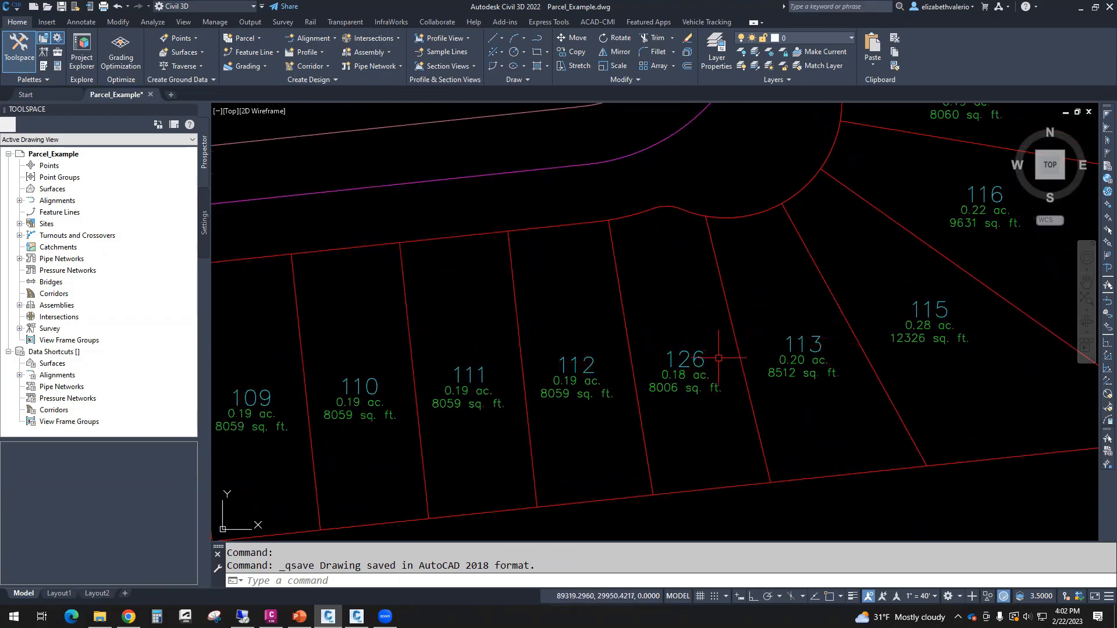
pyautogui.scroll(-6, 718, 358)
pyautogui.moveTo(718, 358)
pyautogui.mouseDown(button='middle')
pyautogui.moveTo(710, 391)
pyautogui.moveTo(674, 426)
pyautogui.mouseUp(button='middle')
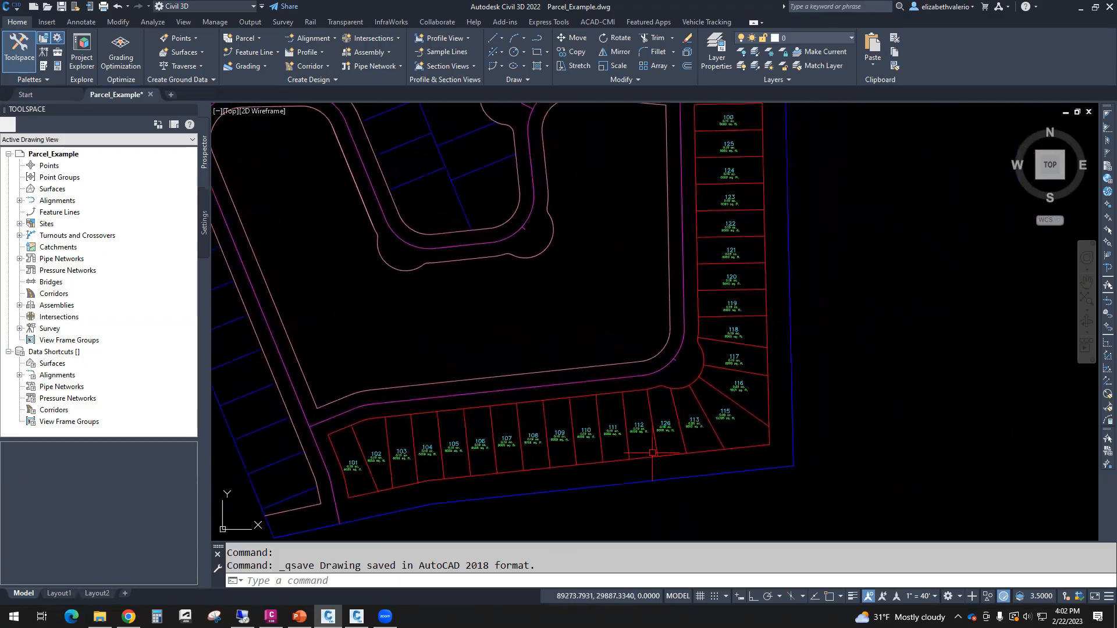
pyautogui.click(353, 466)
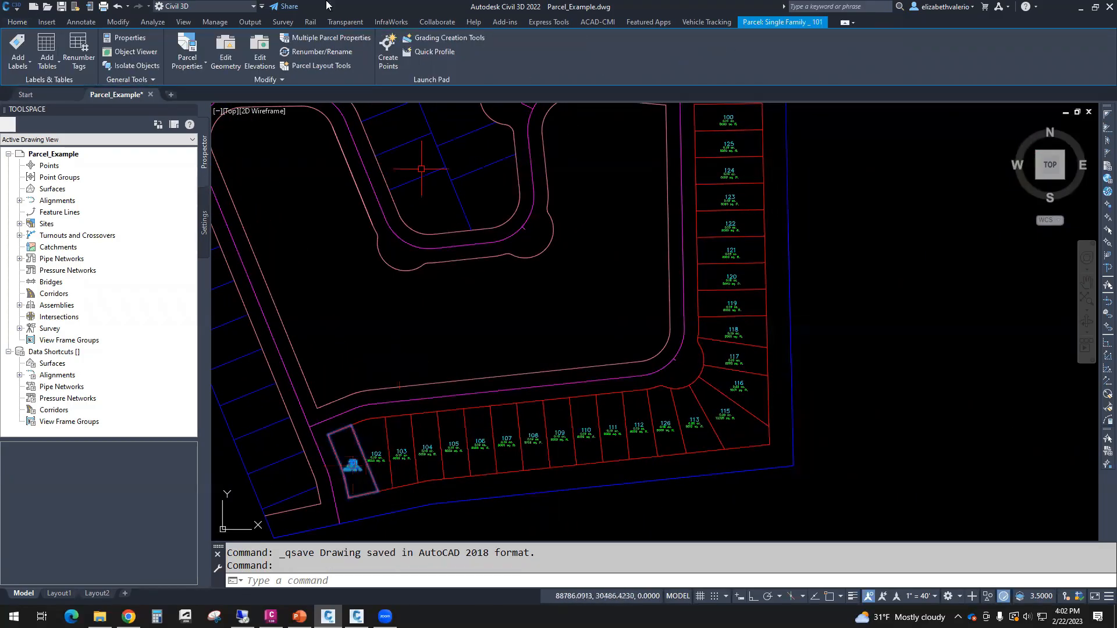
pyautogui.click(297, 51)
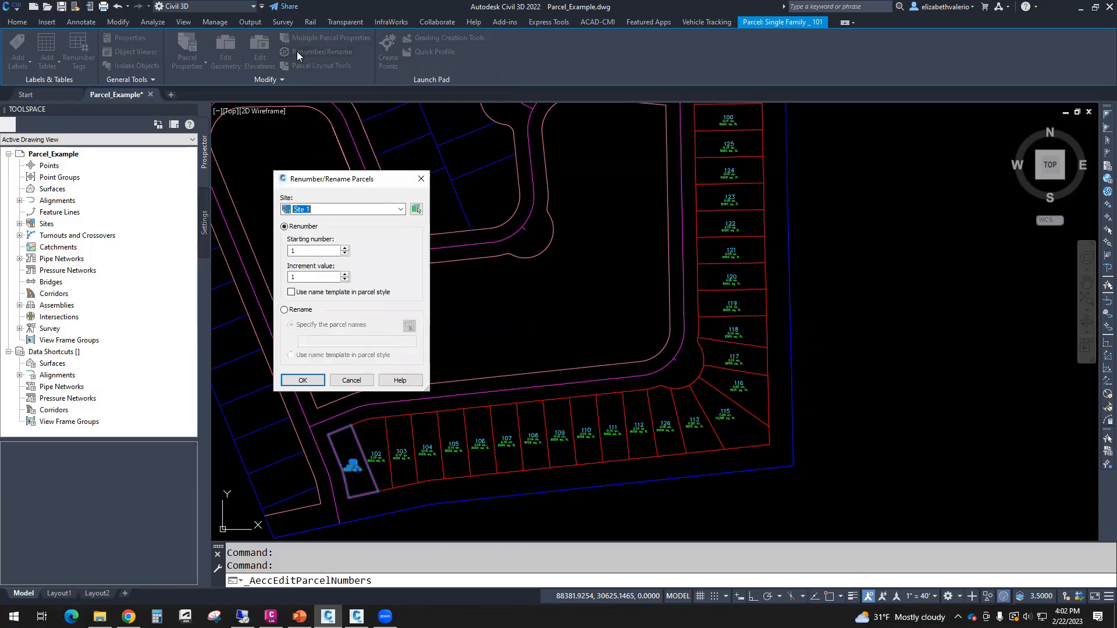
pyautogui.click(304, 250)
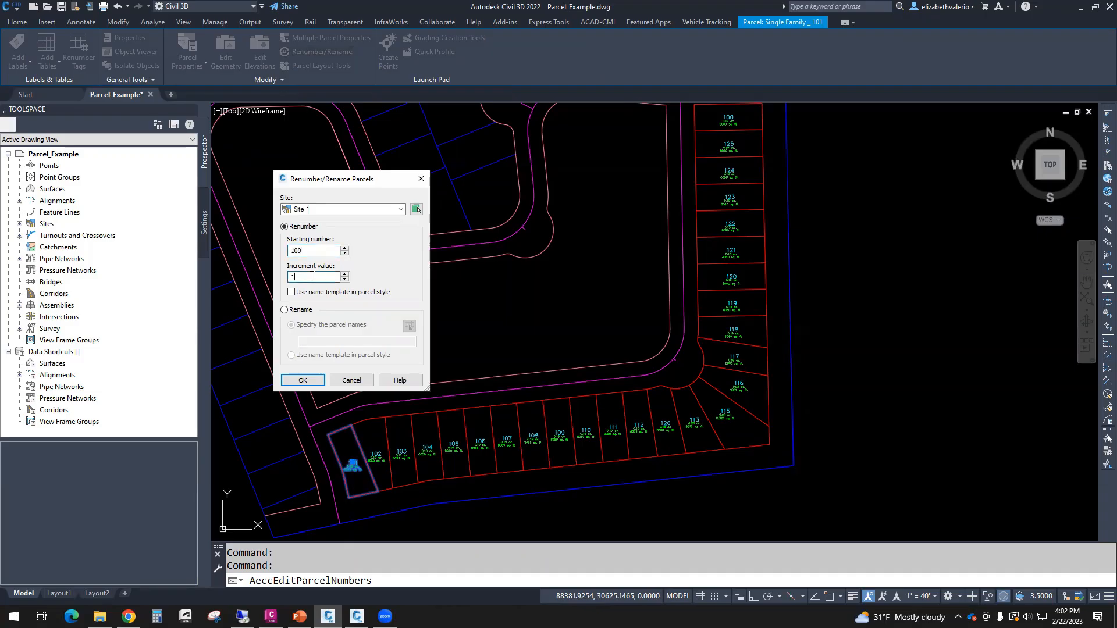
pyautogui.click(303, 380)
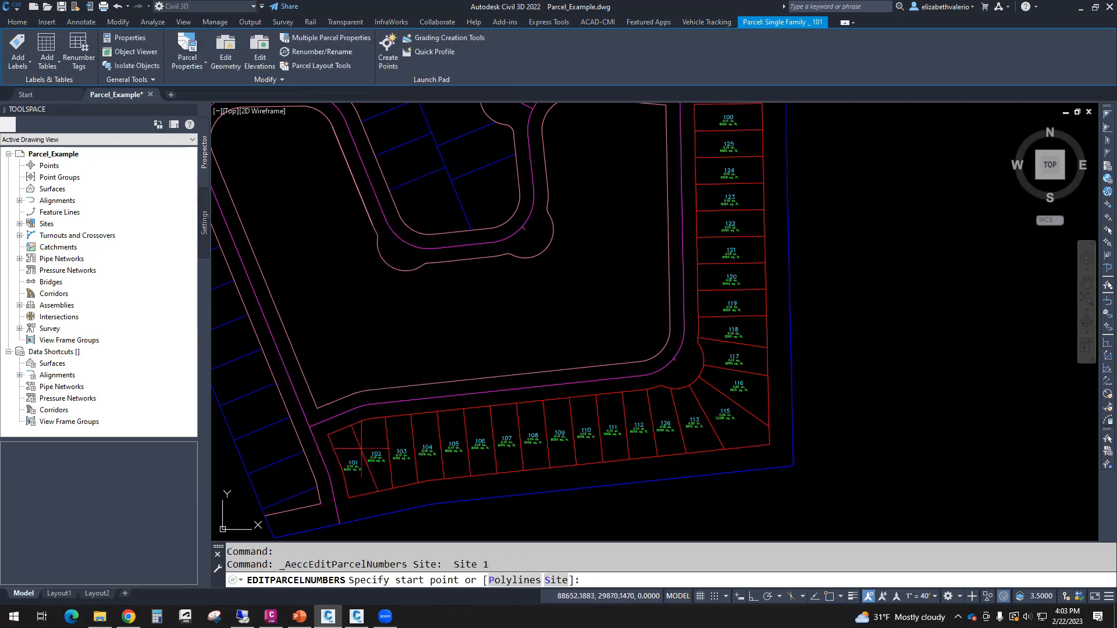
# - Renumber the lots along a path from the southwest end lot east to the corner lot and north to the northernmost lot
pyautogui.click(348, 450)
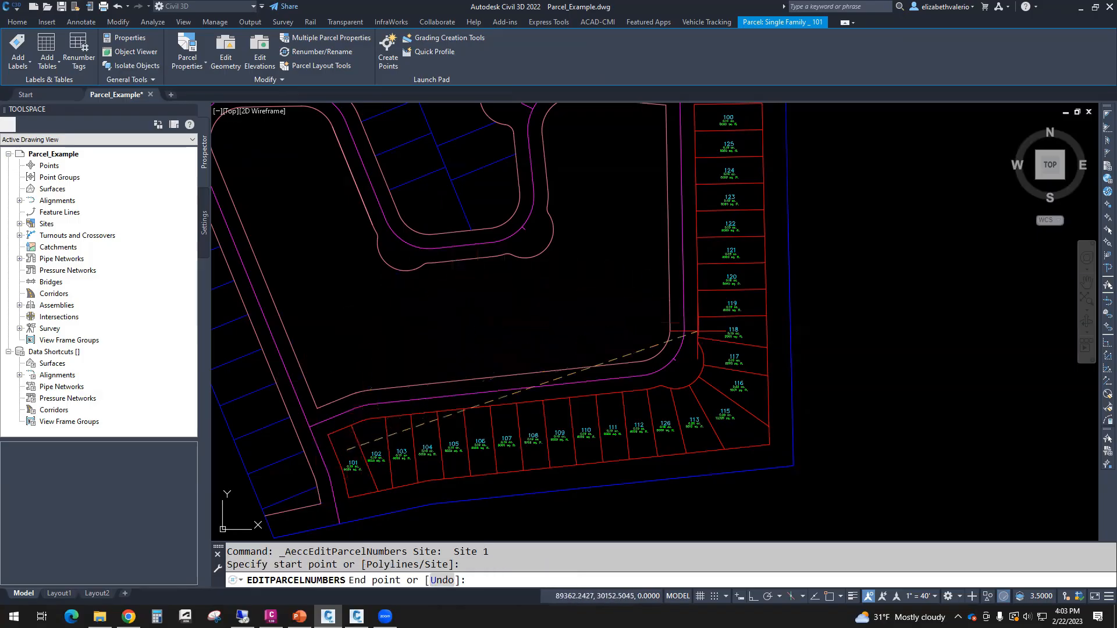
pyautogui.click(745, 429)
pyautogui.scroll(-3, 823, 399)
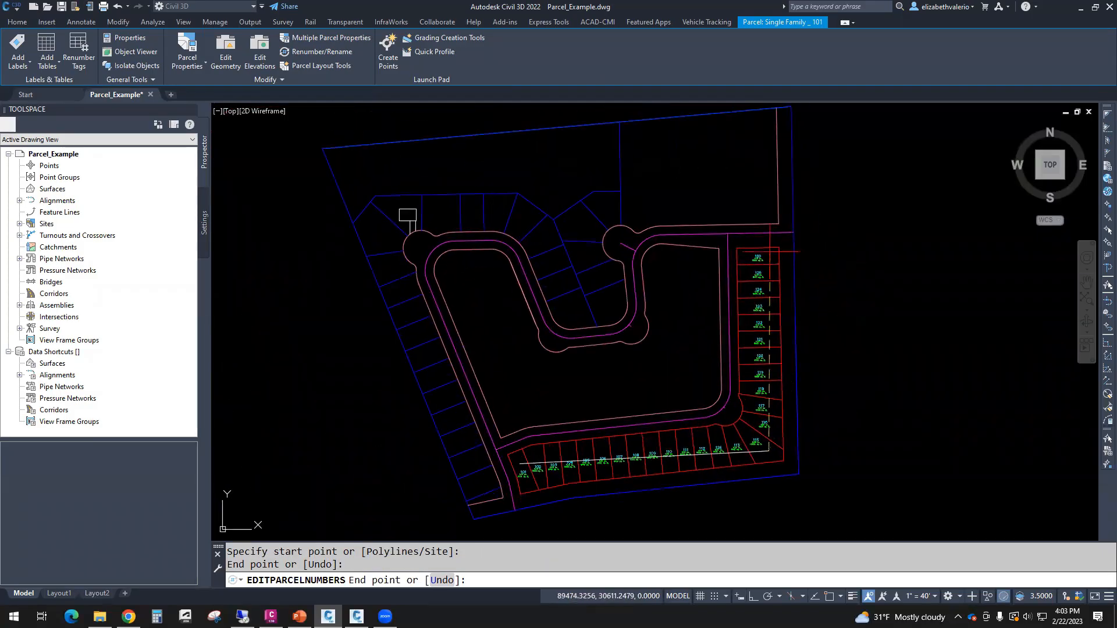
pyautogui.click(770, 253)
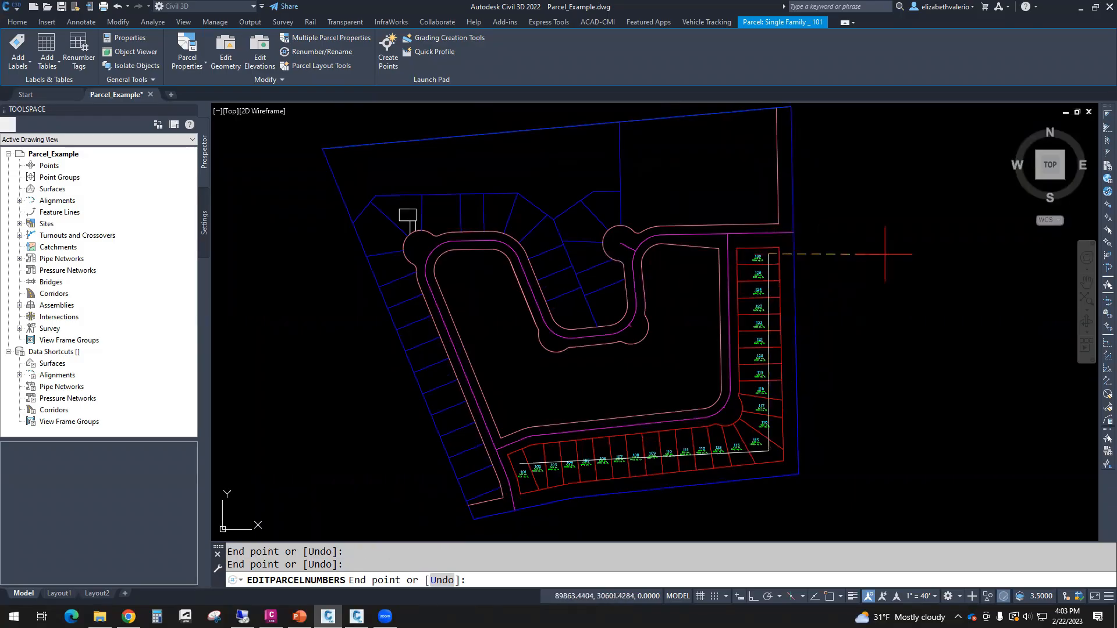
pyautogui.press('Return')
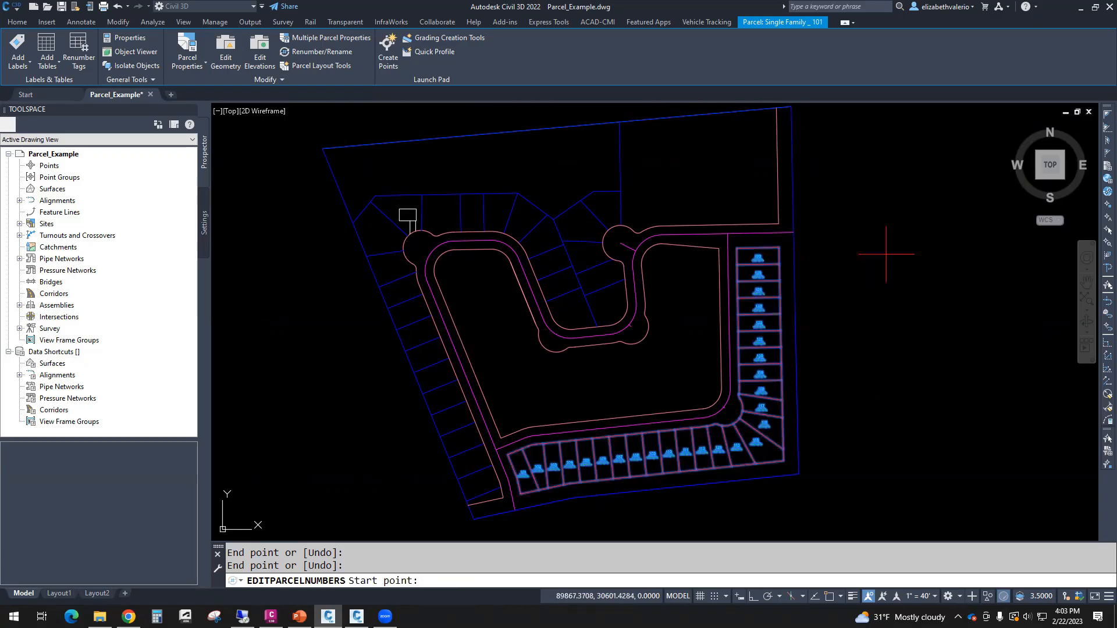
pyautogui.press('Return')
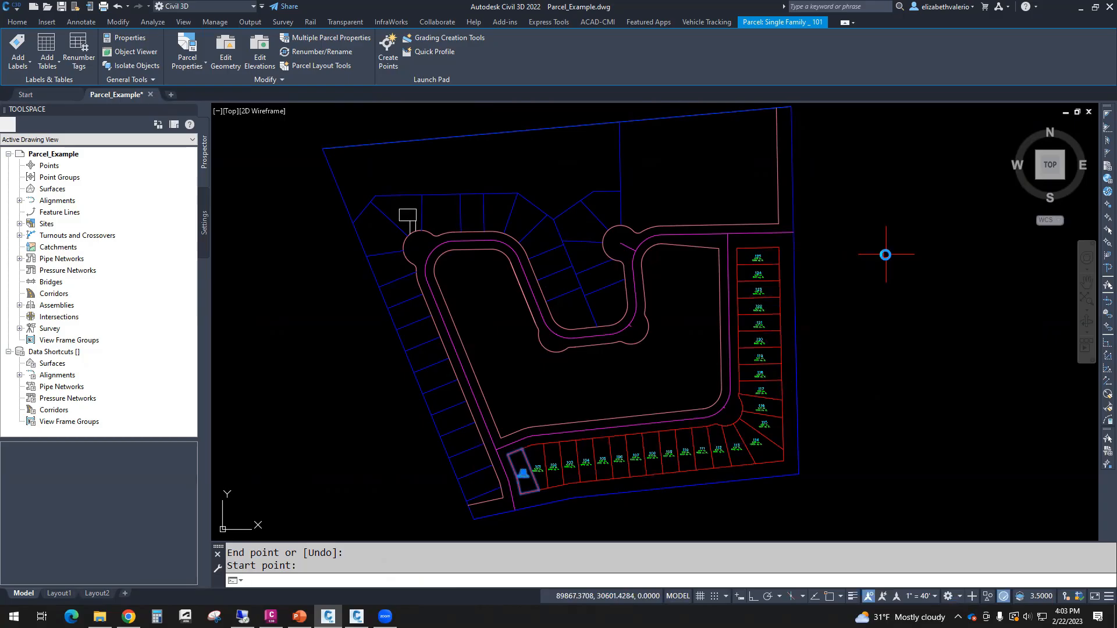
pyautogui.scroll(8, 786, 269)
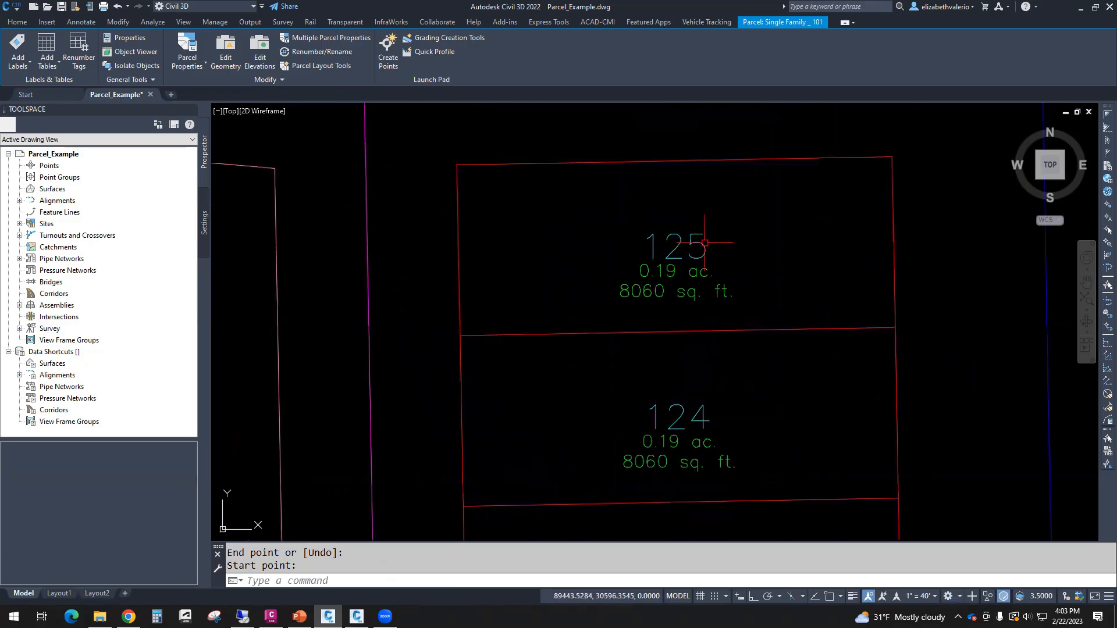
pyautogui.scroll(-7, 657, 219)
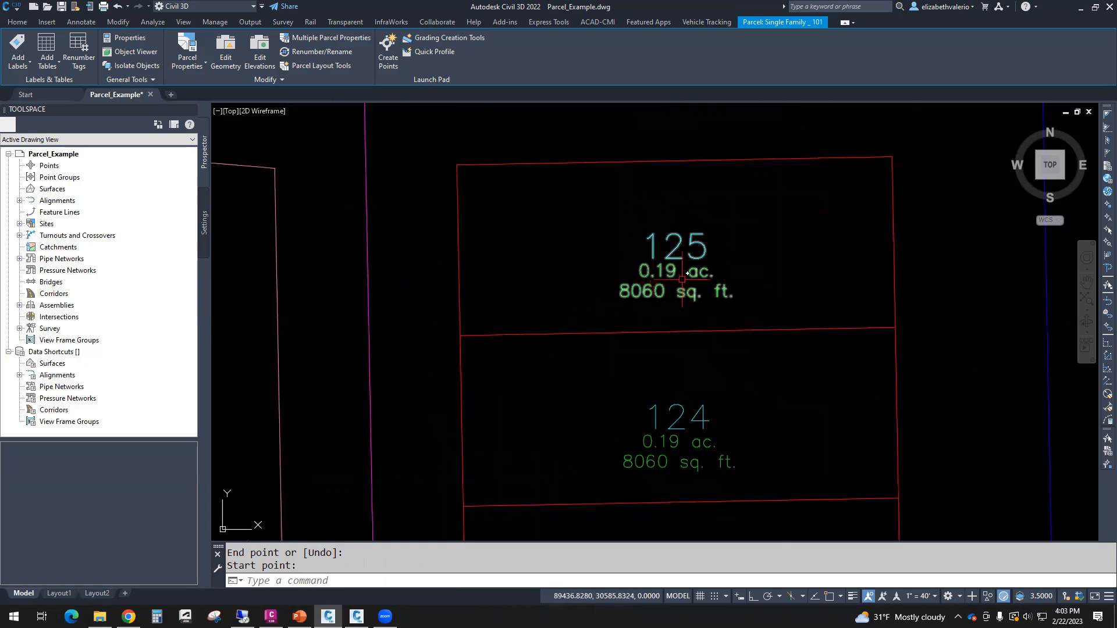